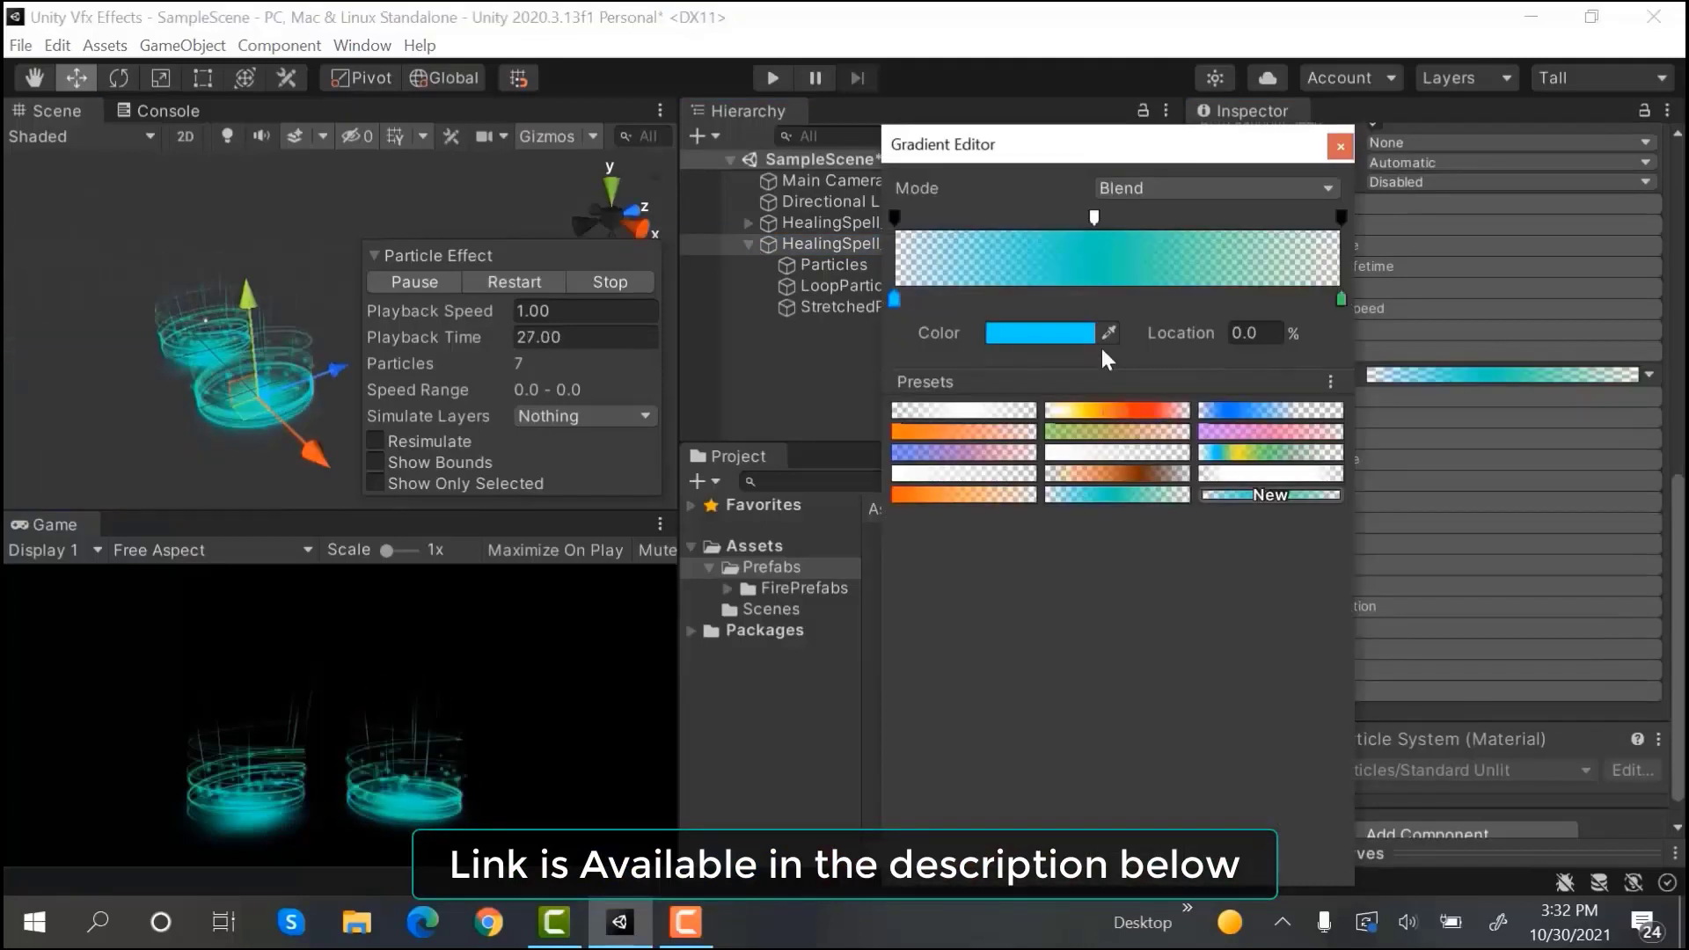
# - Add a particle system to the scene and name it StoneShockWave_PS
pyautogui.click(1009, 332)
pyautogui.click(1520, 400)
pyautogui.click(1520, 399)
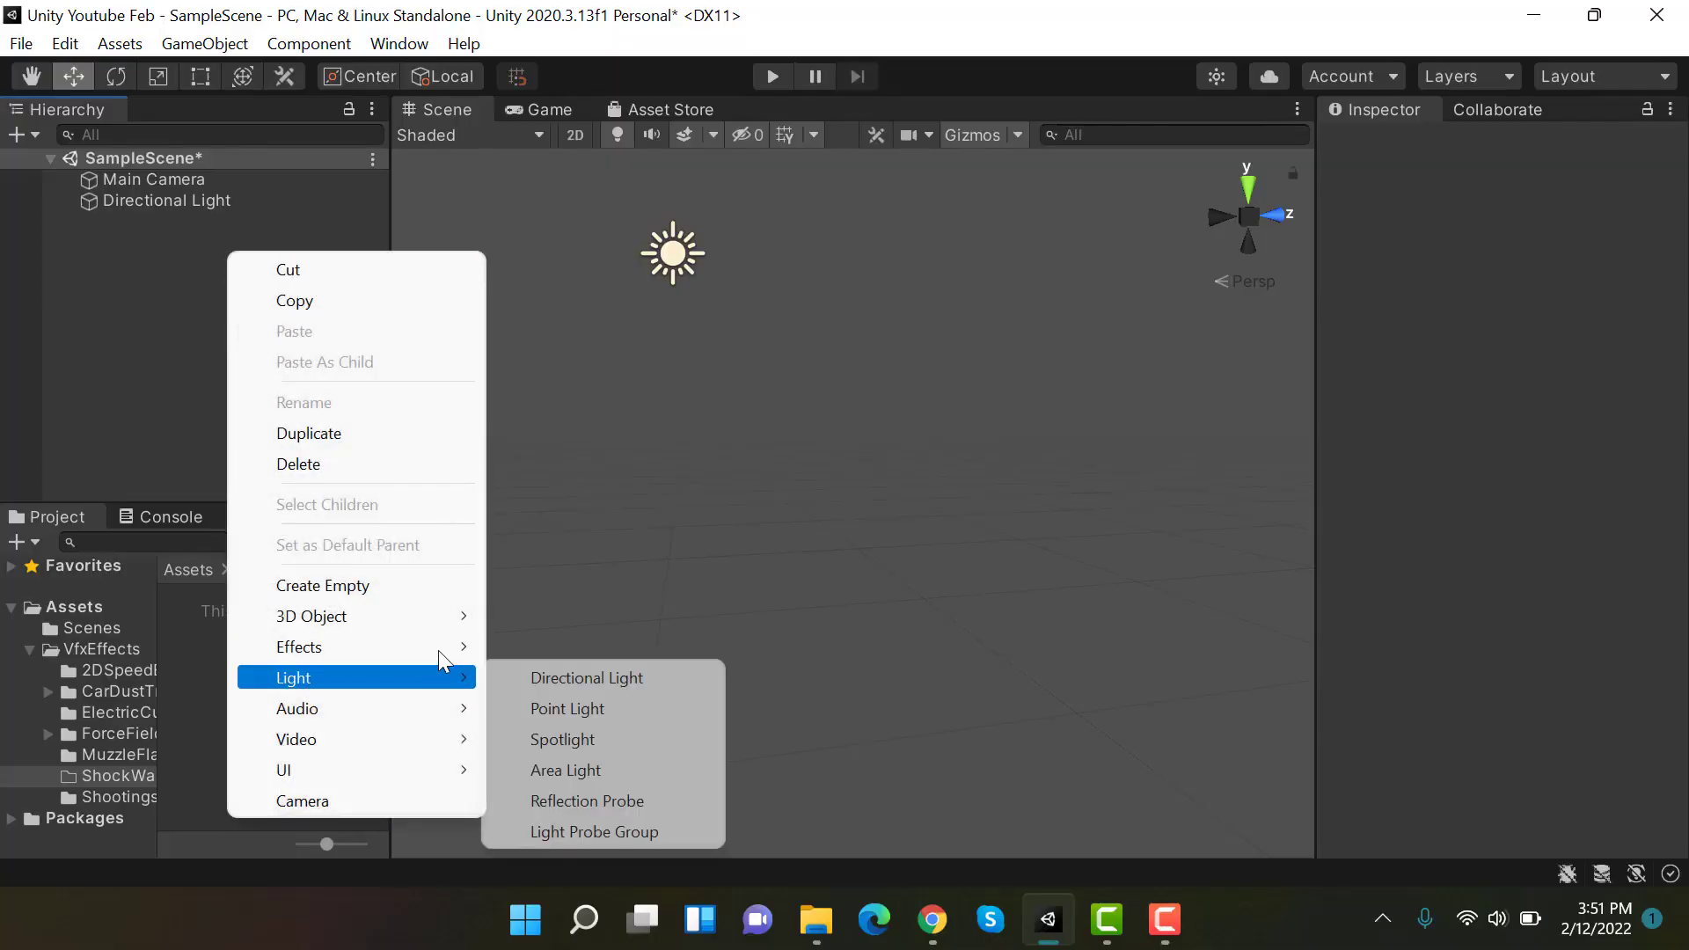
pyautogui.moveTo(479, 648)
pyautogui.click(530, 649)
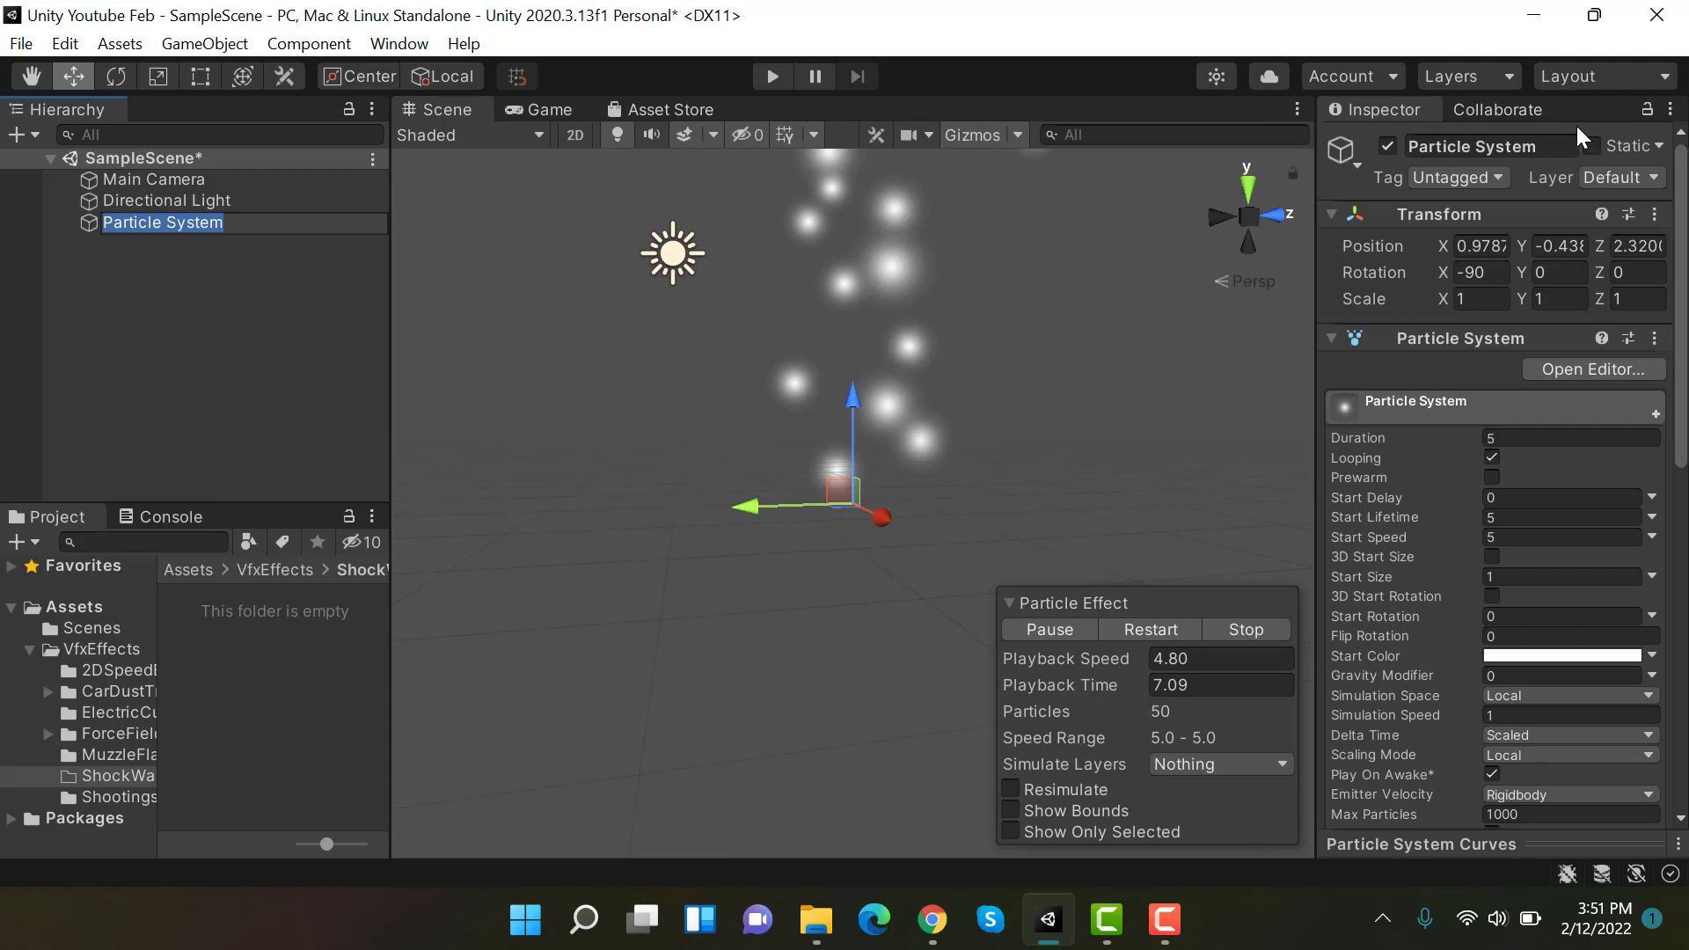
pyautogui.click(1570, 142)
pyautogui.write('Sto')
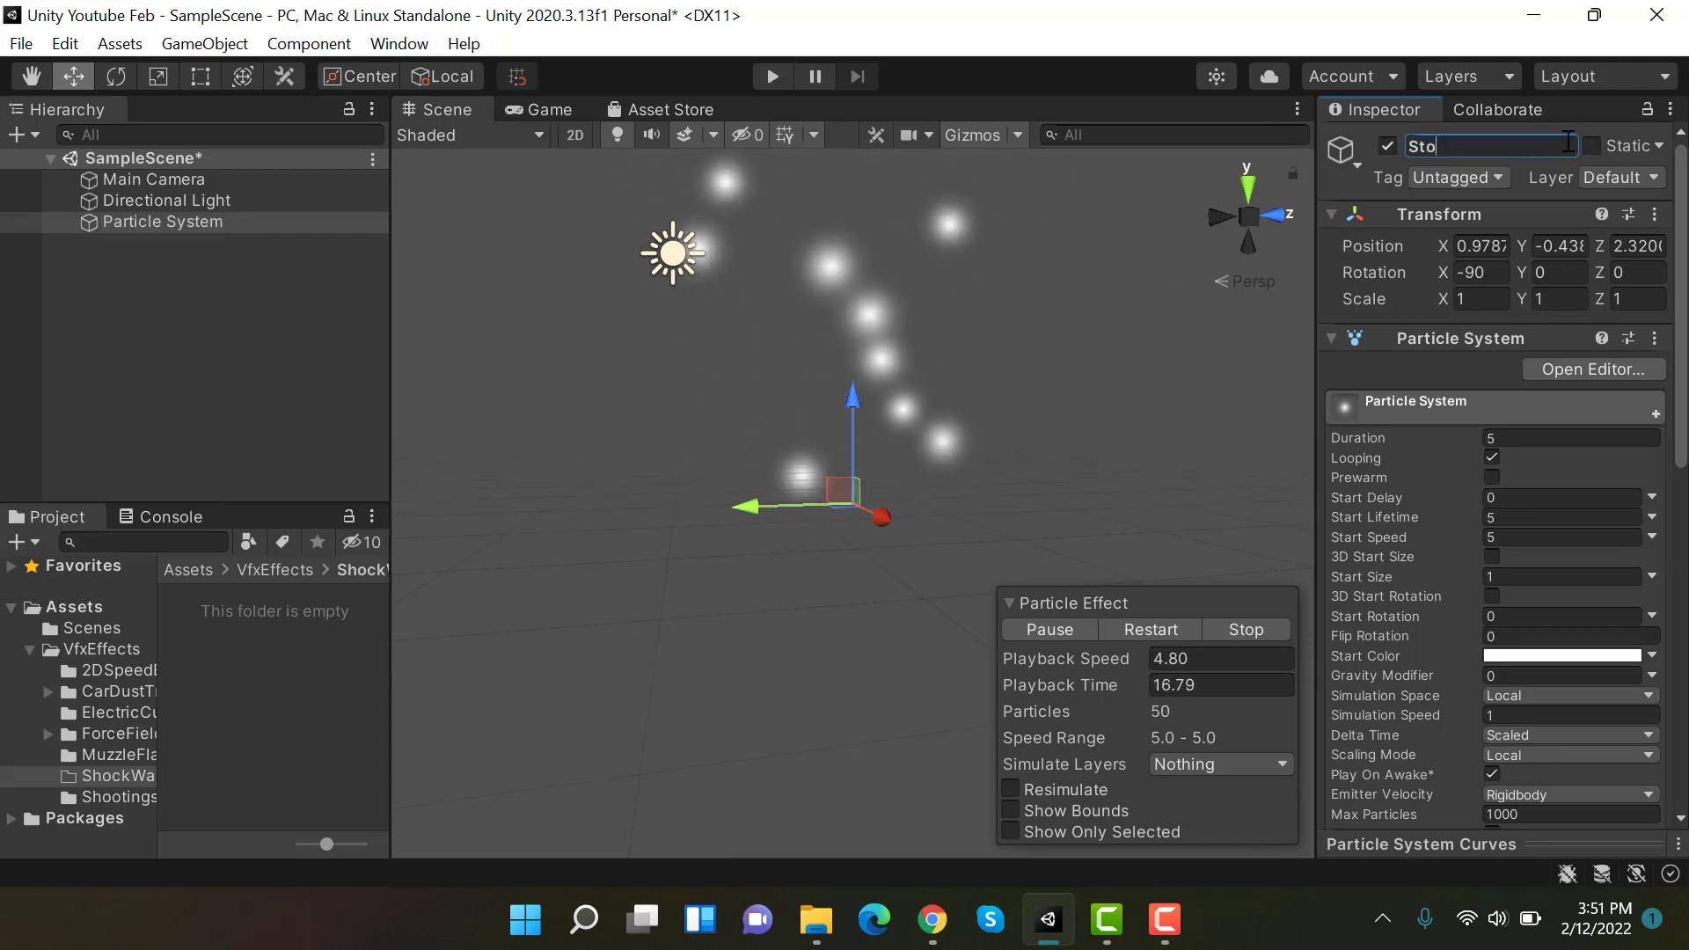
pyautogui.write('neShockWave_')
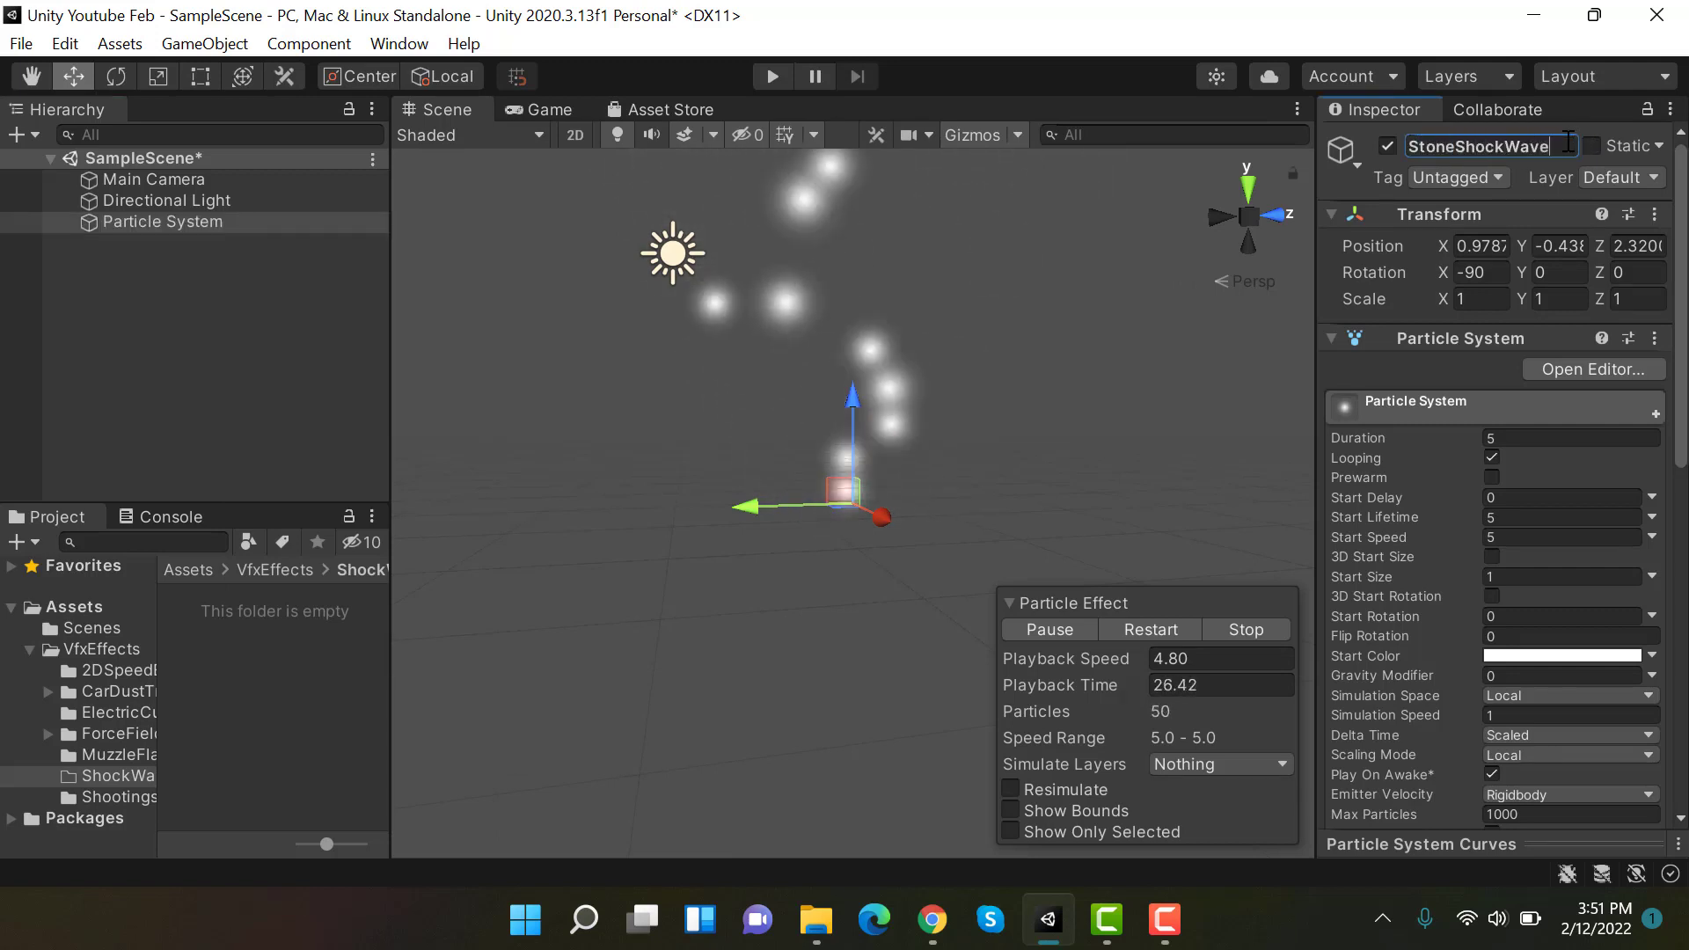
pyautogui.write('PS')
pyautogui.press('Return')
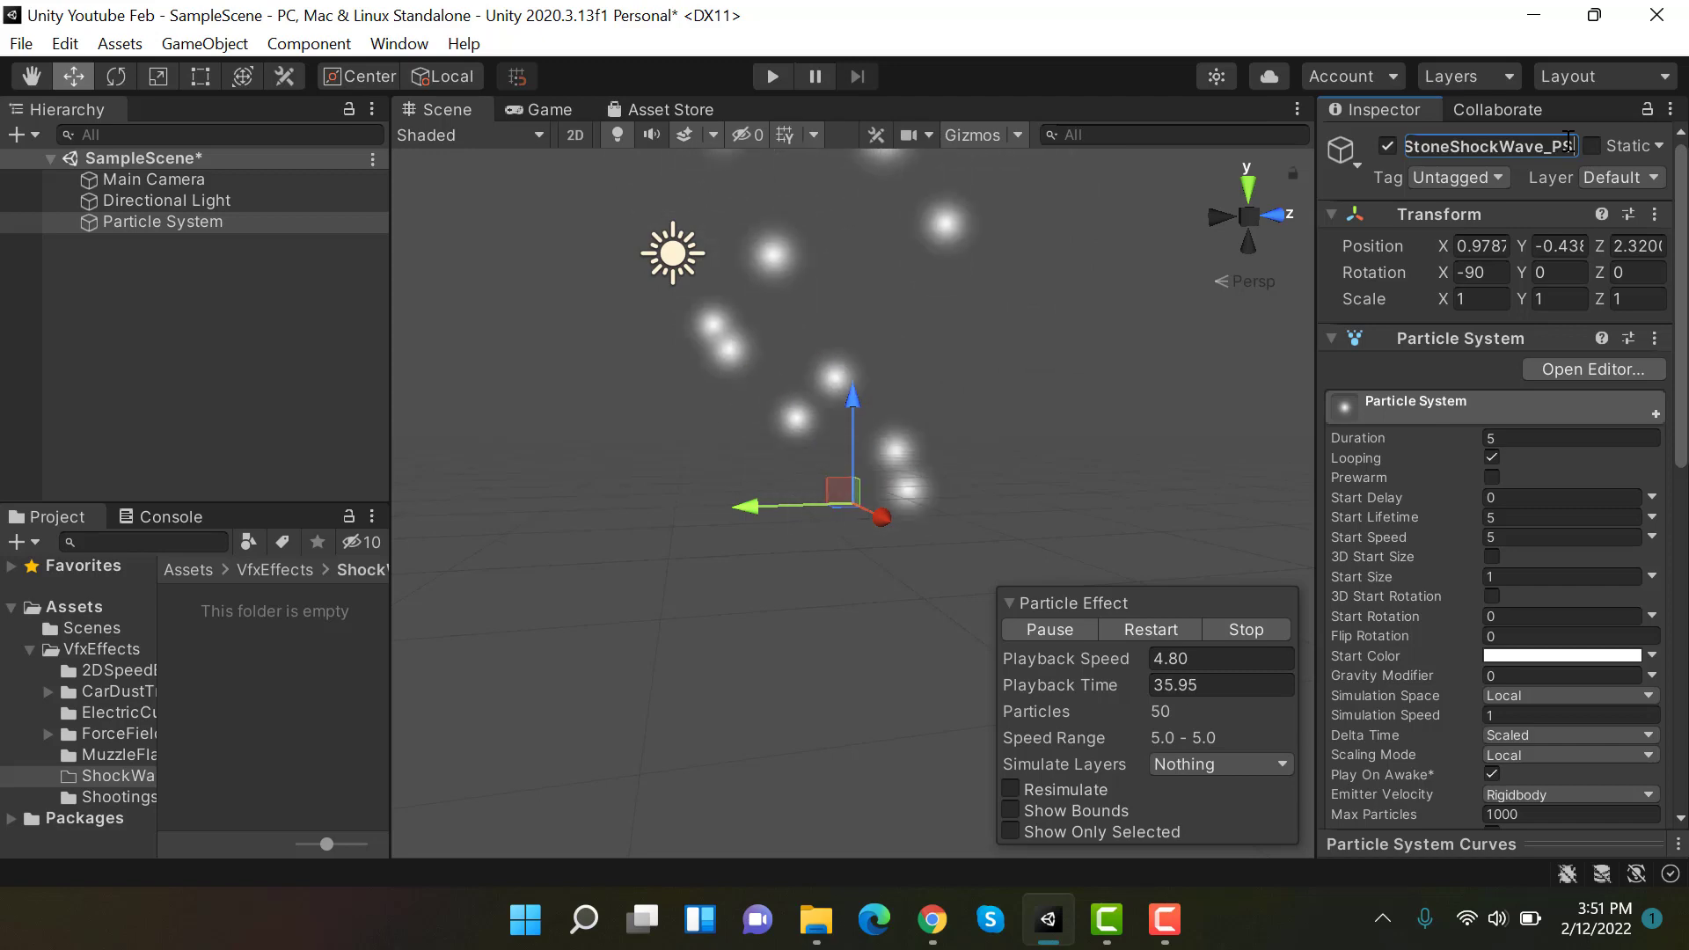
# - Reset the particle system's transform
pyautogui.click(1653, 214)
pyautogui.click(1654, 214)
pyautogui.click(1601, 235)
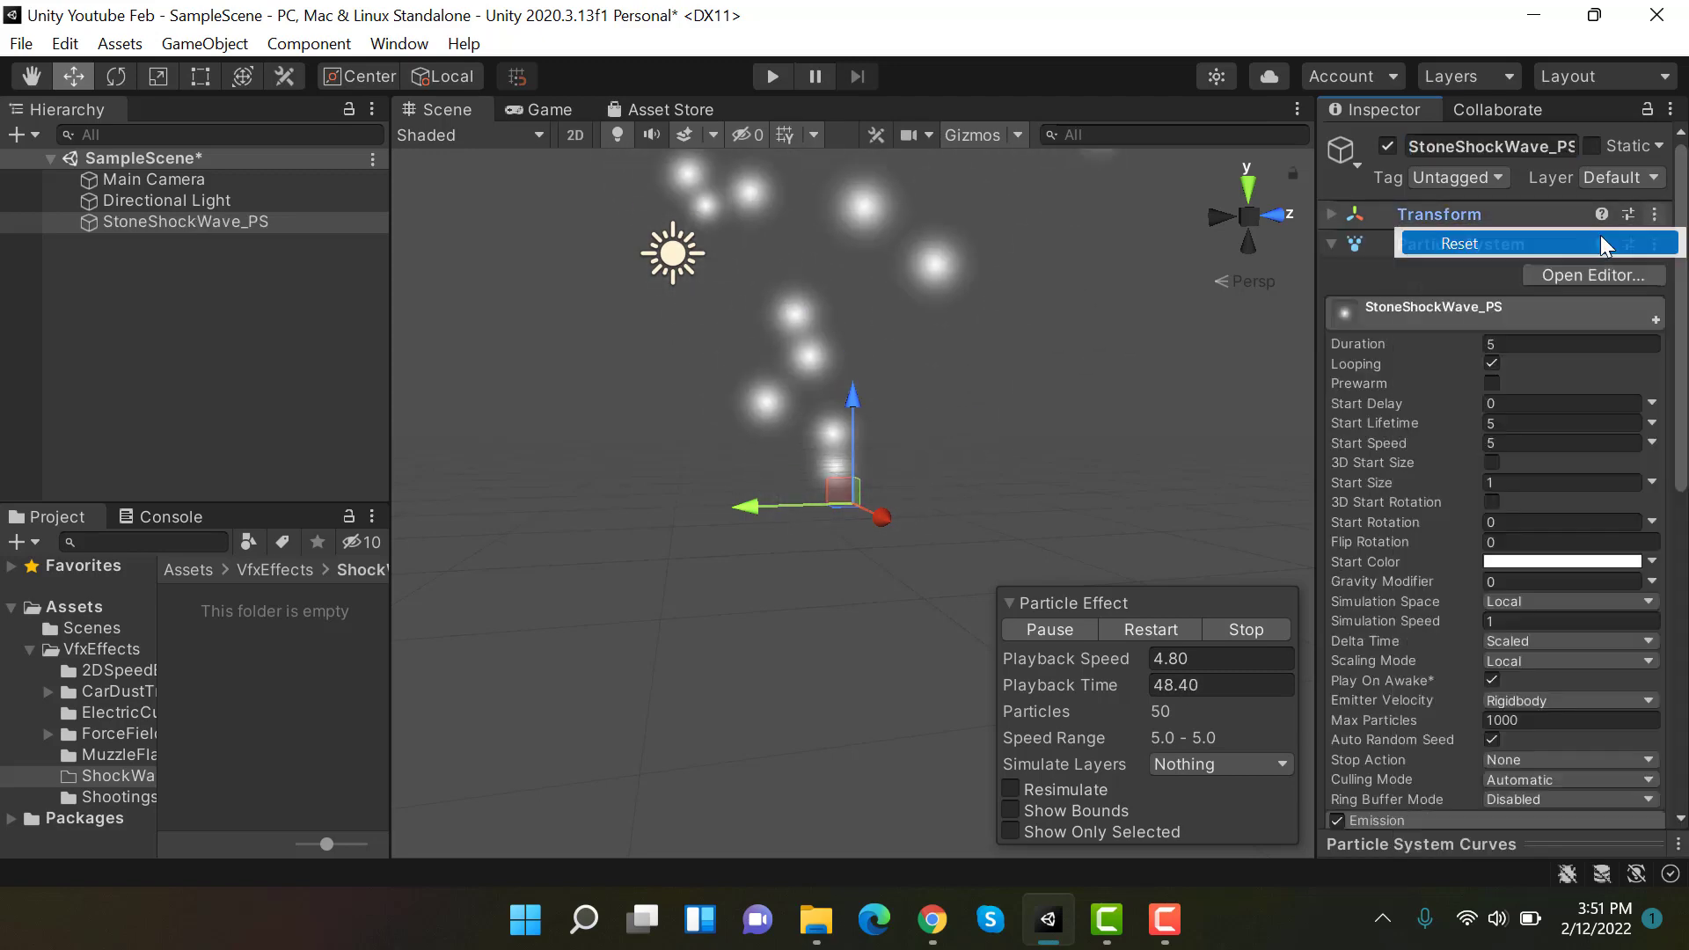
pyautogui.click(1559, 214)
# - Set the Renderer's Max Particle Size to 3 and minimise Unity to show the desktop
pyautogui.scroll(-15, 1599, 566)
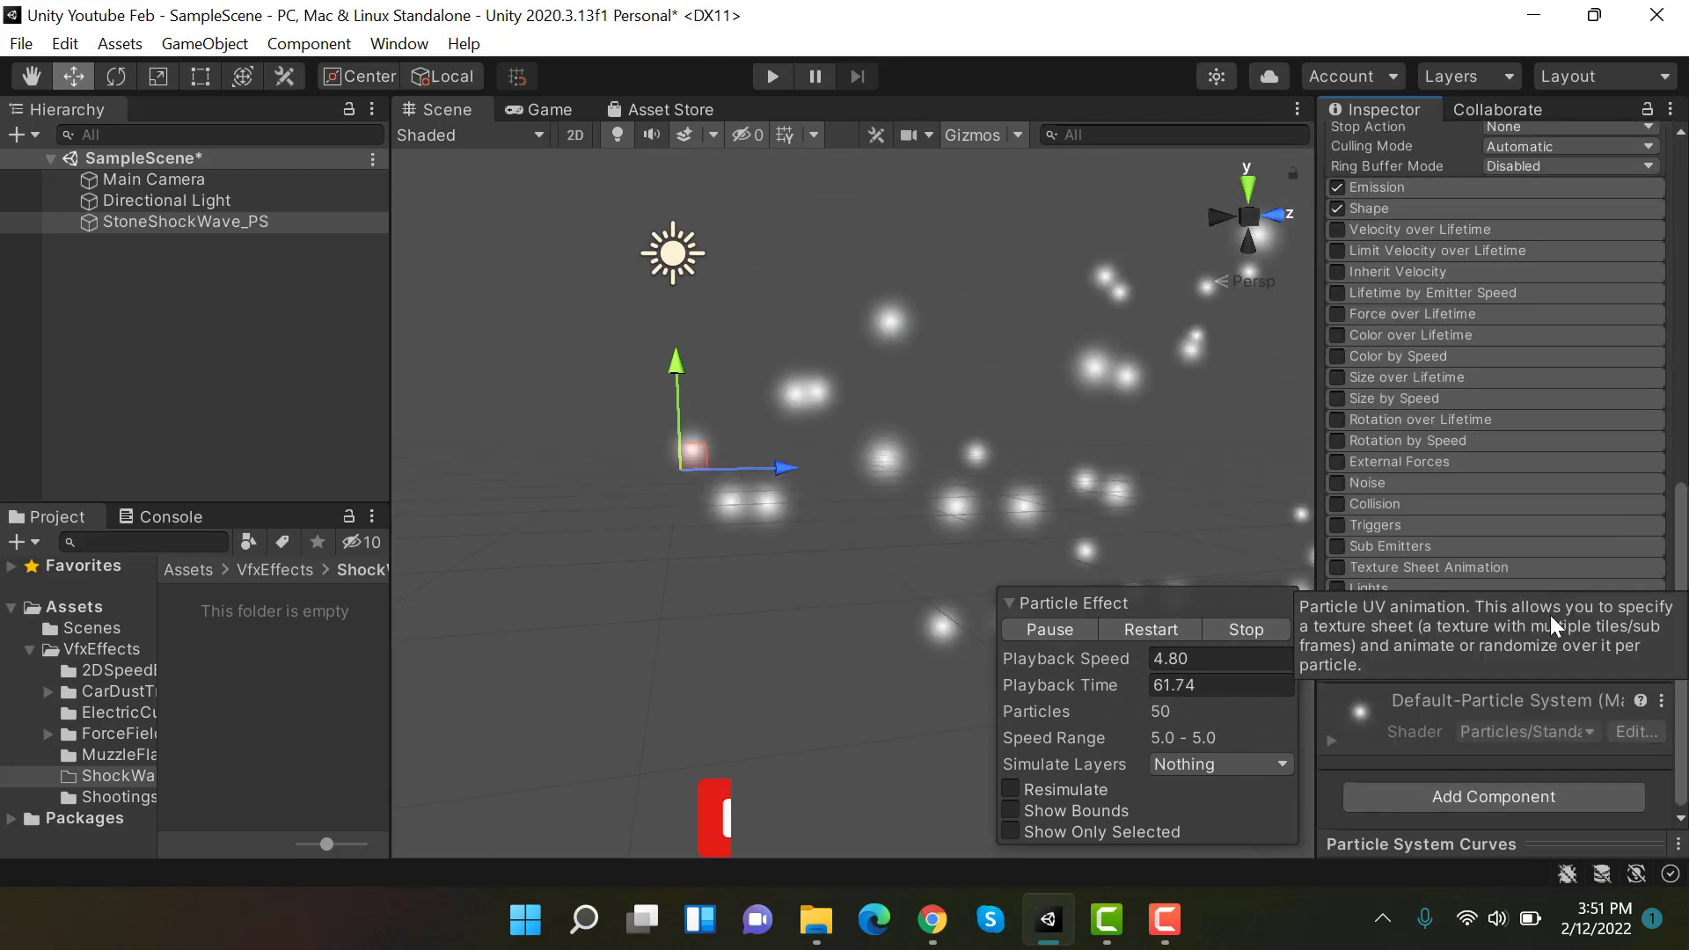
pyautogui.click(1486, 653)
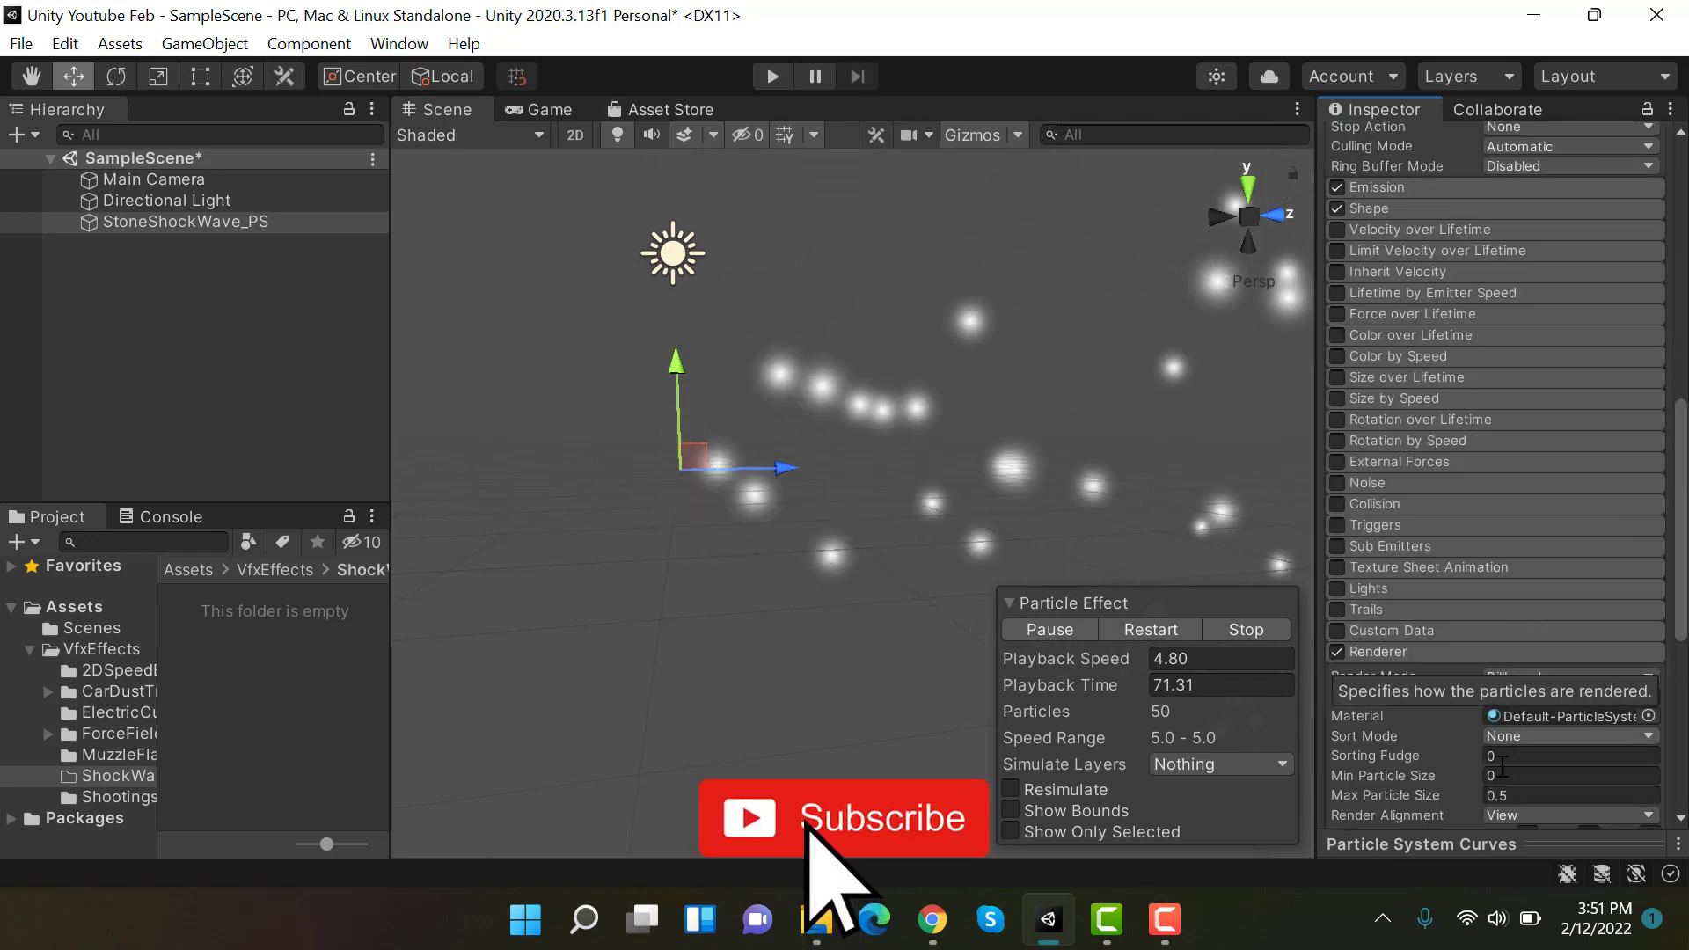
pyautogui.click(1515, 795)
pyautogui.press('BackSpace')
pyautogui.press('BackSpace')
pyautogui.press('BackSpace')
pyautogui.write('3')
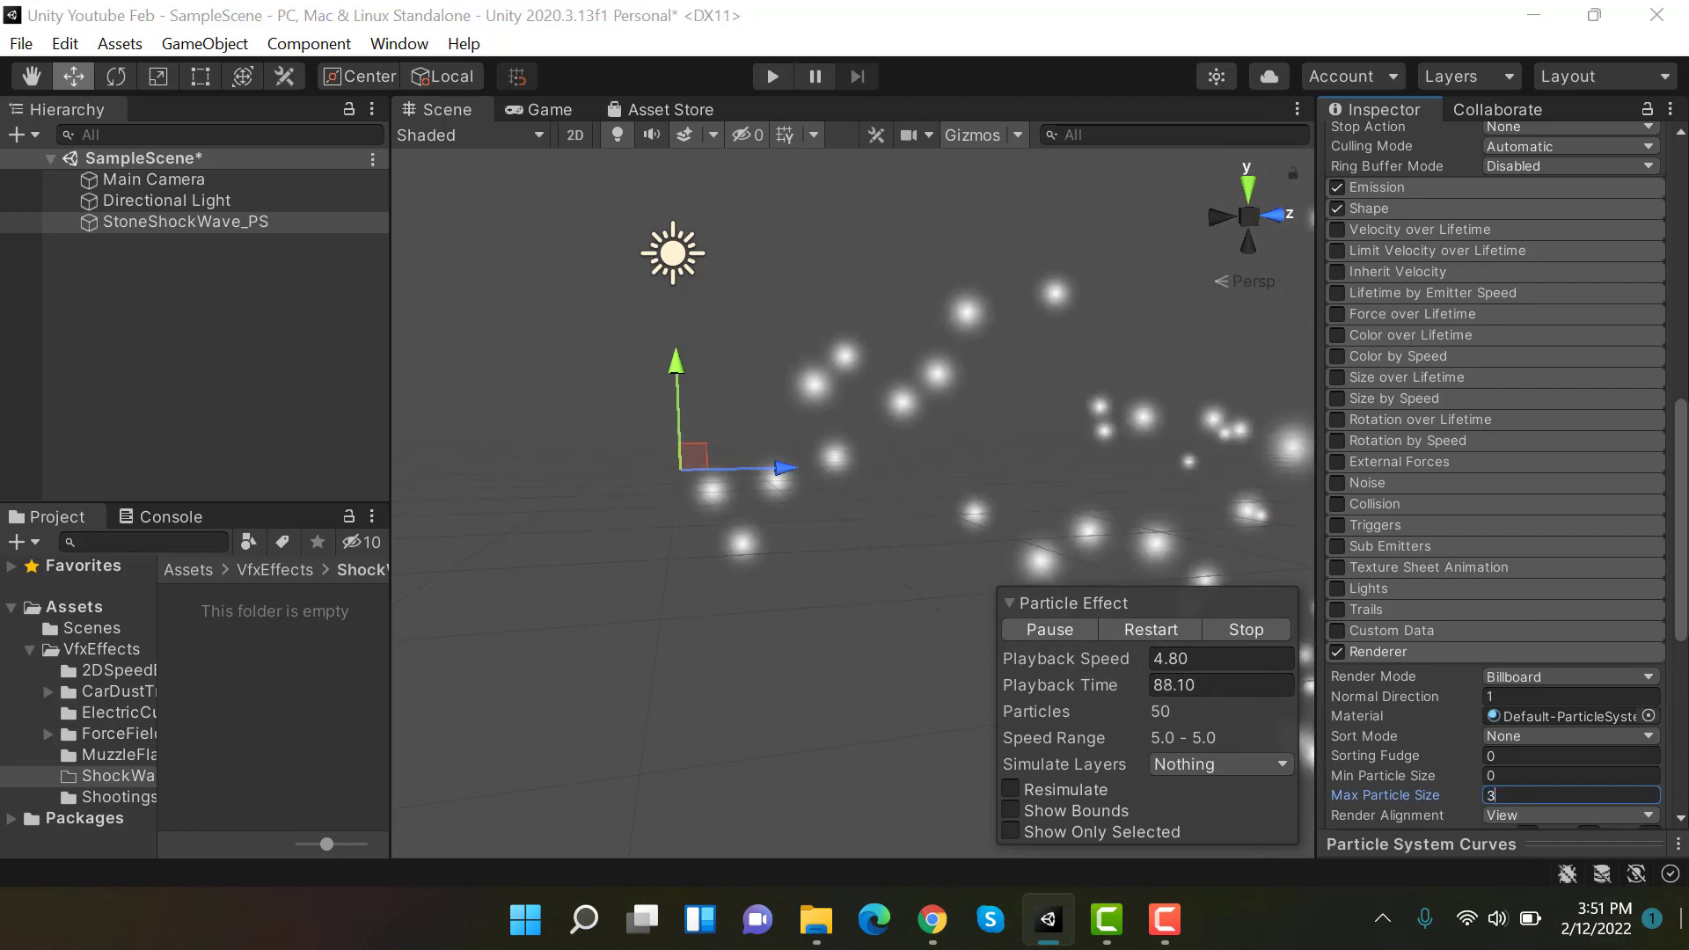
pyautogui.press('super+d')
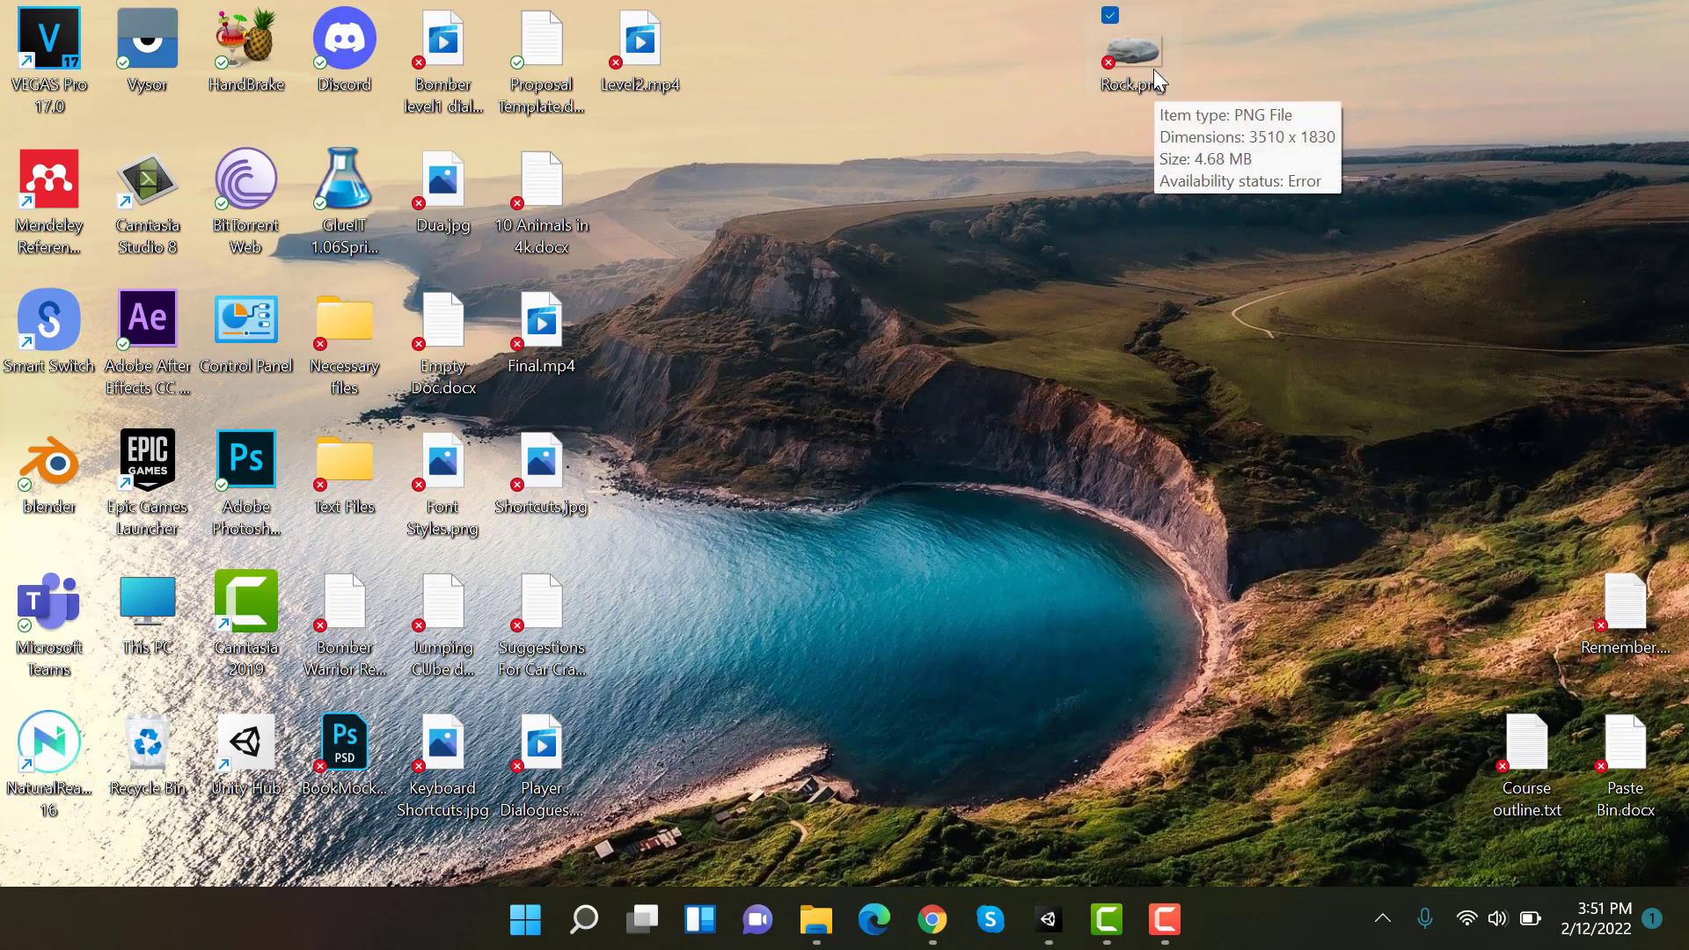
# - Import Rock.png into the Shock Wave 2D folder and create a material named Rock_Mat
pyautogui.moveTo(1153, 71); pyautogui.dragTo(274, 622)
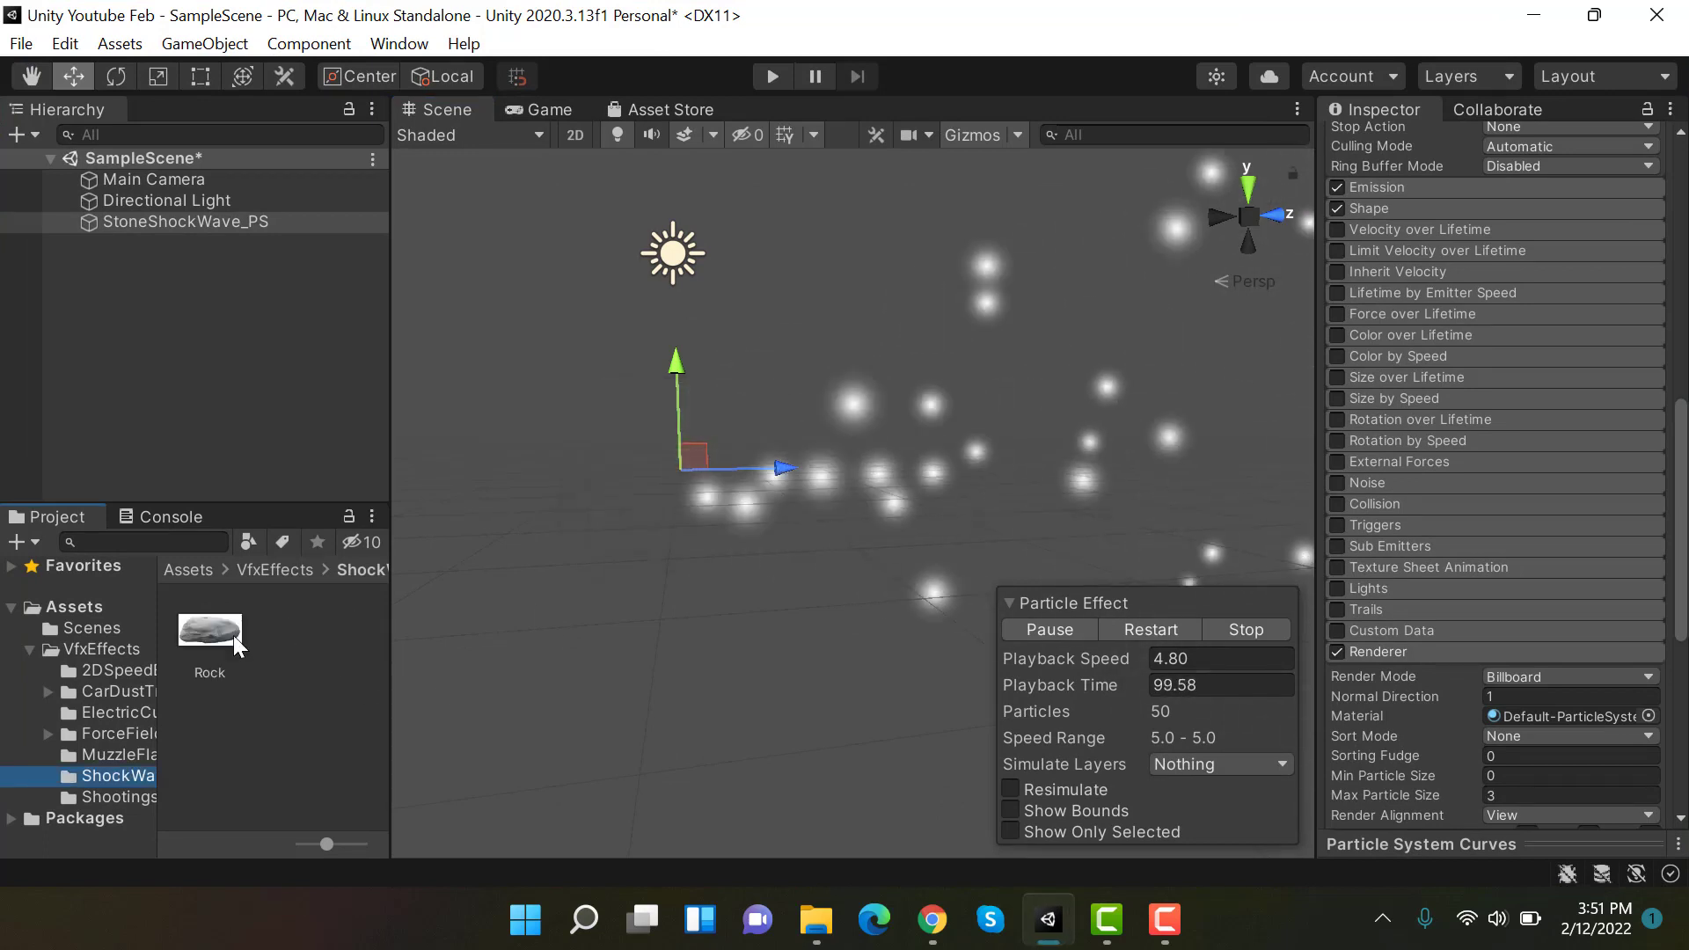
pyautogui.rightClick(340, 739)
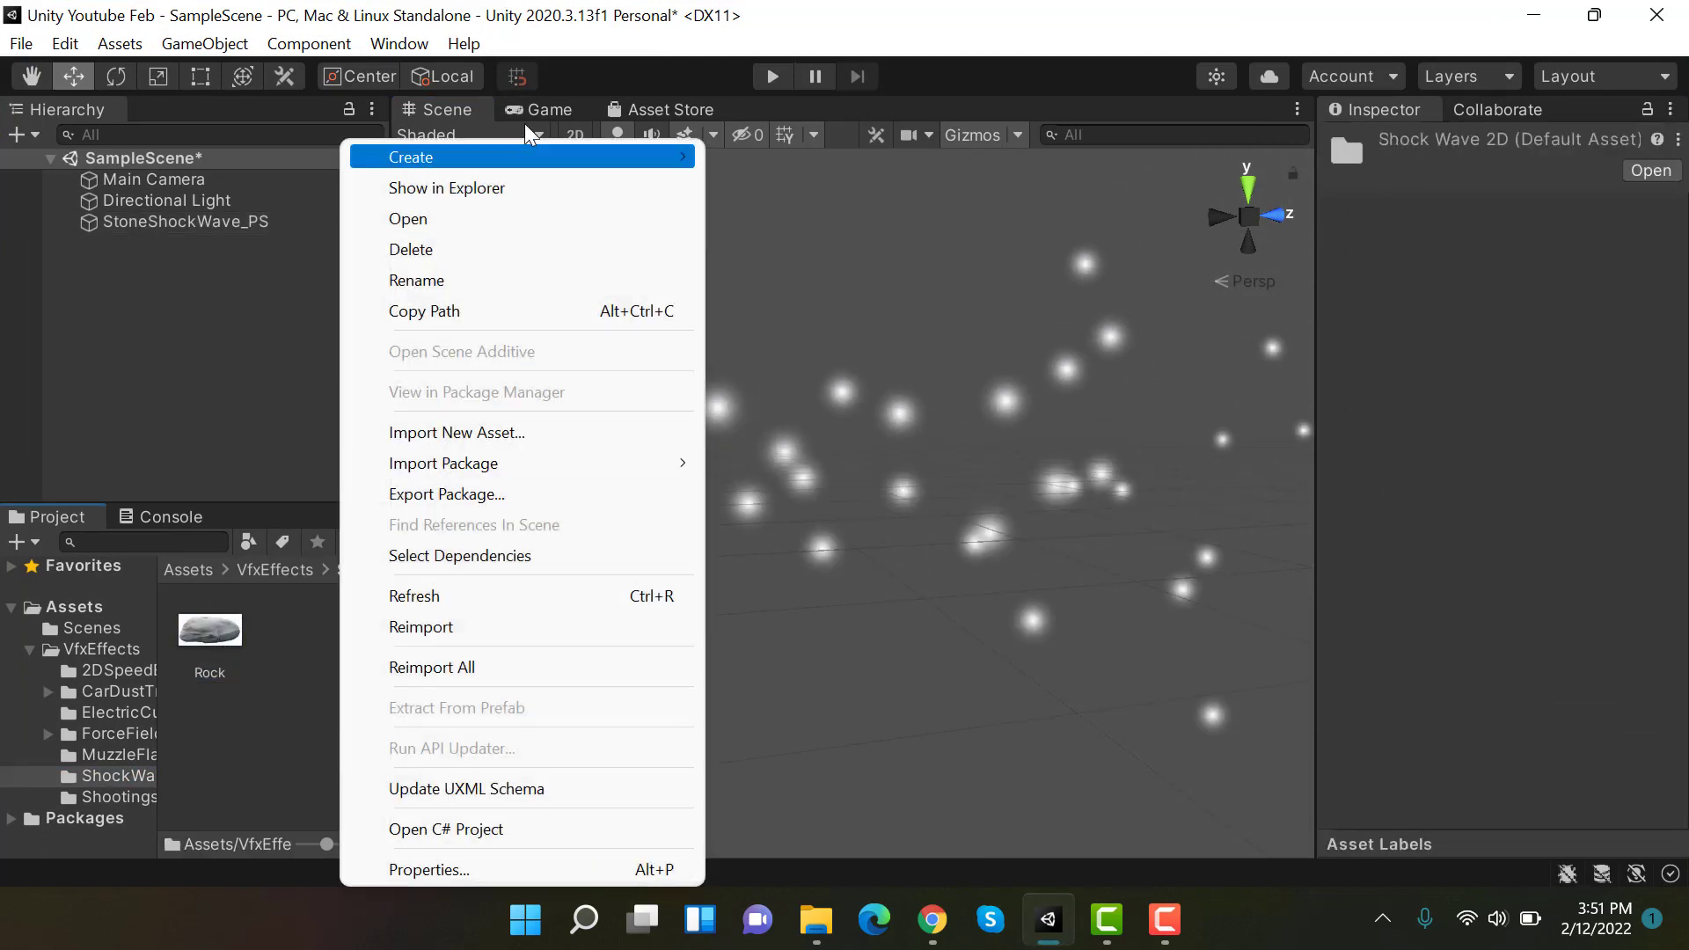
pyautogui.moveTo(587, 156)
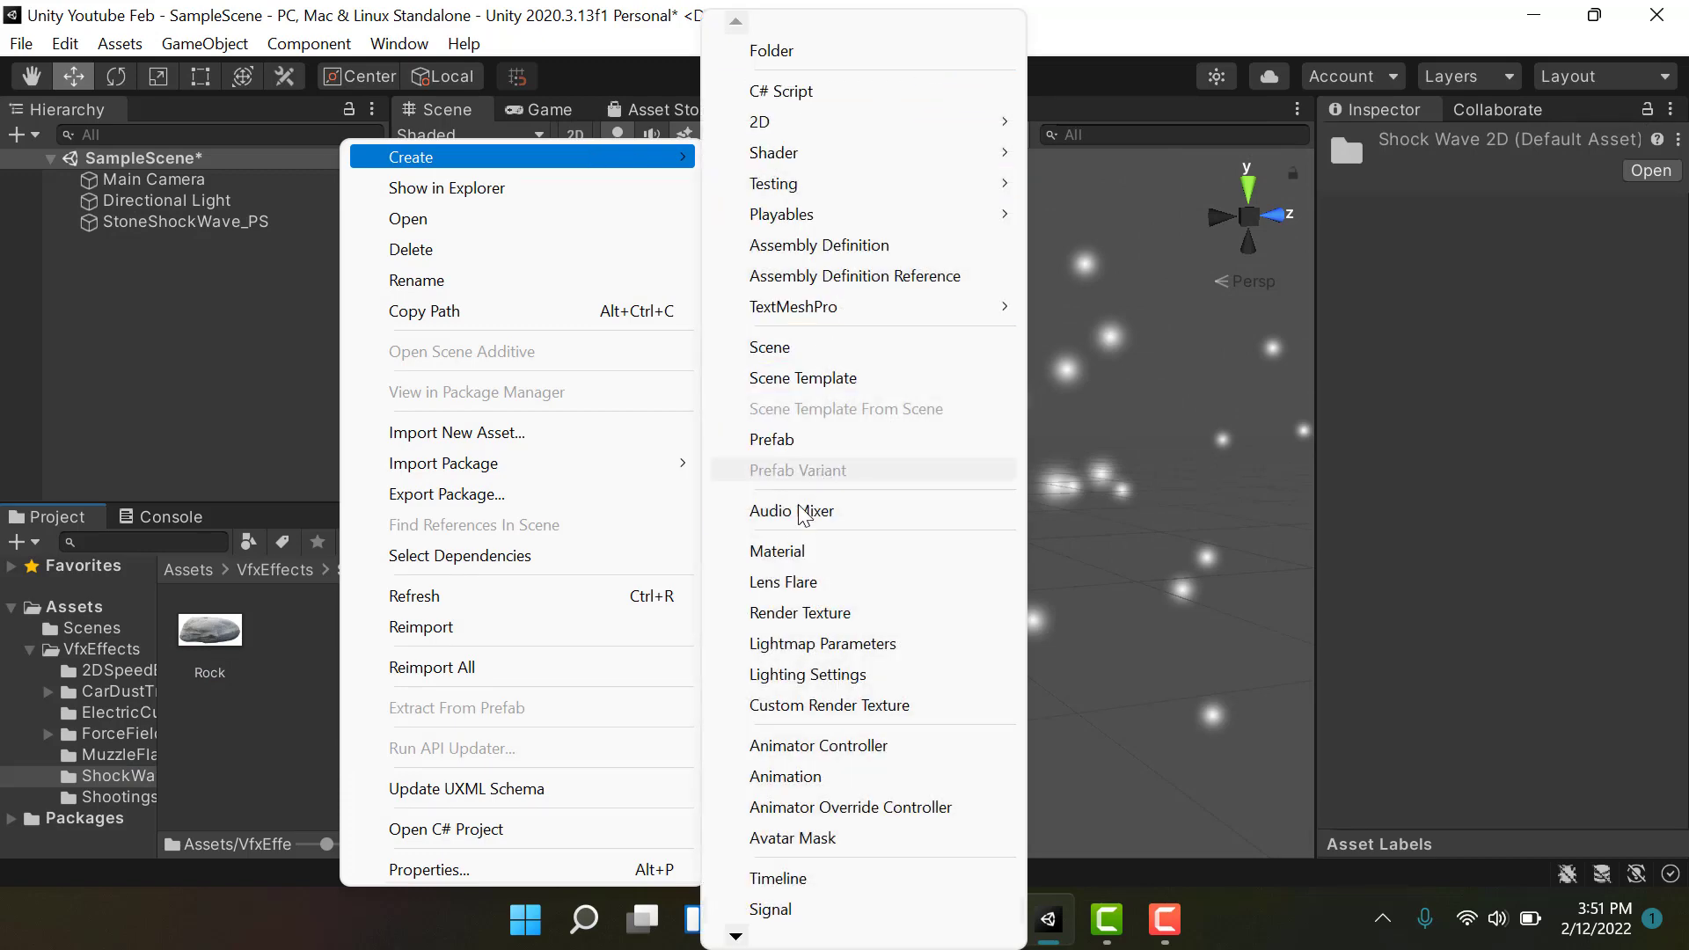
pyautogui.click(788, 546)
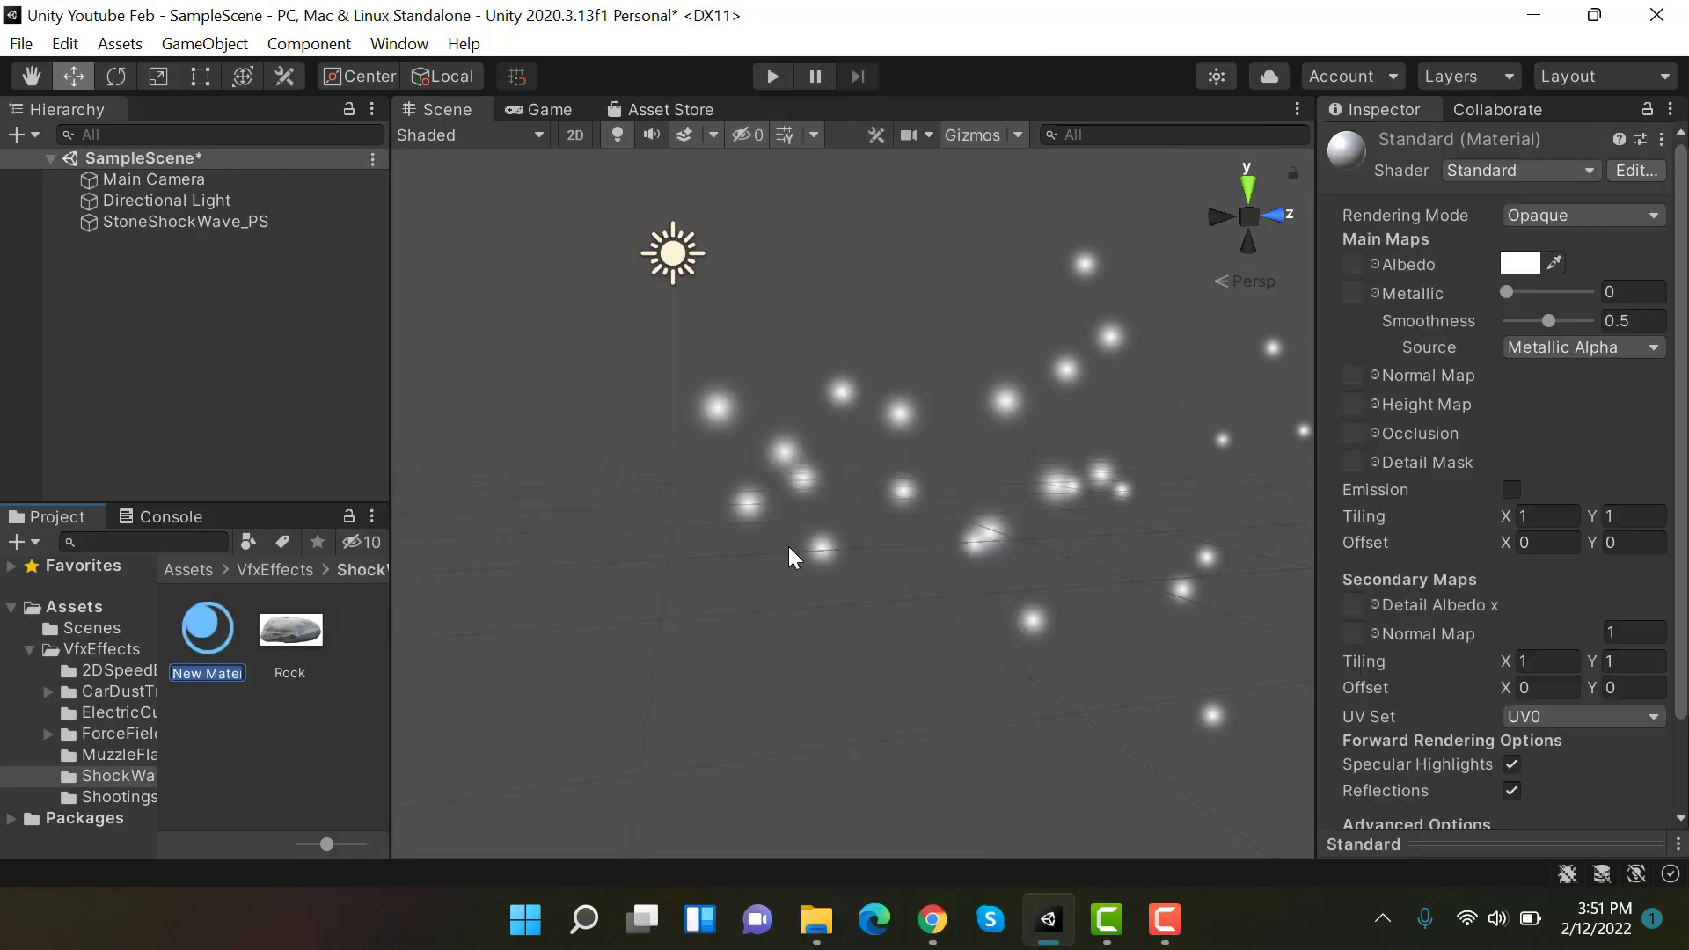
pyautogui.write('S')
pyautogui.press('Return')
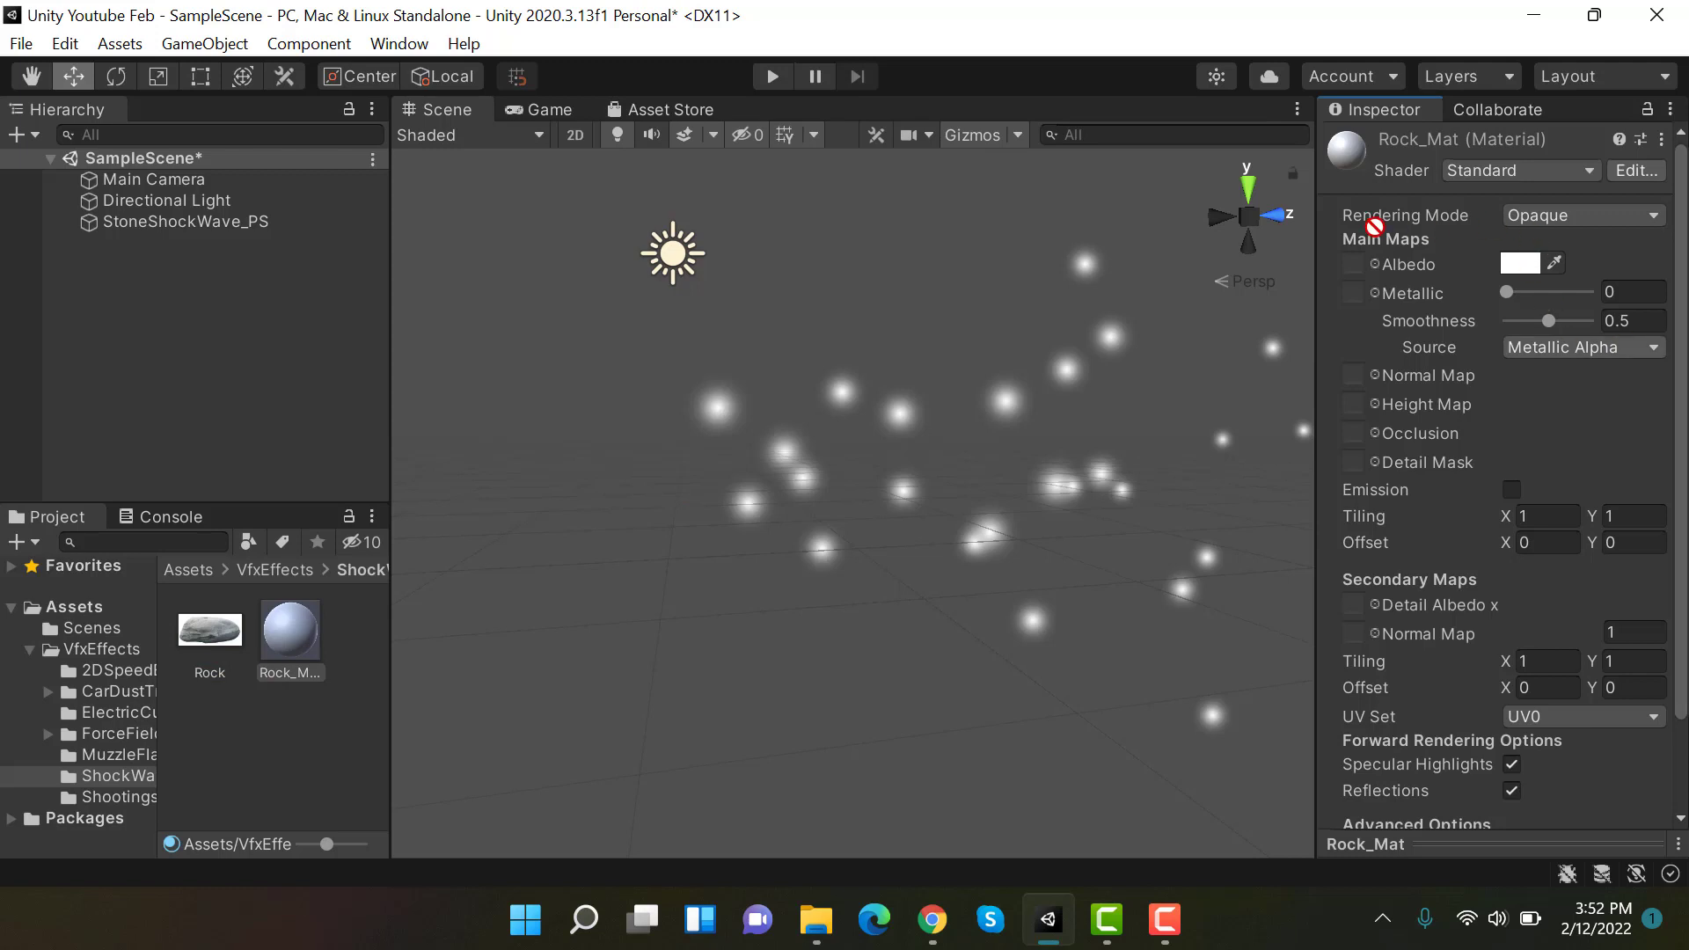
# - Set Rock_Mat's shader to Sprites/Default
pyautogui.click(1538, 171)
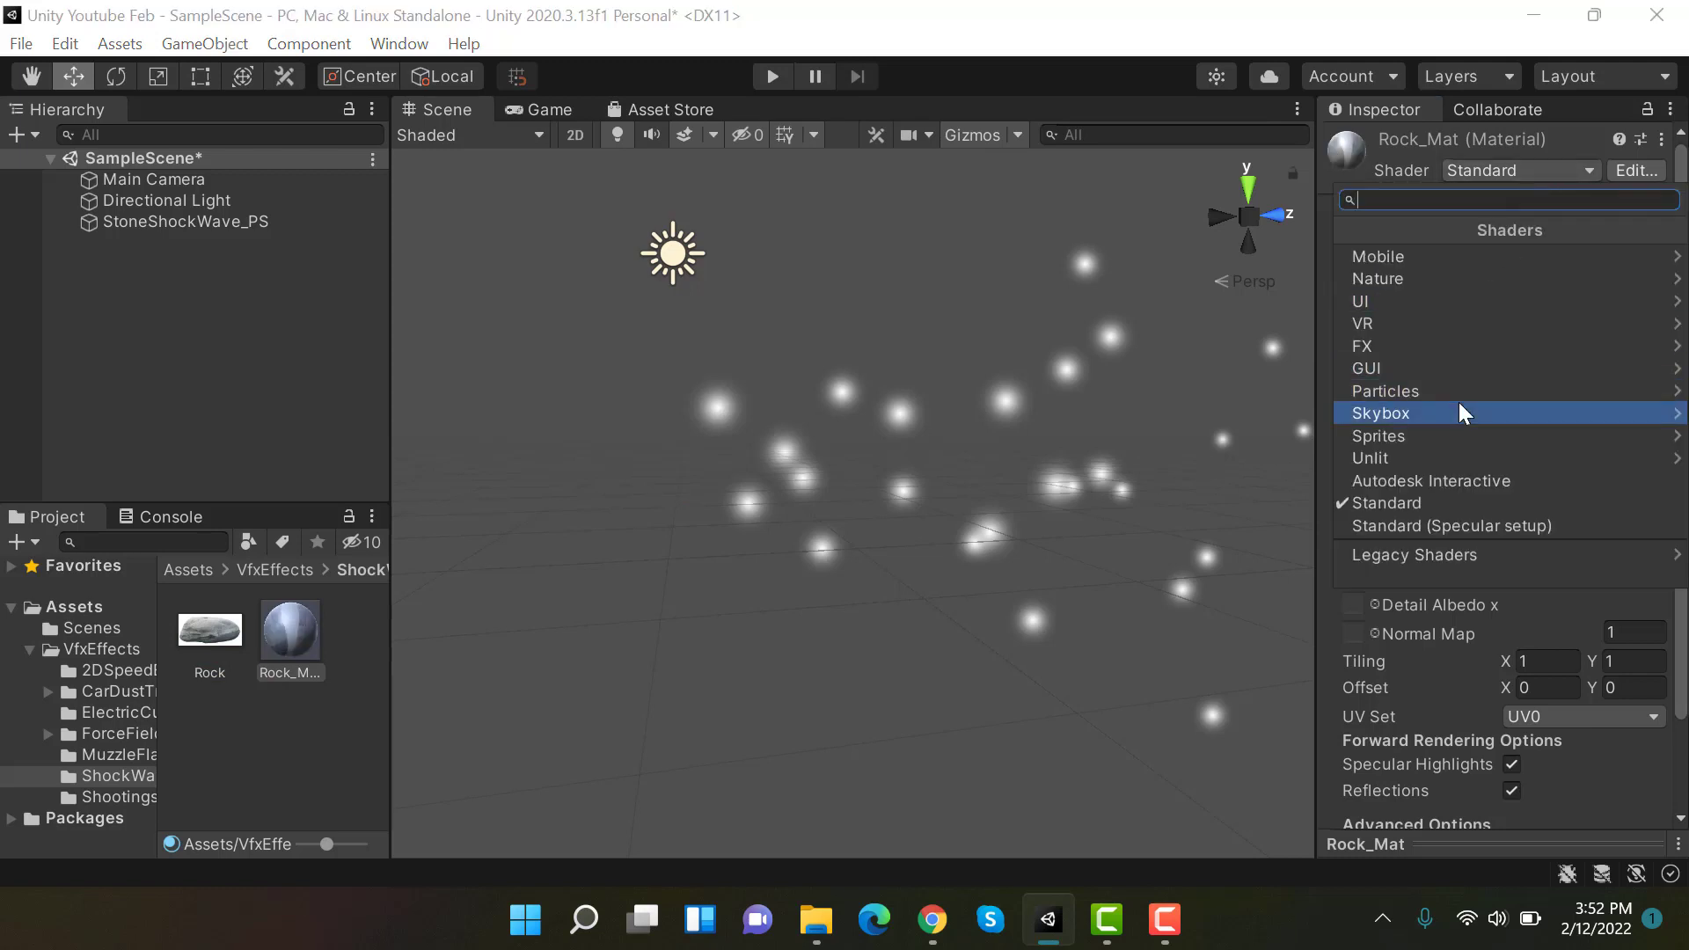
pyautogui.click(1425, 436)
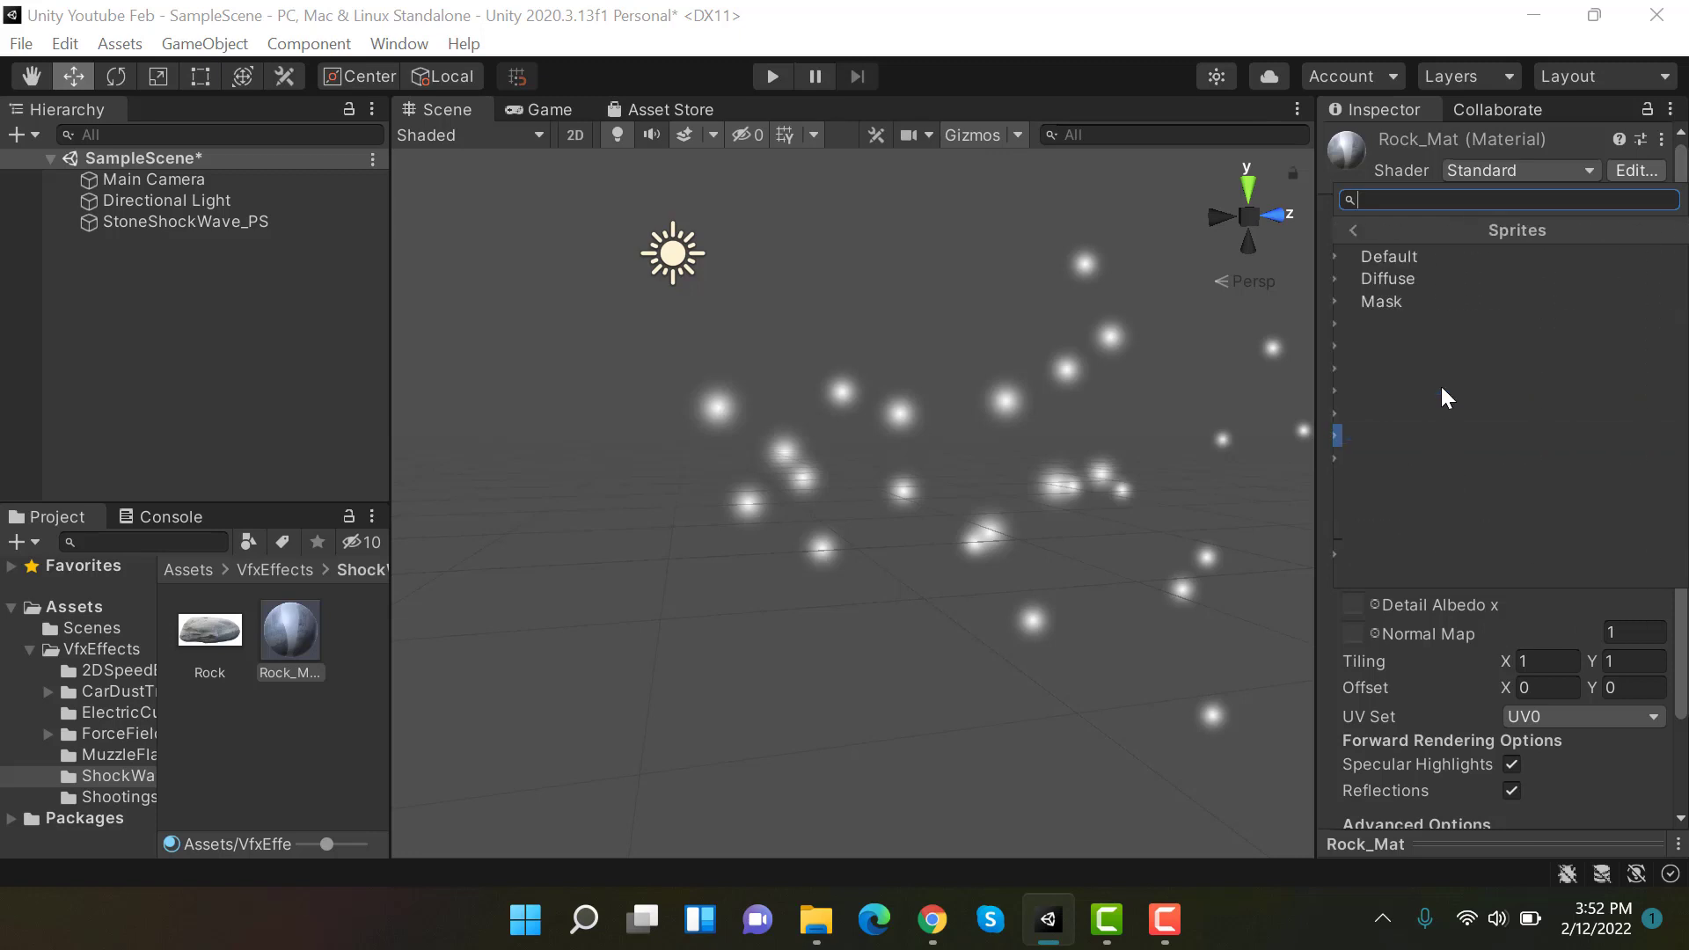
pyautogui.click(1460, 255)
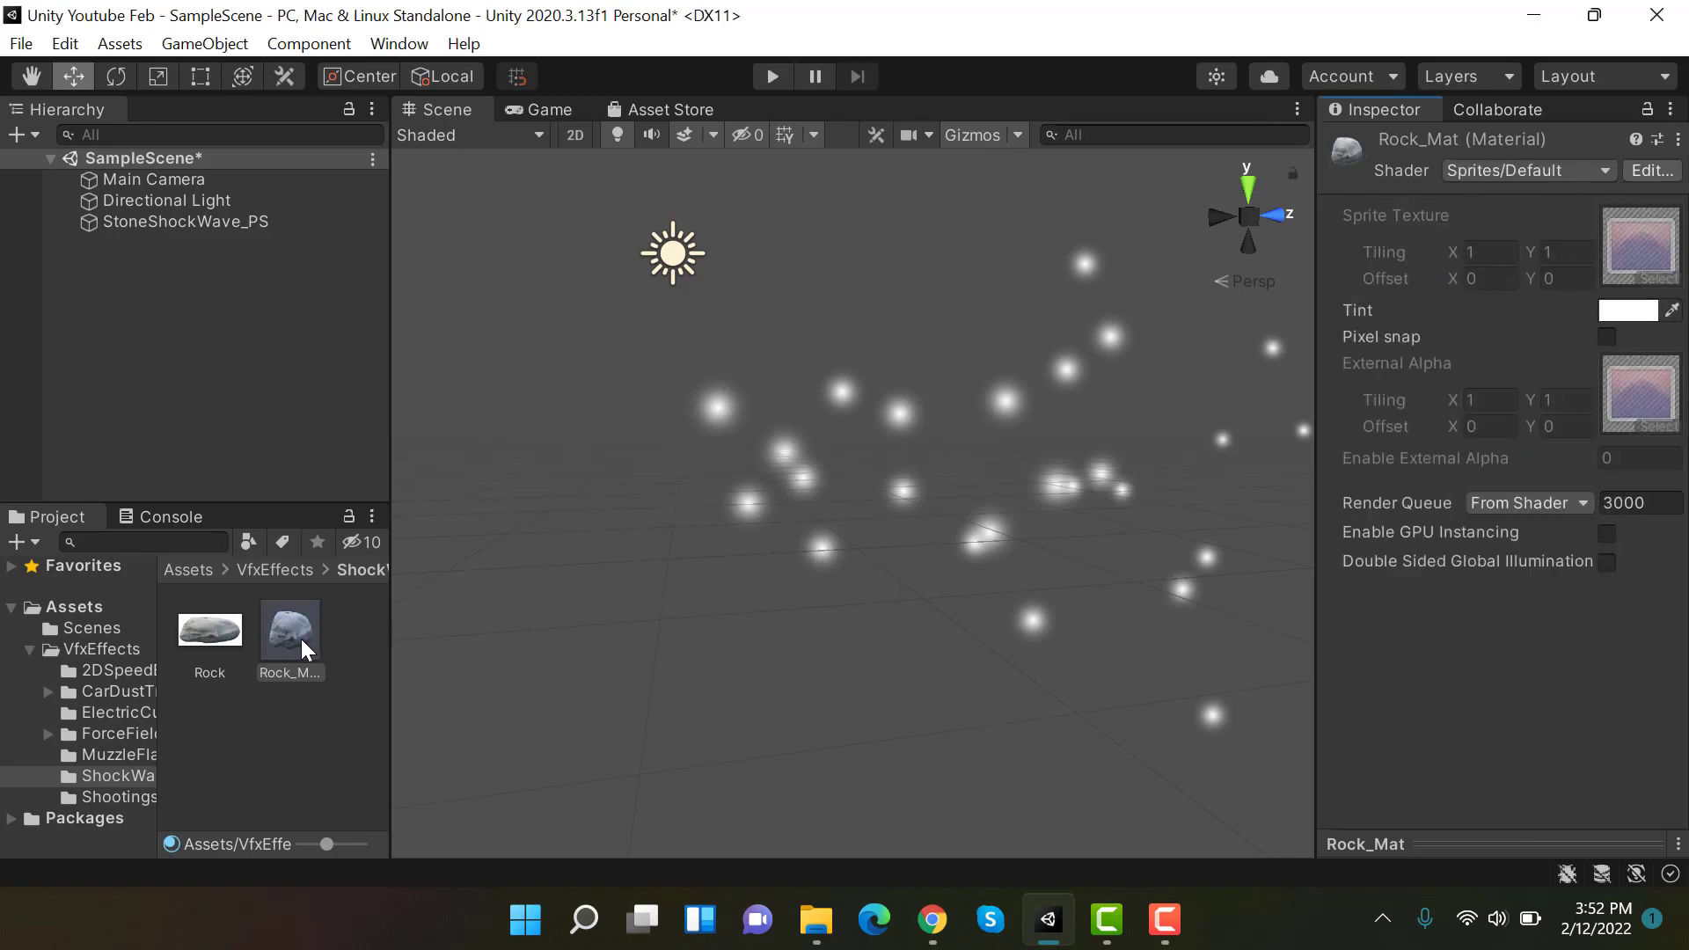
# - Apply Rock_Mat to StoneShockWave_PS, set X rotation to -90, and lower it to Y -2.94
pyautogui.moveTo(301, 638); pyautogui.dragTo(229, 223)
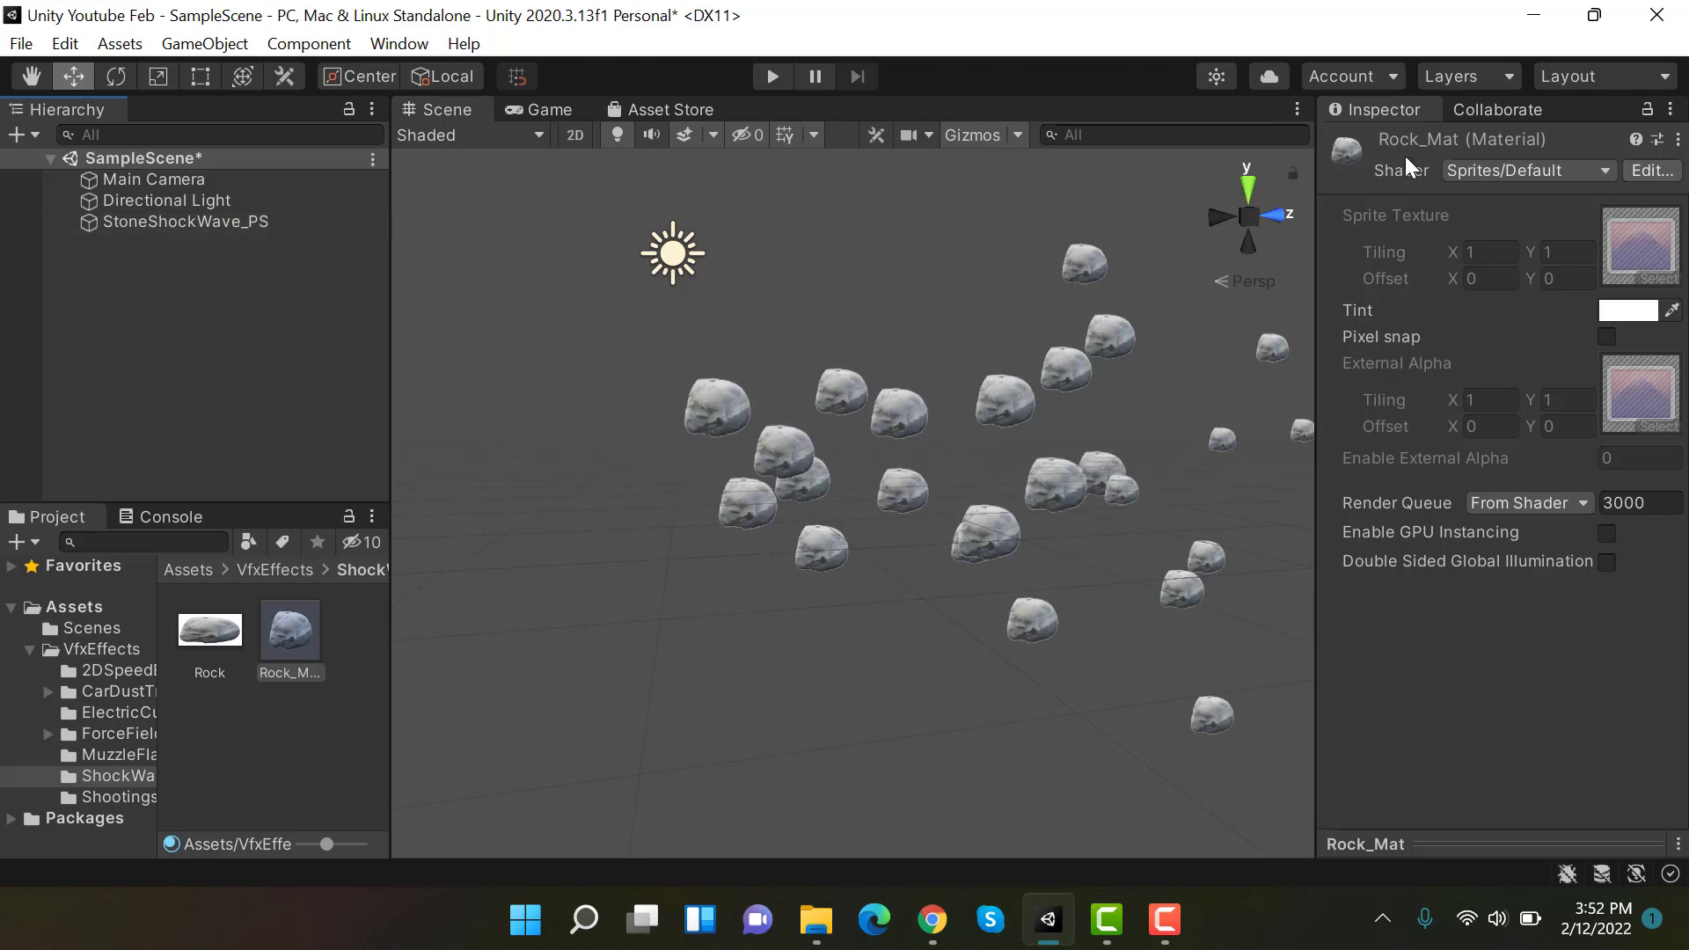
pyautogui.click(261, 224)
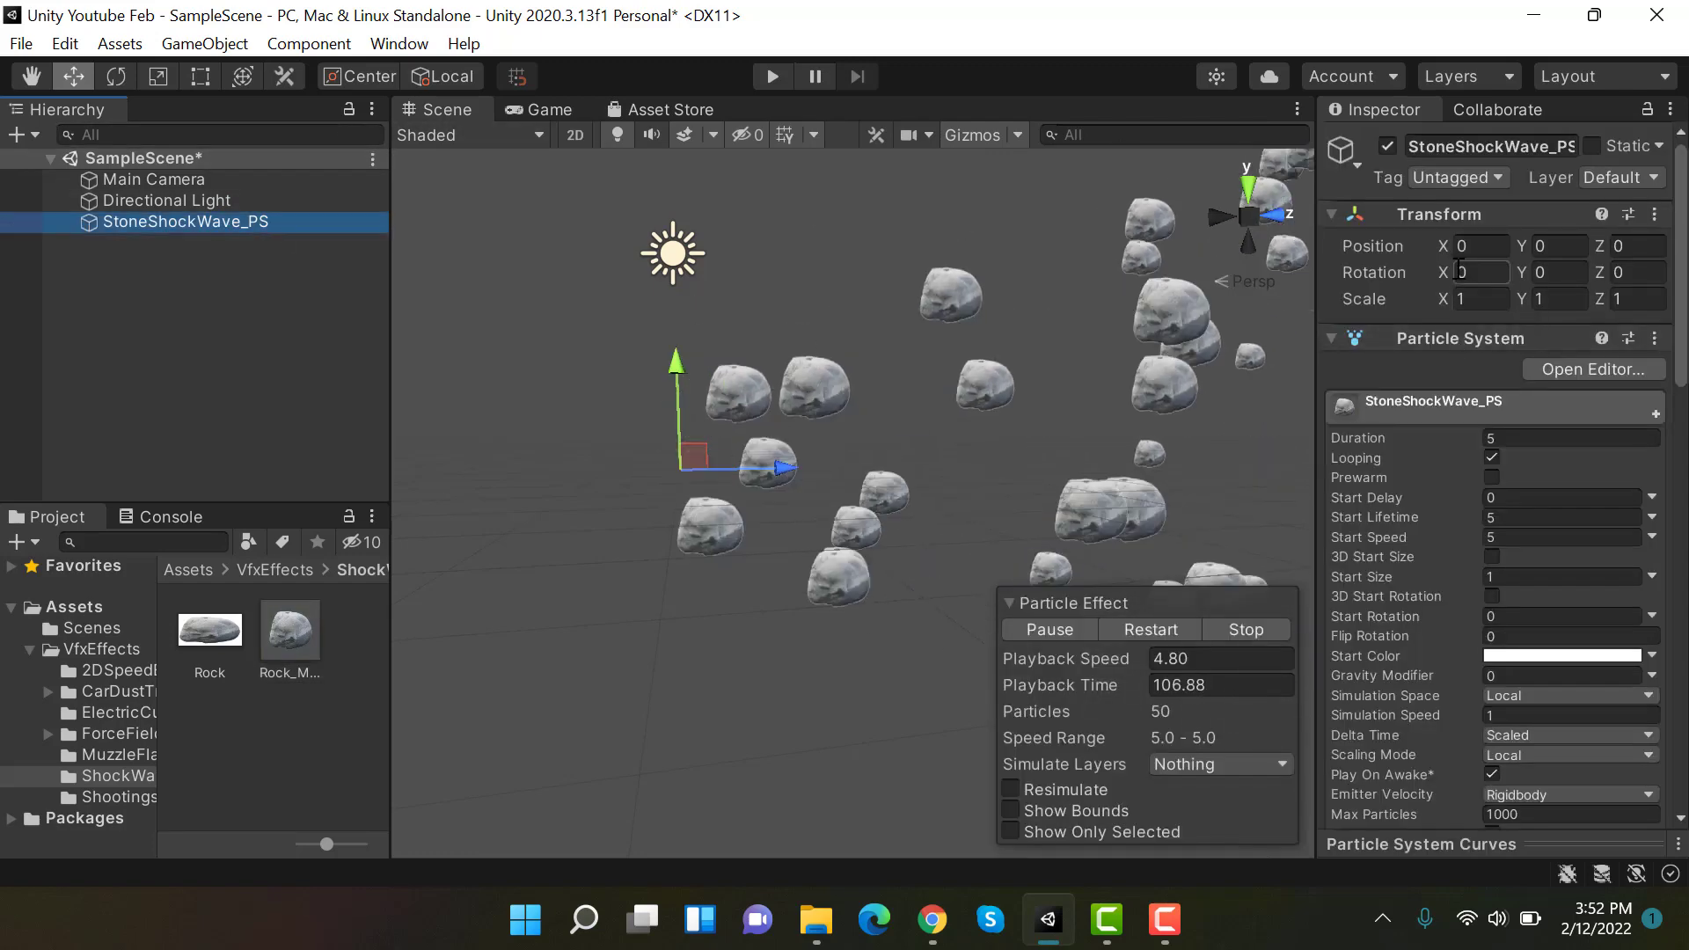
pyautogui.click(1458, 271)
pyautogui.write('-90')
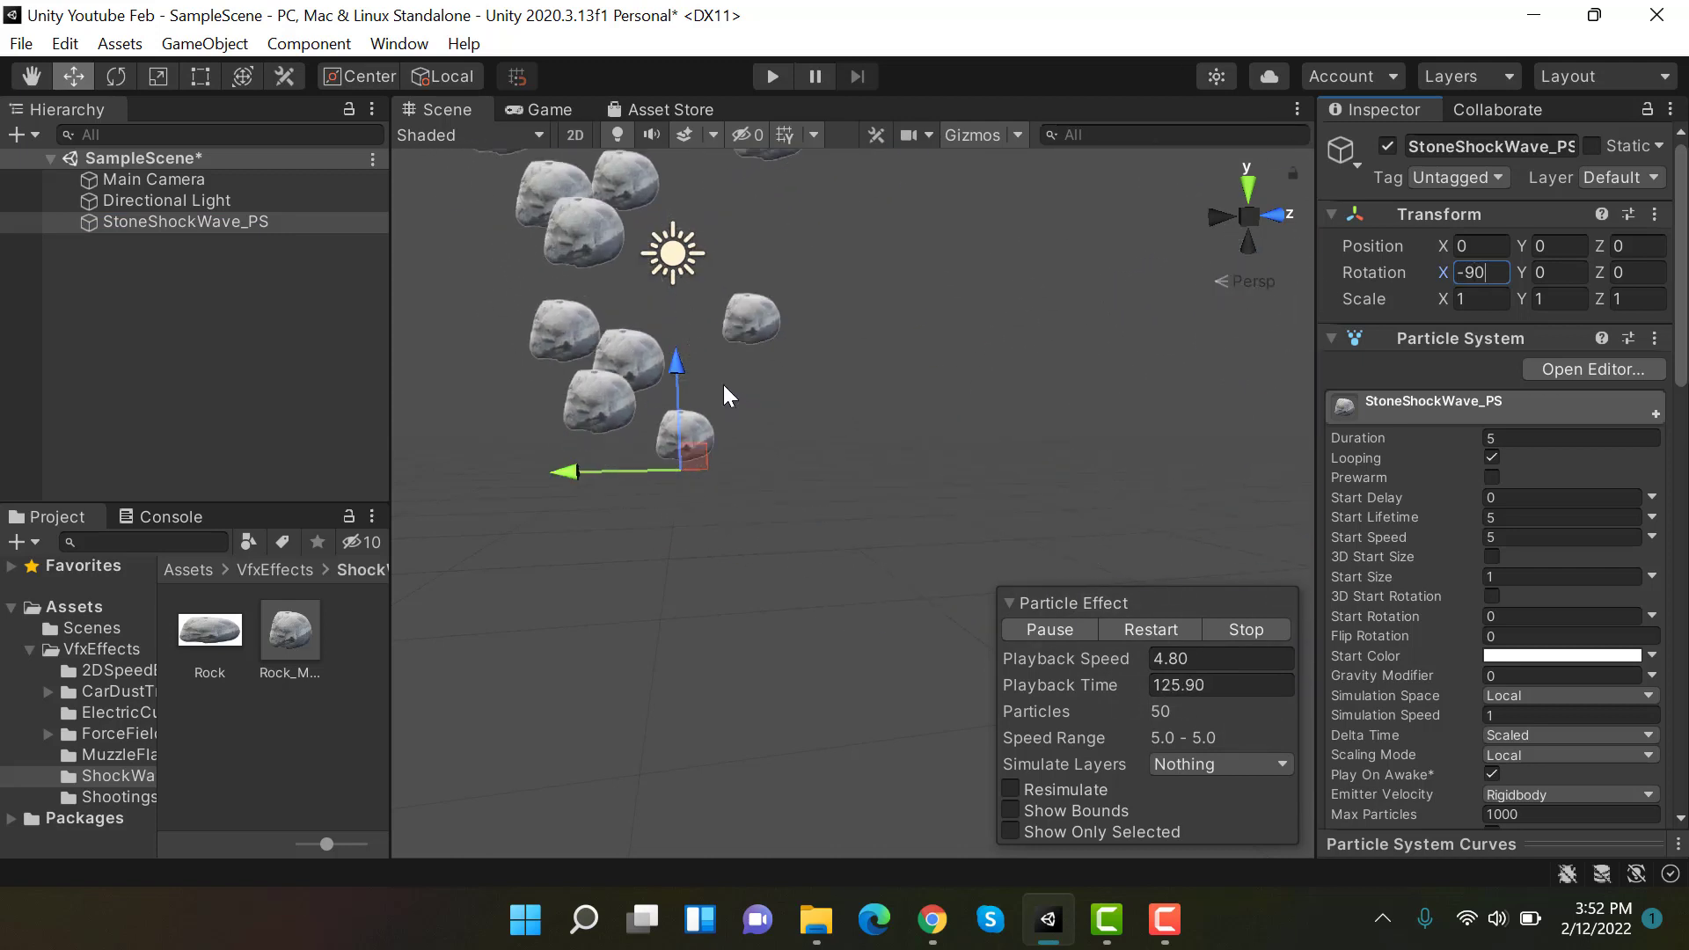
pyautogui.moveTo(664, 366); pyautogui.dragTo(747, 562)
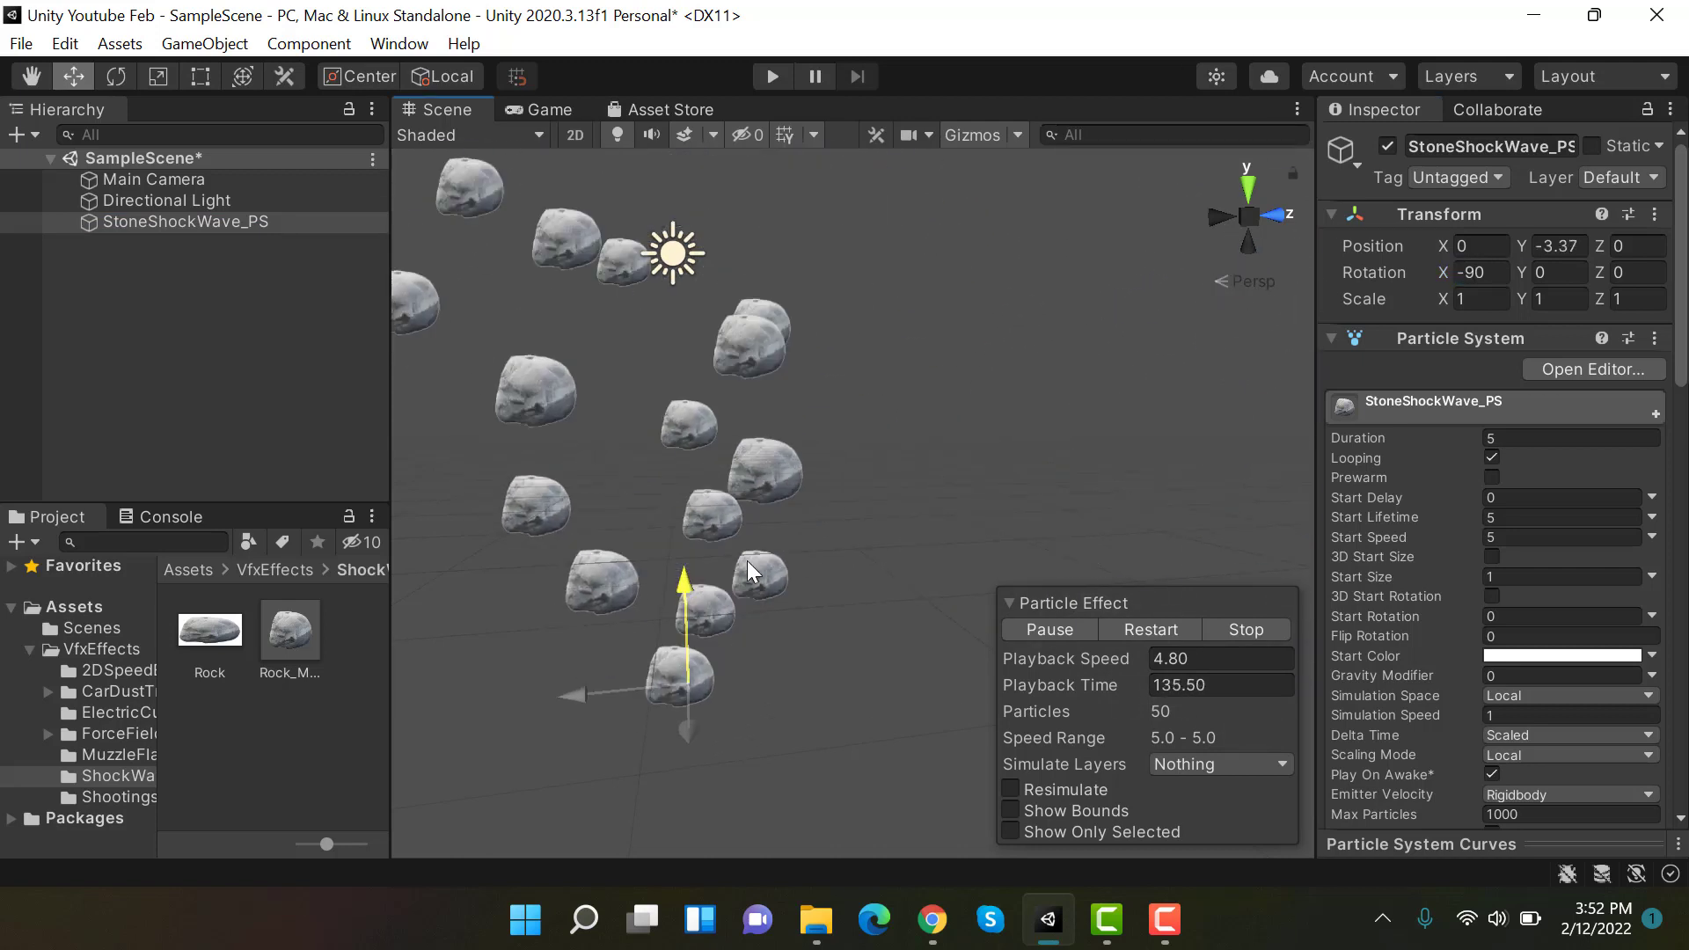
pyautogui.scroll(-5, 747, 562)
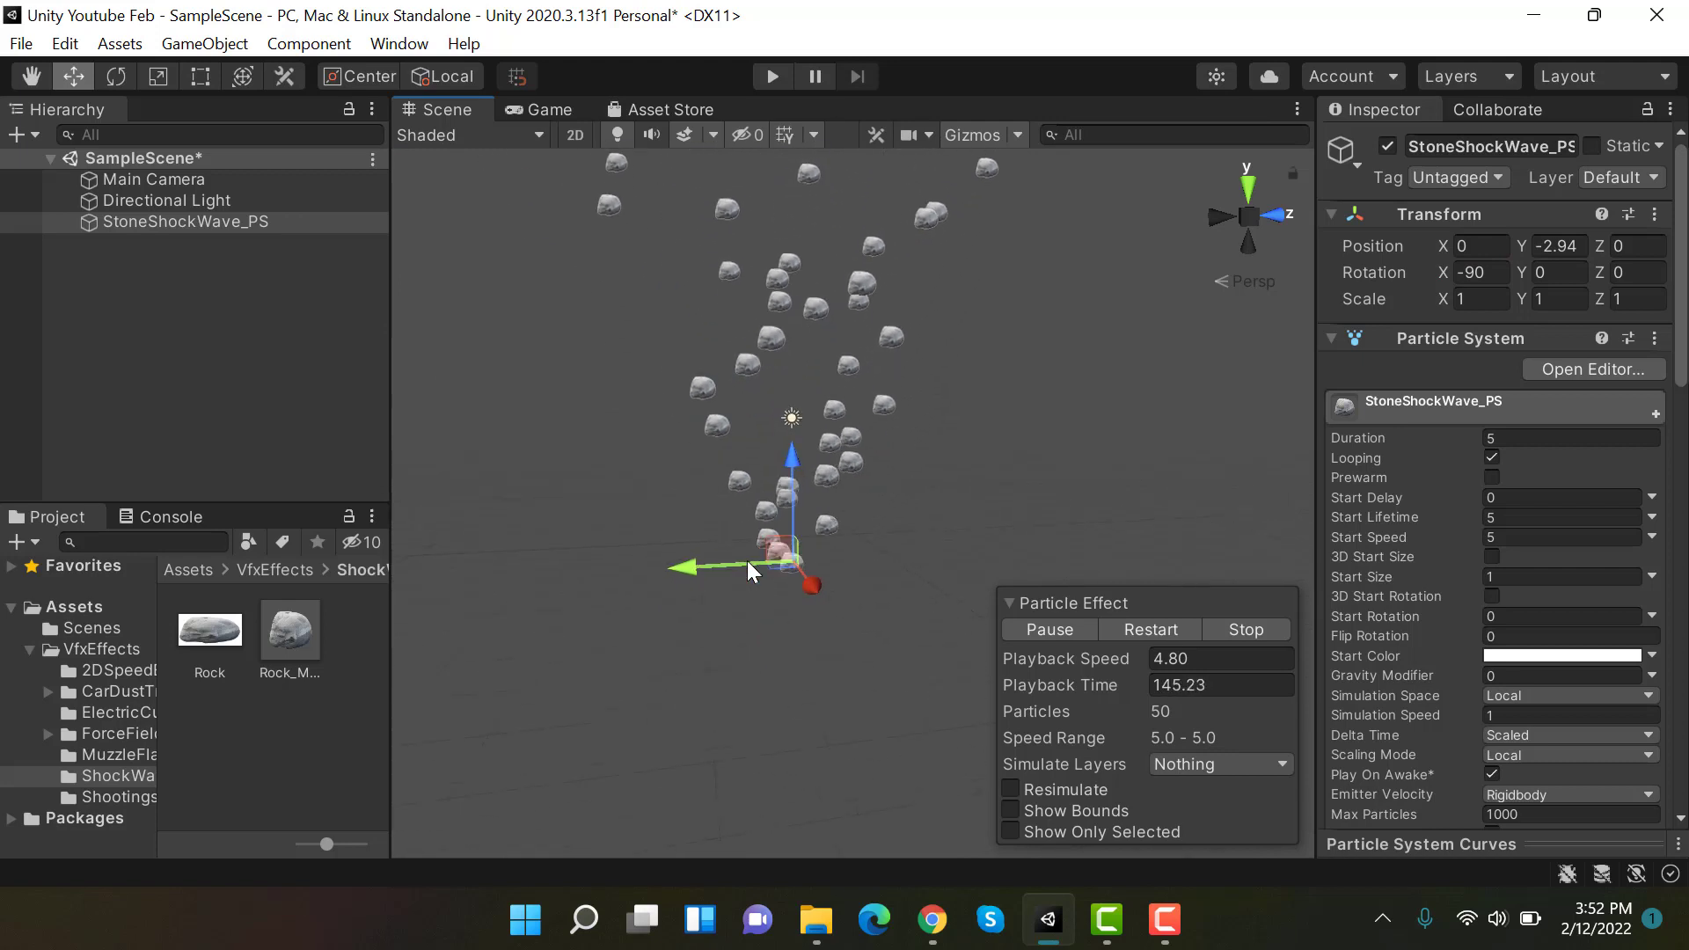
pyautogui.click(1506, 437)
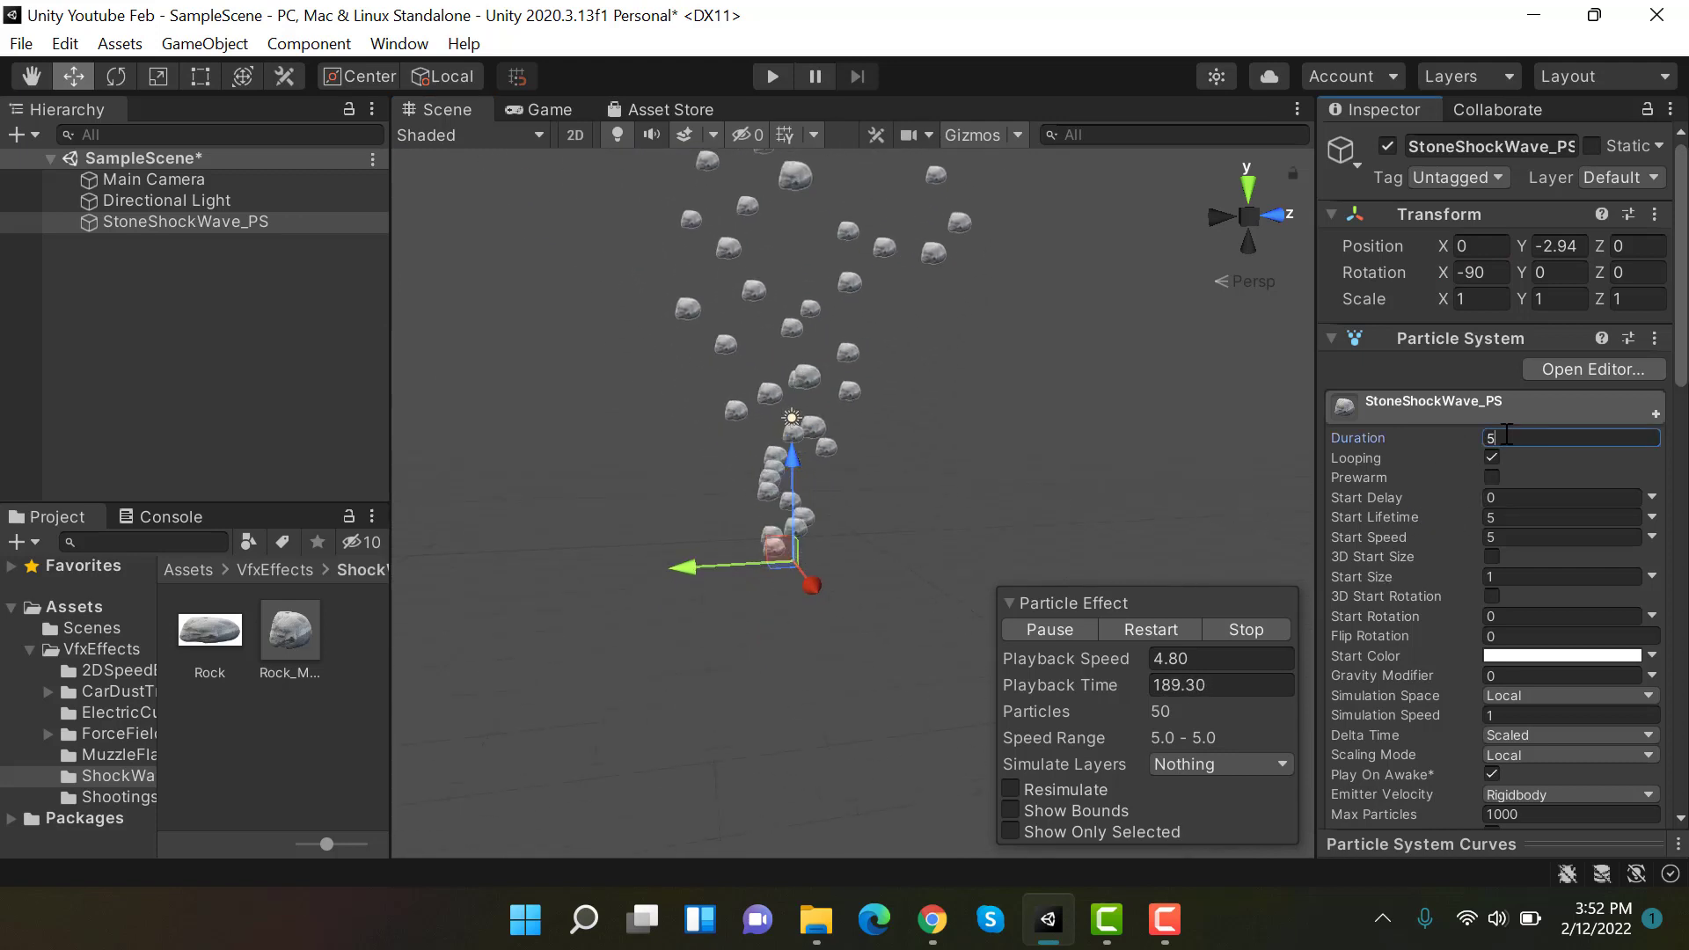
# - Set duration to 3, turn off looping, and make start speed random between 10 and 13
pyautogui.press('BackSpace')
pyautogui.write('3')
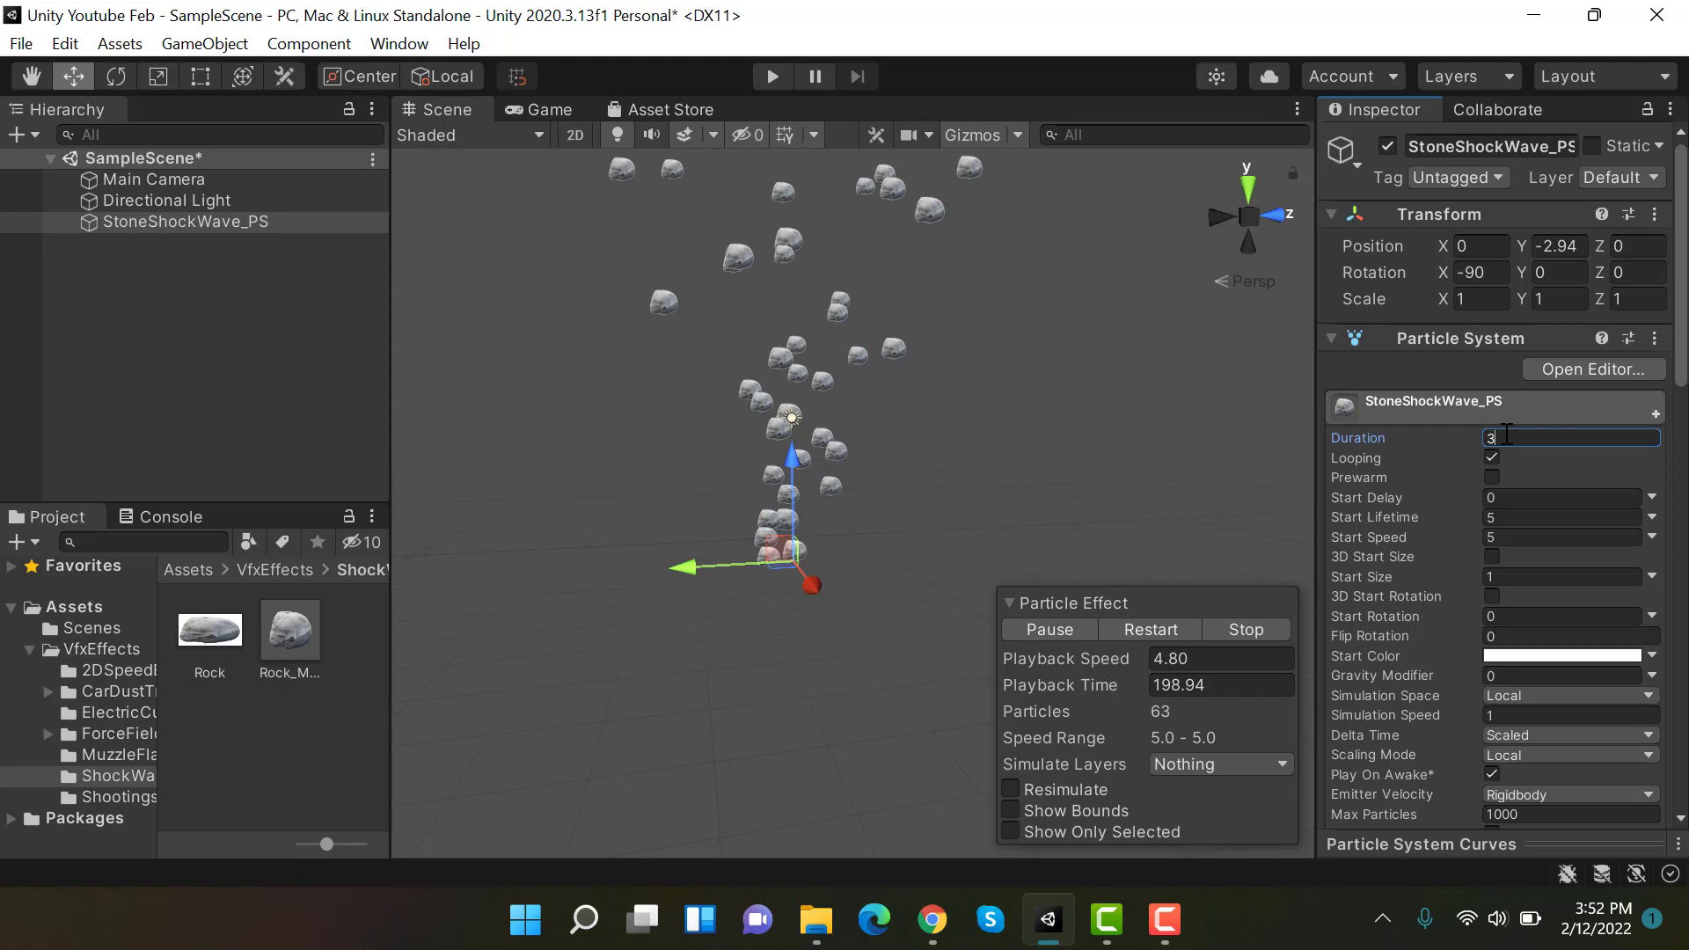
pyautogui.click(1491, 457)
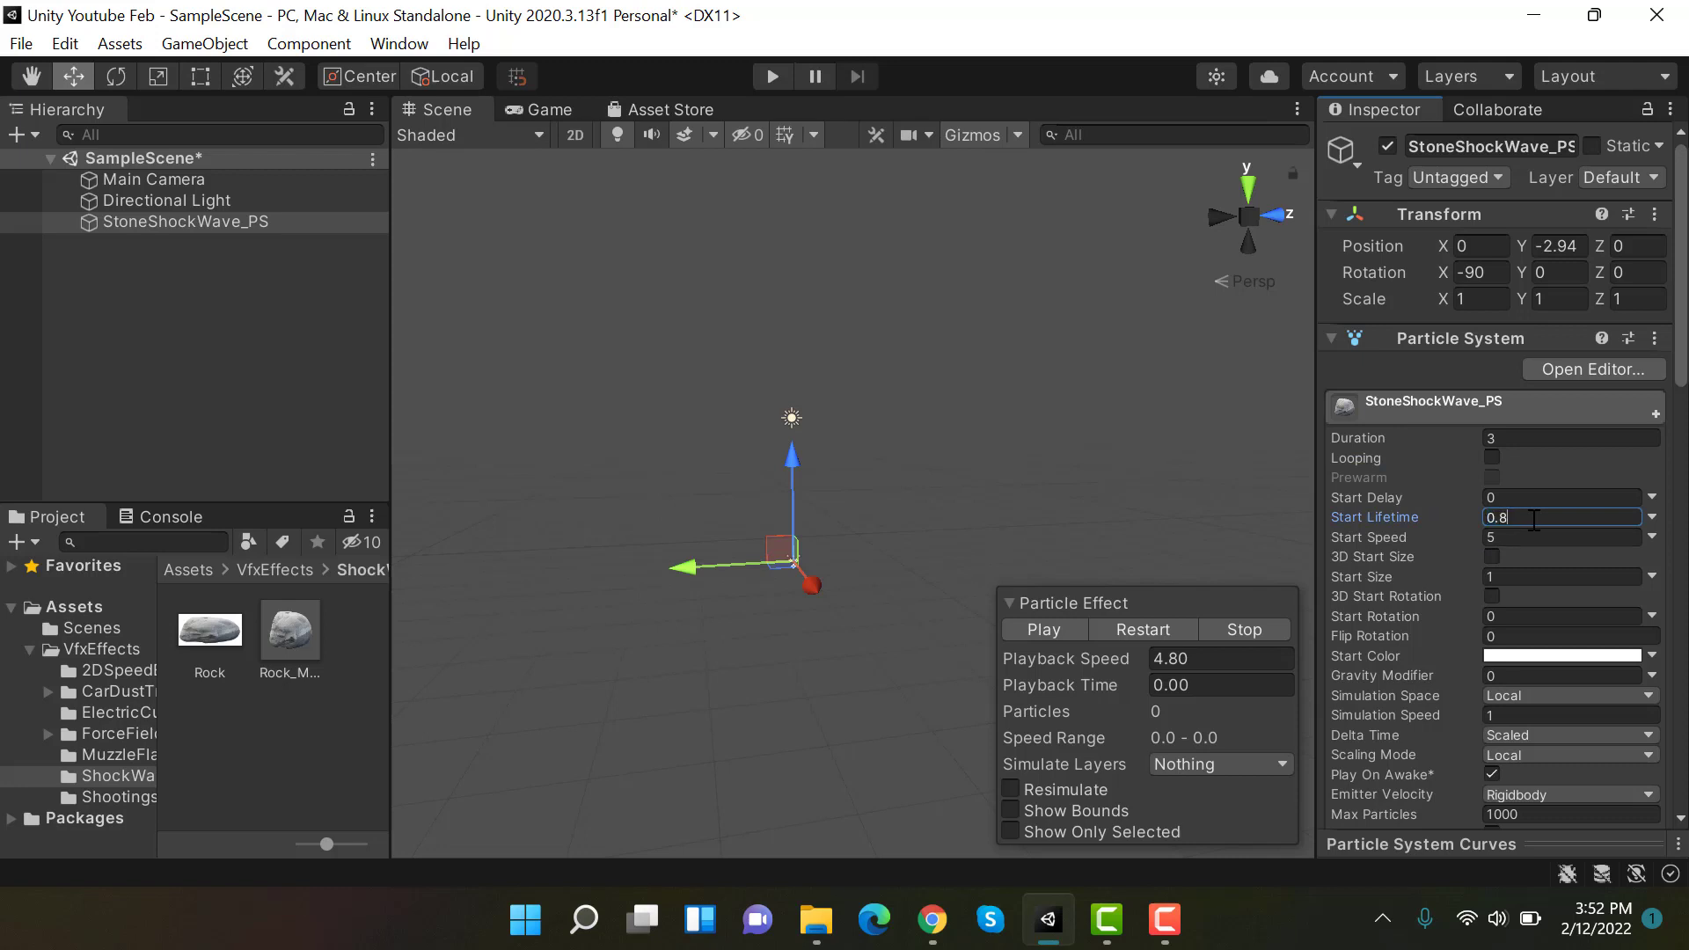
pyautogui.click(1653, 537)
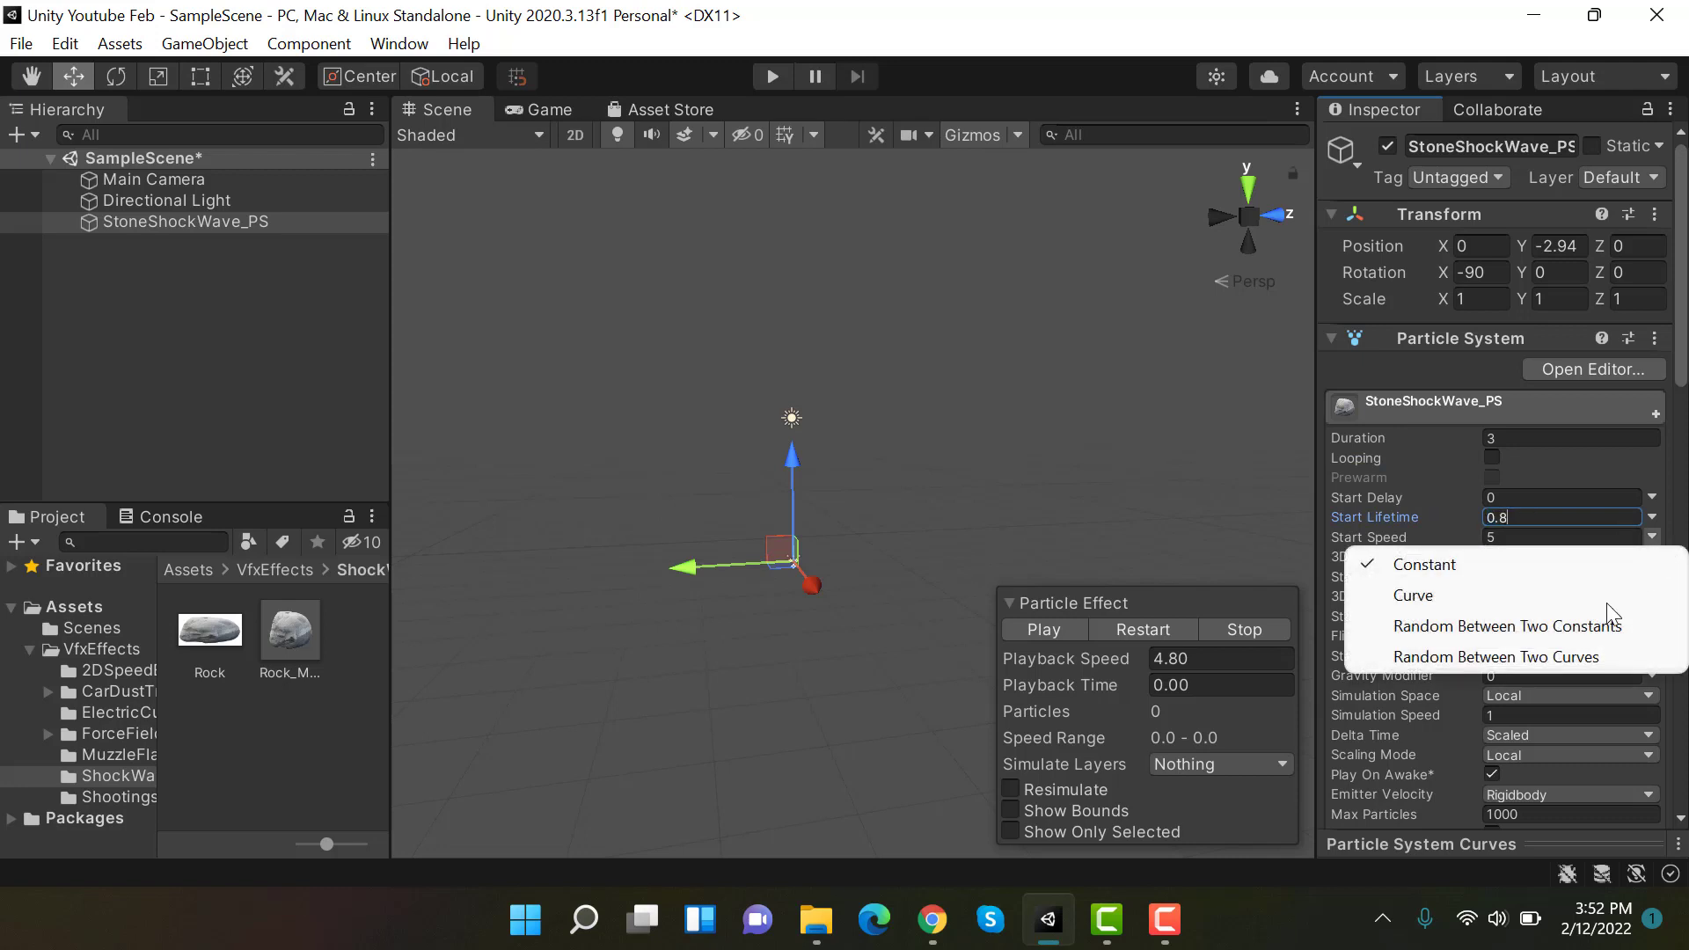
pyautogui.click(1591, 626)
pyautogui.click(1527, 538)
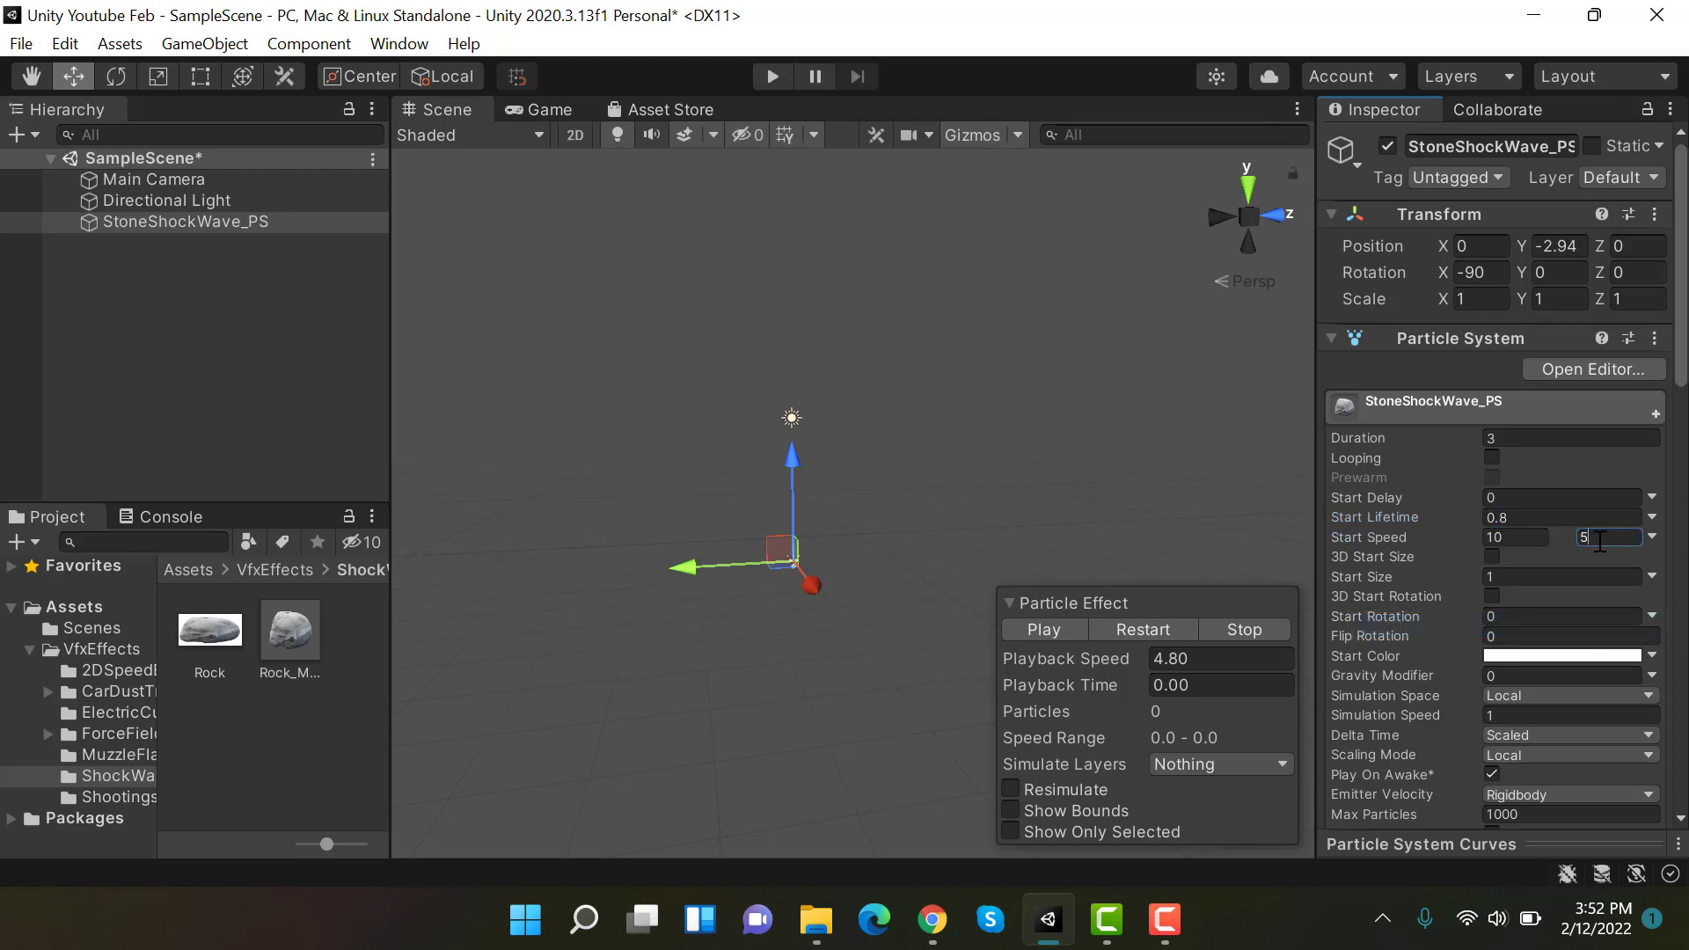
# - Make the 3D start size random between 0.5 and 0.6
pyautogui.click(1492, 555)
pyautogui.click(1652, 576)
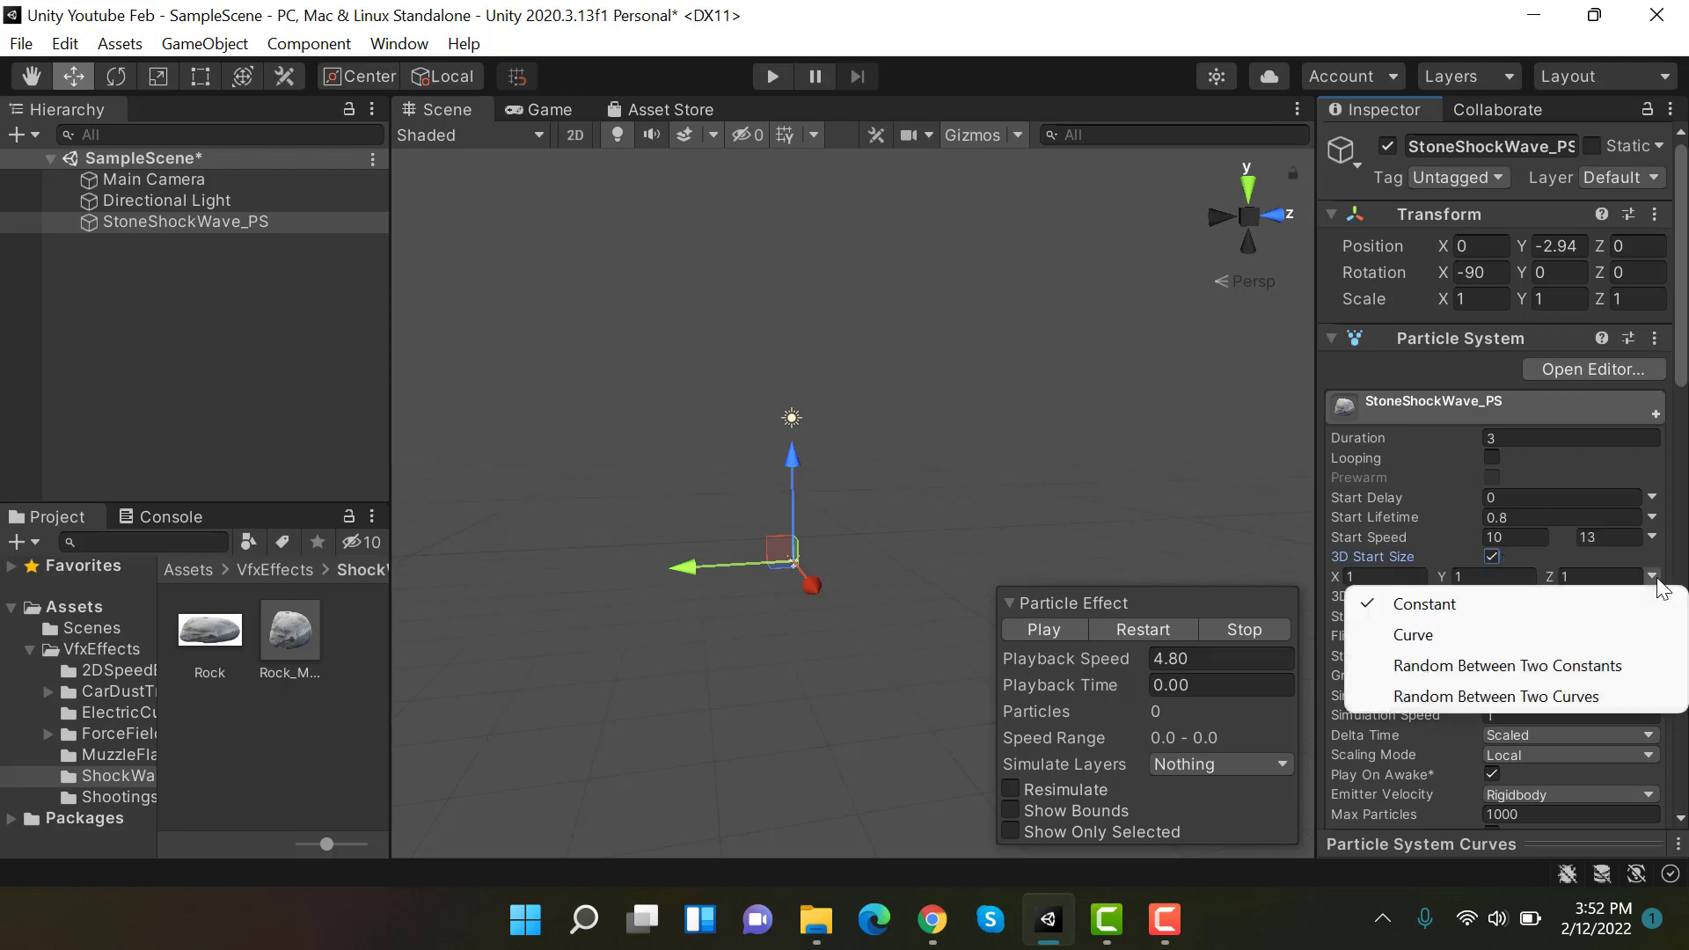
pyautogui.click(1598, 662)
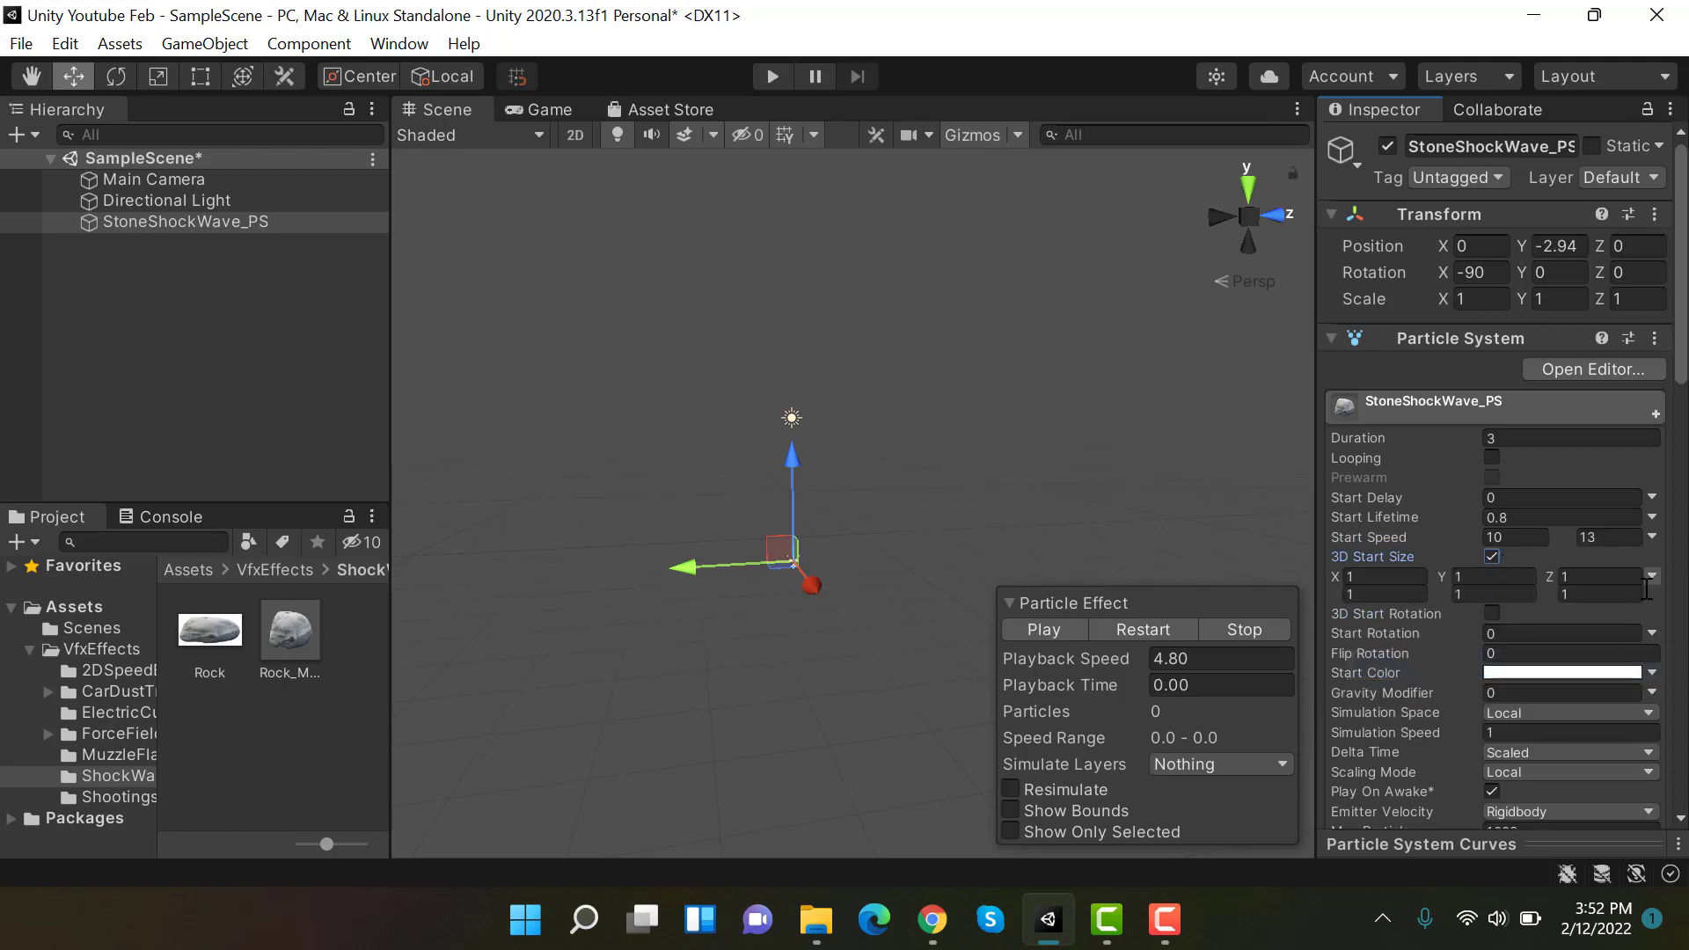
pyautogui.click(1372, 577)
pyautogui.write('0.5')
pyautogui.click(1495, 577)
pyautogui.write('0.5')
pyautogui.click(1374, 594)
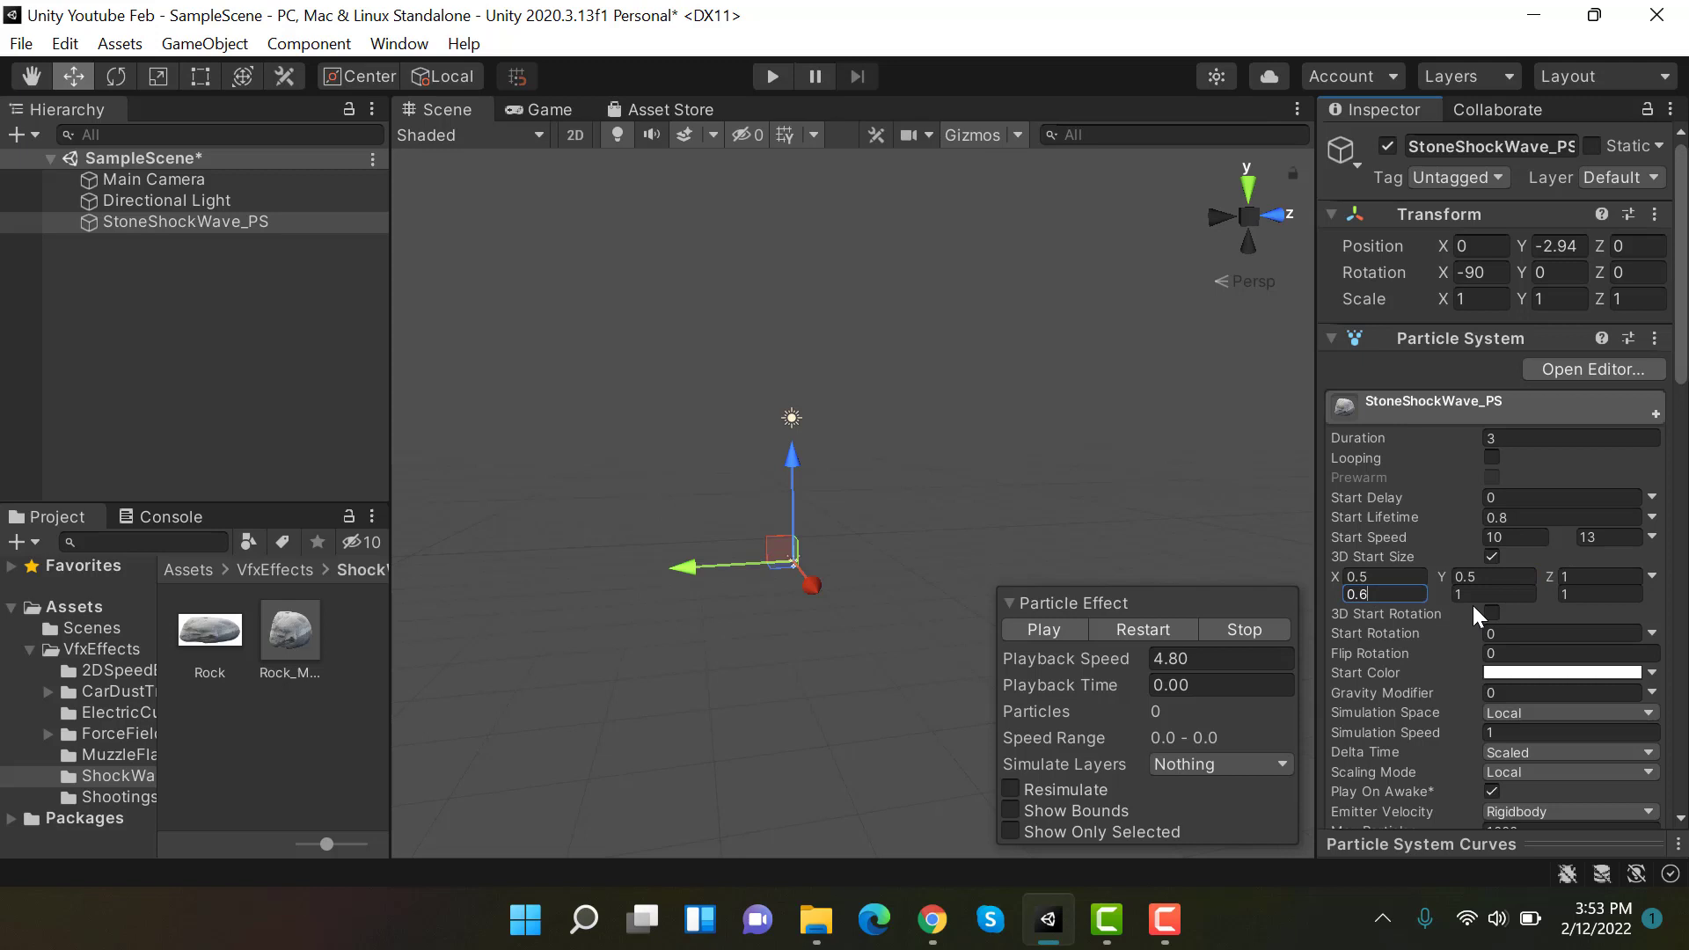
pyautogui.click(1495, 594)
# - Make start rotation random between -360 and 360
pyautogui.click(1652, 633)
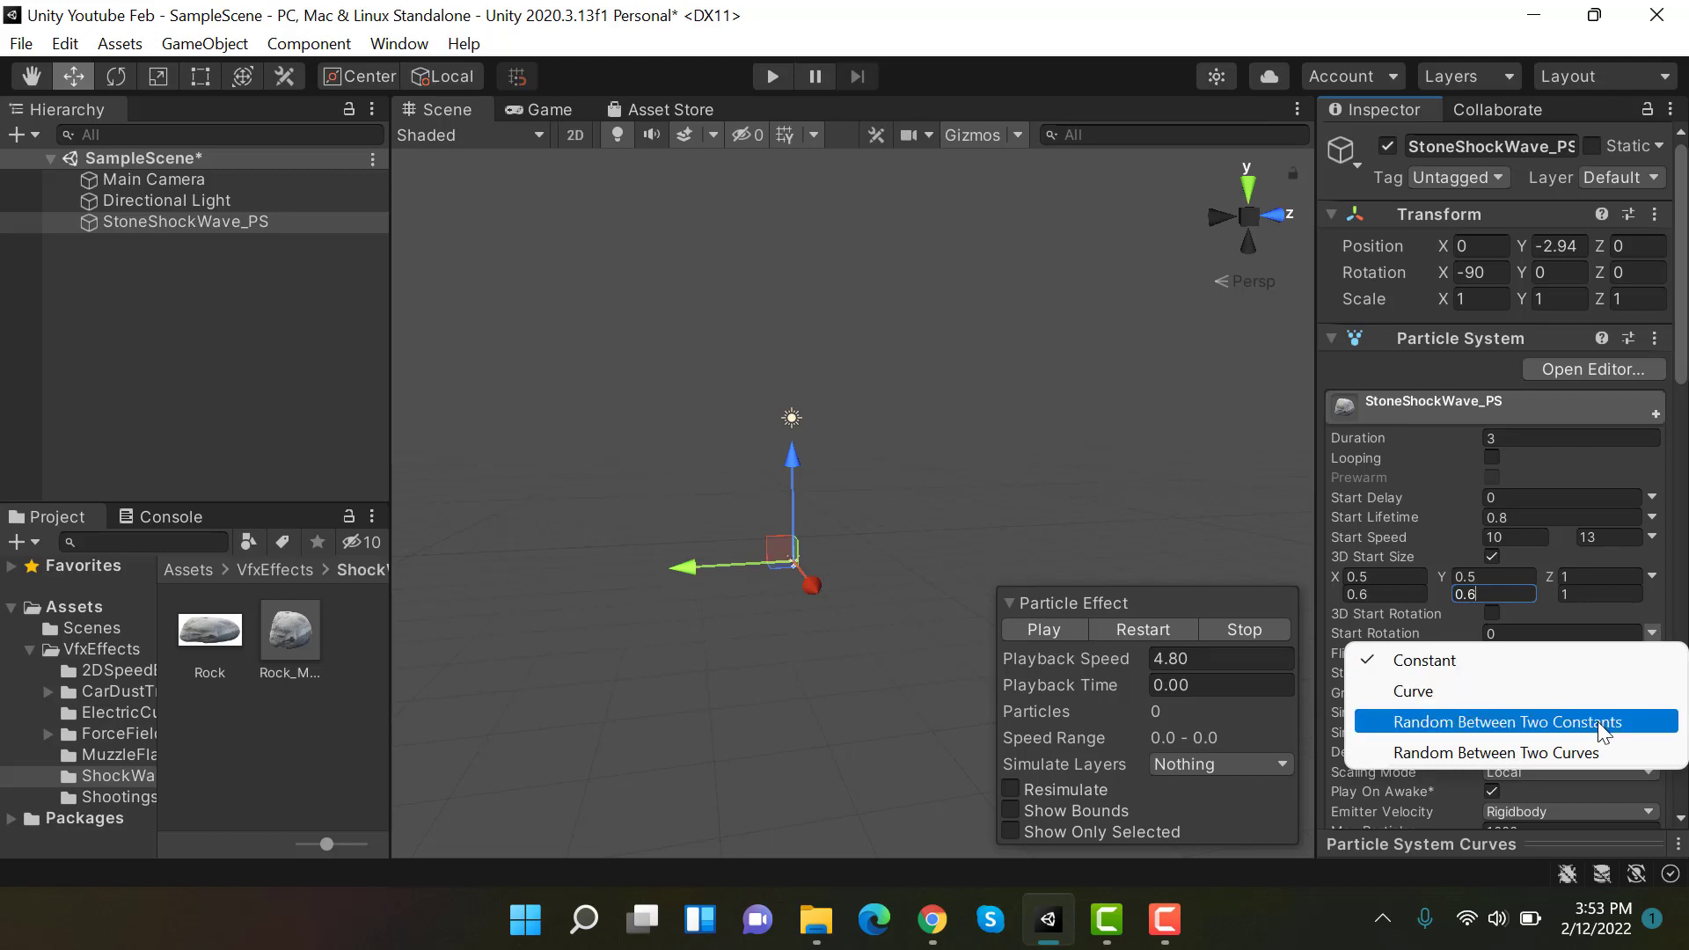
pyautogui.click(1597, 721)
pyautogui.click(1516, 634)
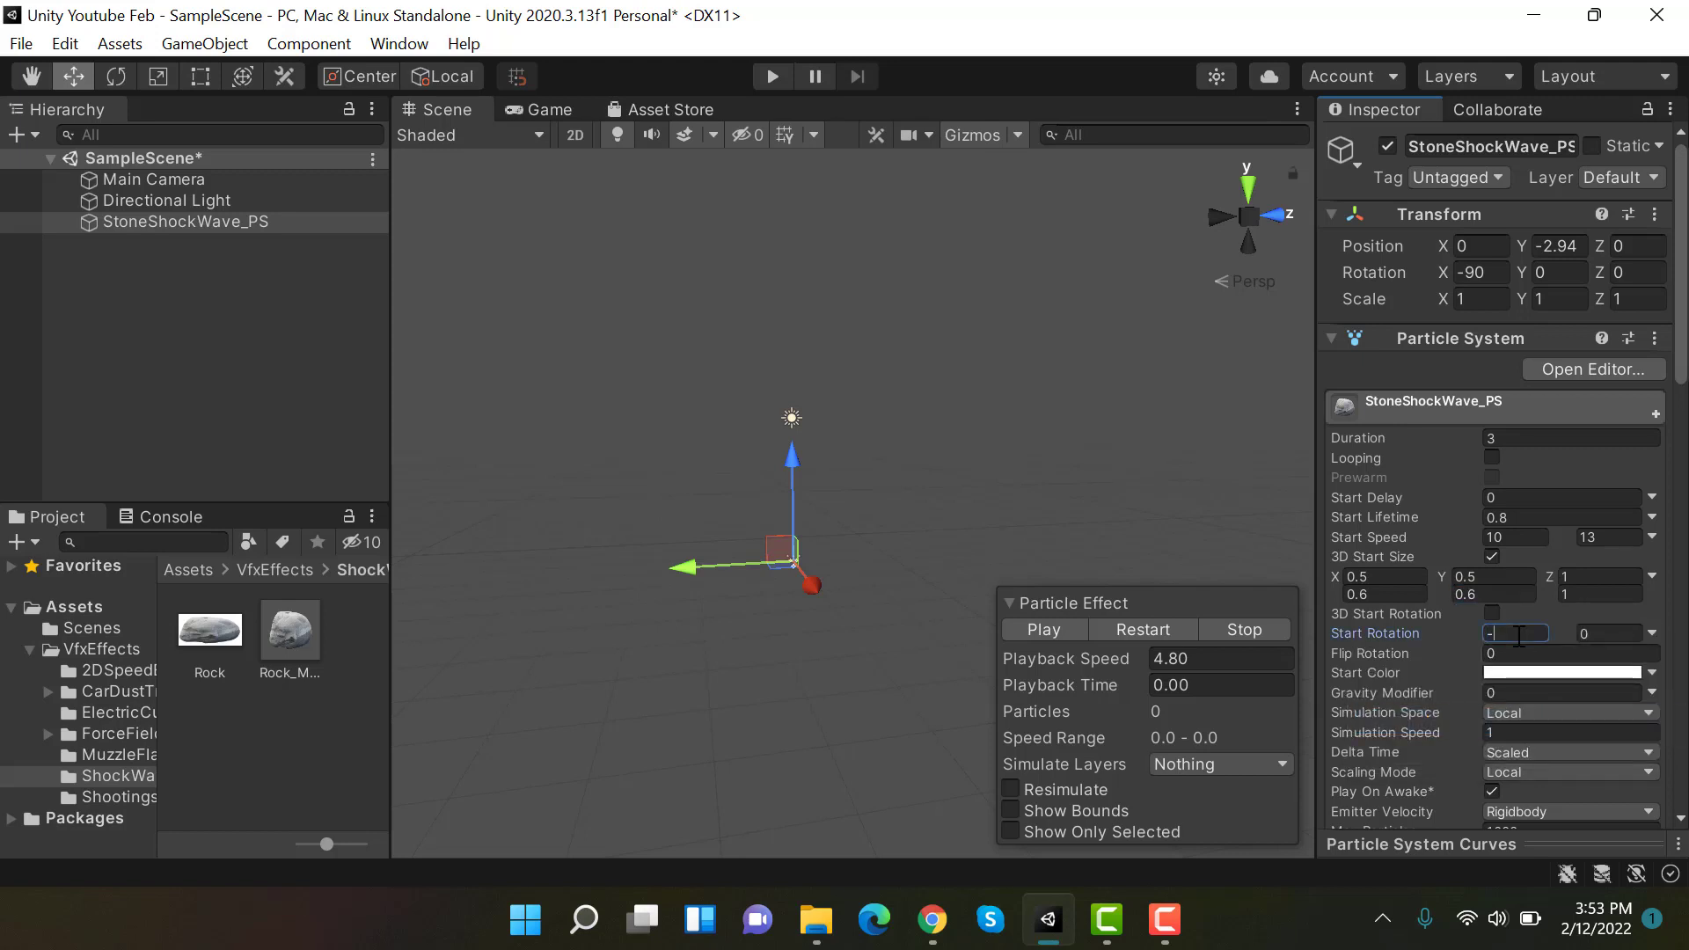
pyautogui.write('-360')
pyautogui.click(1602, 631)
pyautogui.write('360')
pyautogui.click(1591, 674)
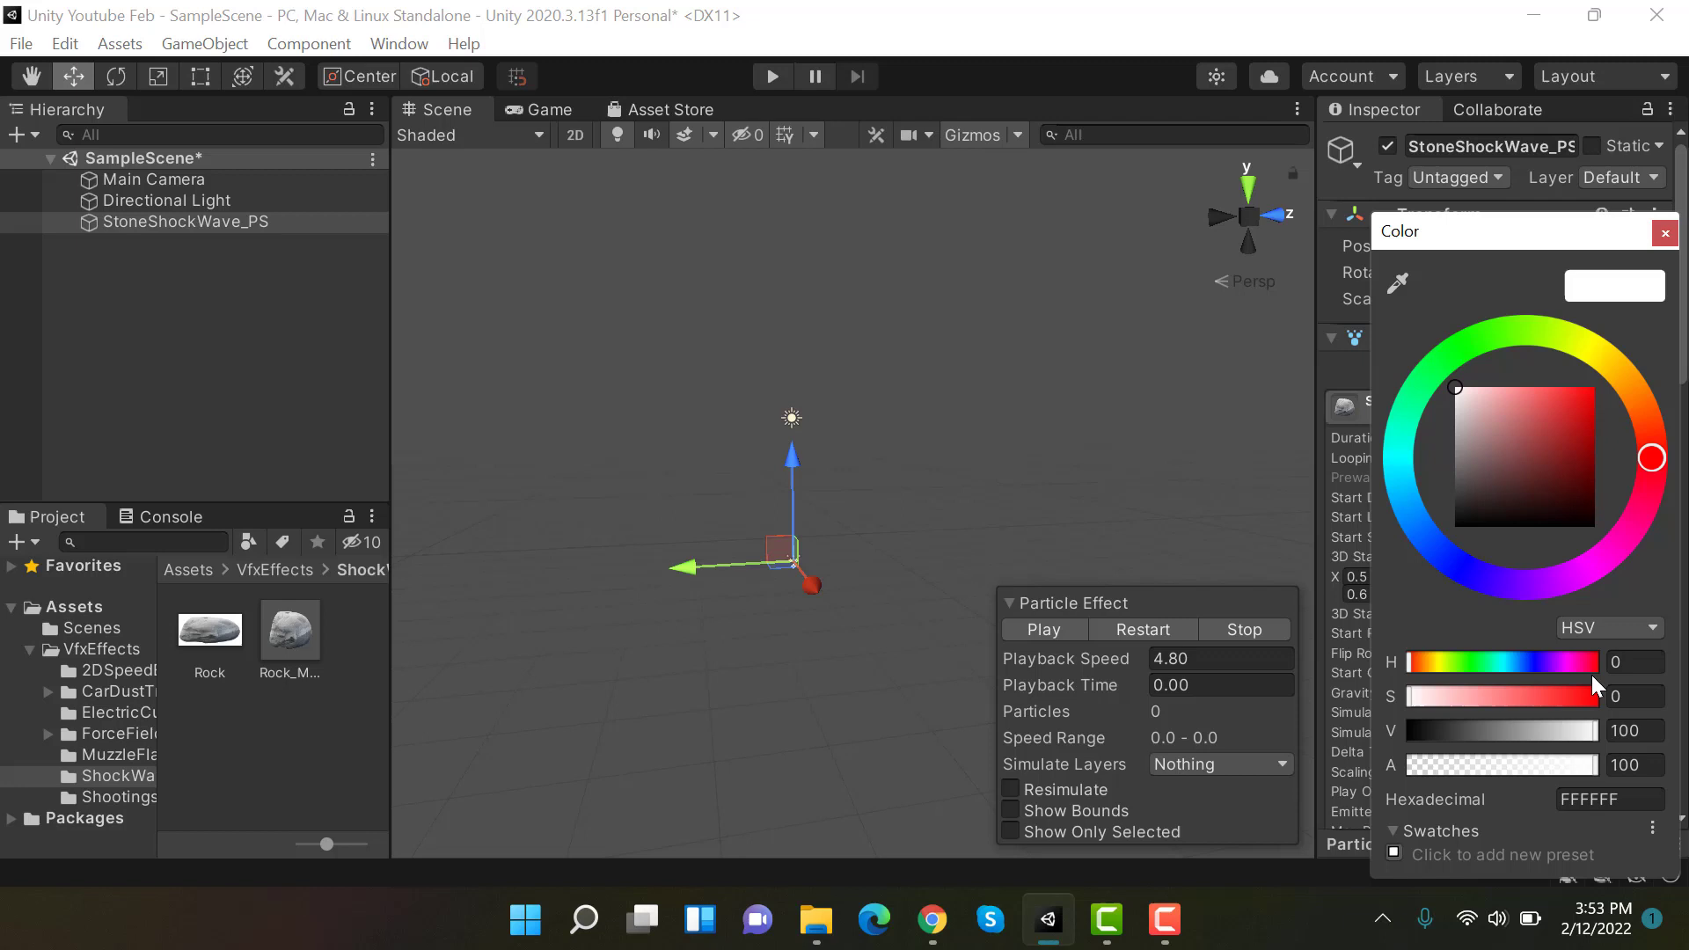
# - Set the particles' start colour to grey 8A8A8A
pyautogui.moveTo(1513, 461); pyautogui.dragTo(1426, 450)
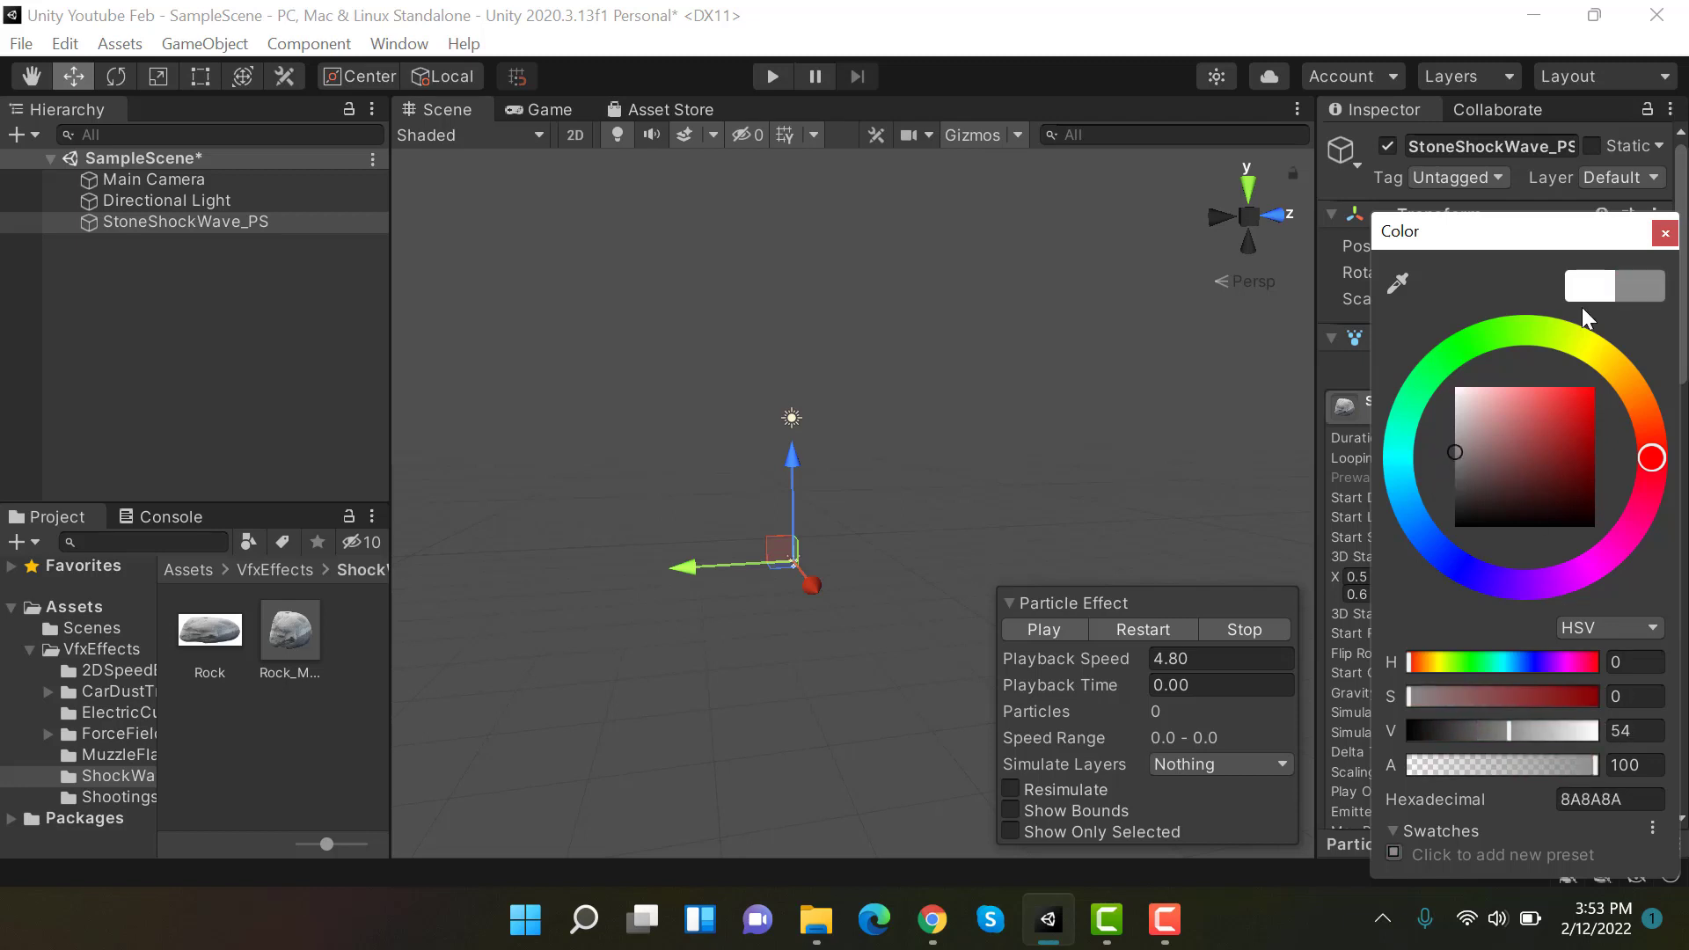
pyautogui.click(1653, 242)
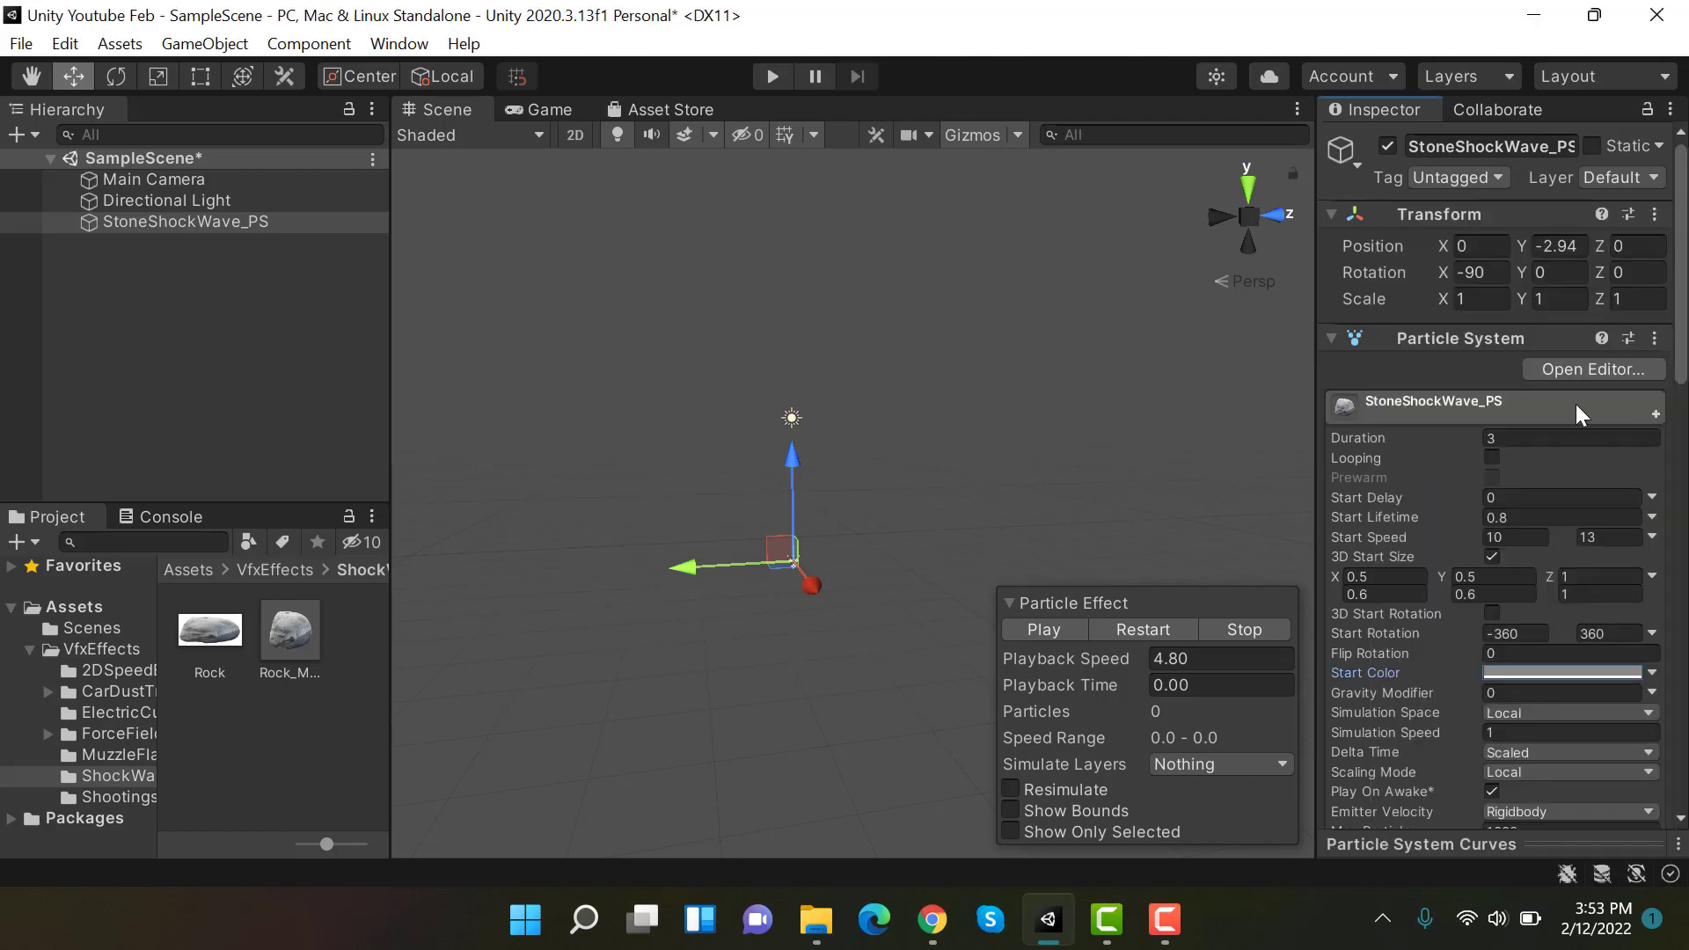
pyautogui.scroll(-1, 1575, 404)
pyautogui.scroll(-3, 1576, 404)
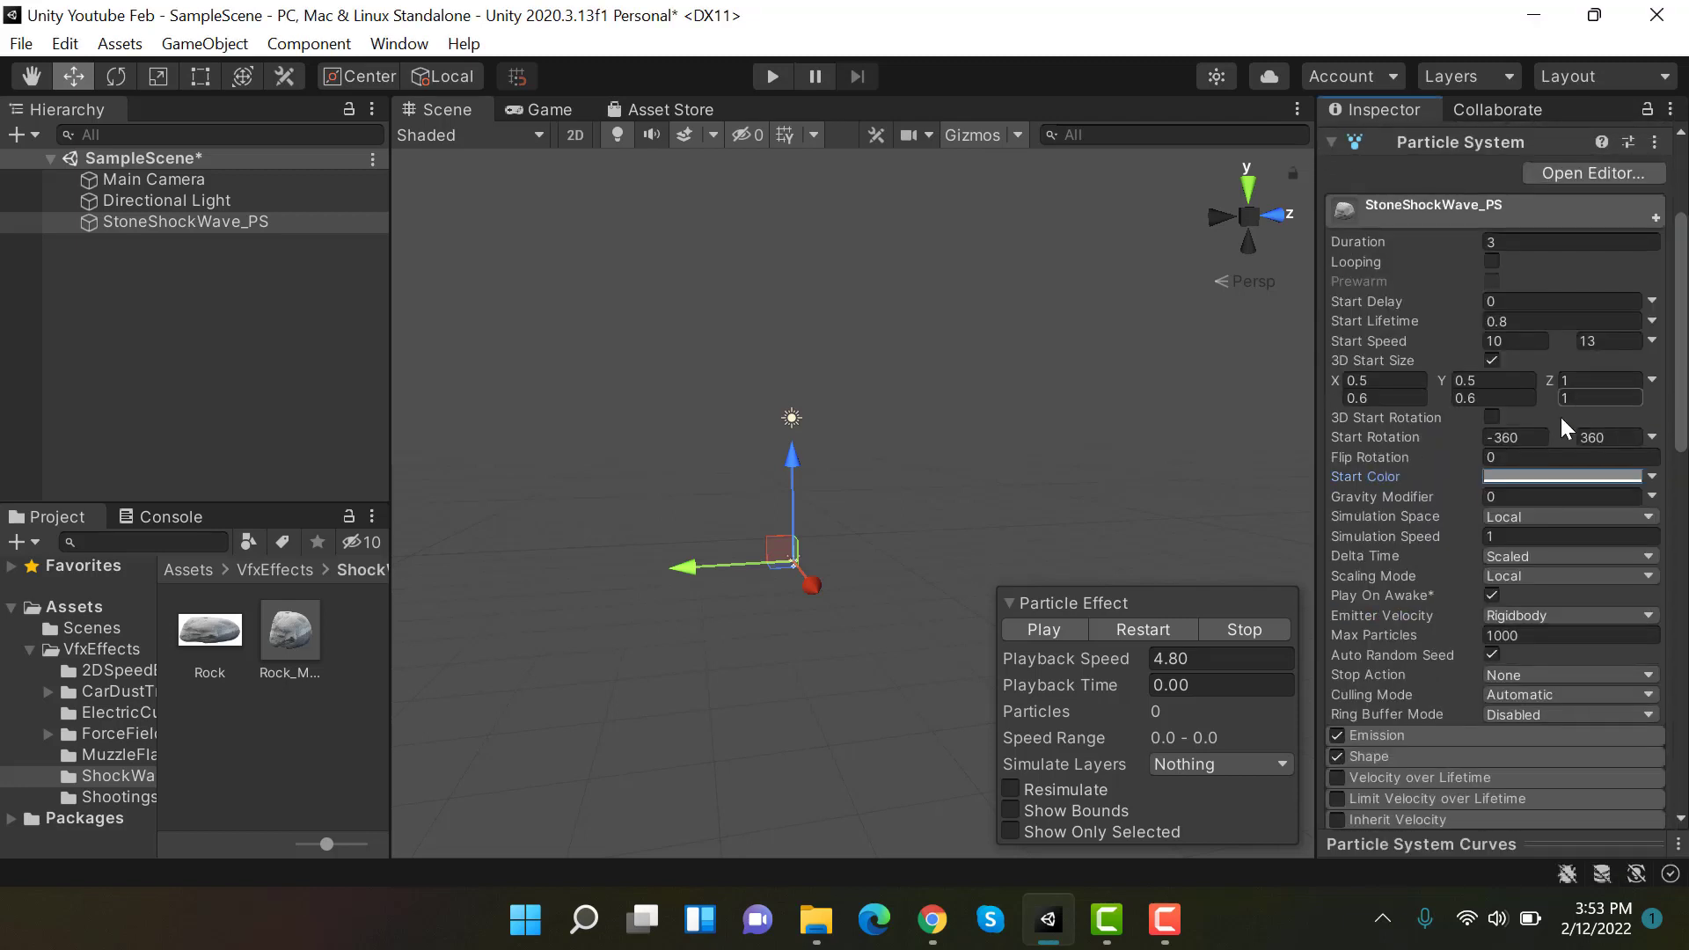
# - Set the gravity modifier to 2 and the emission rate over time to 5
pyautogui.click(1510, 496)
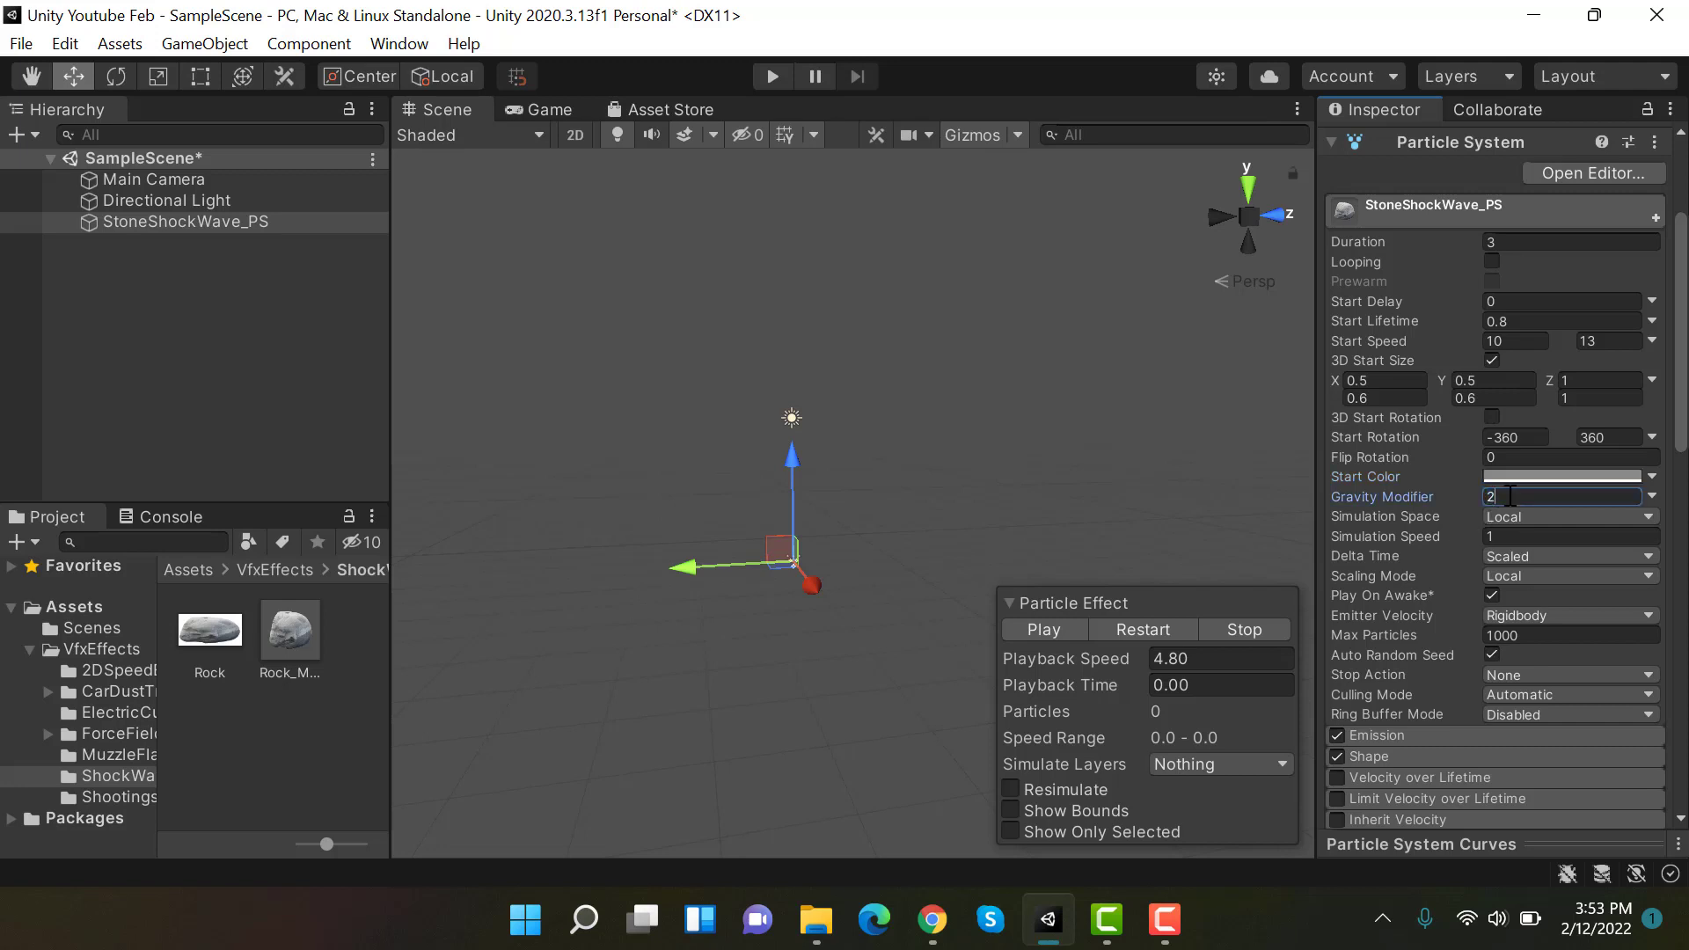
pyautogui.write('2')
pyautogui.click(1459, 737)
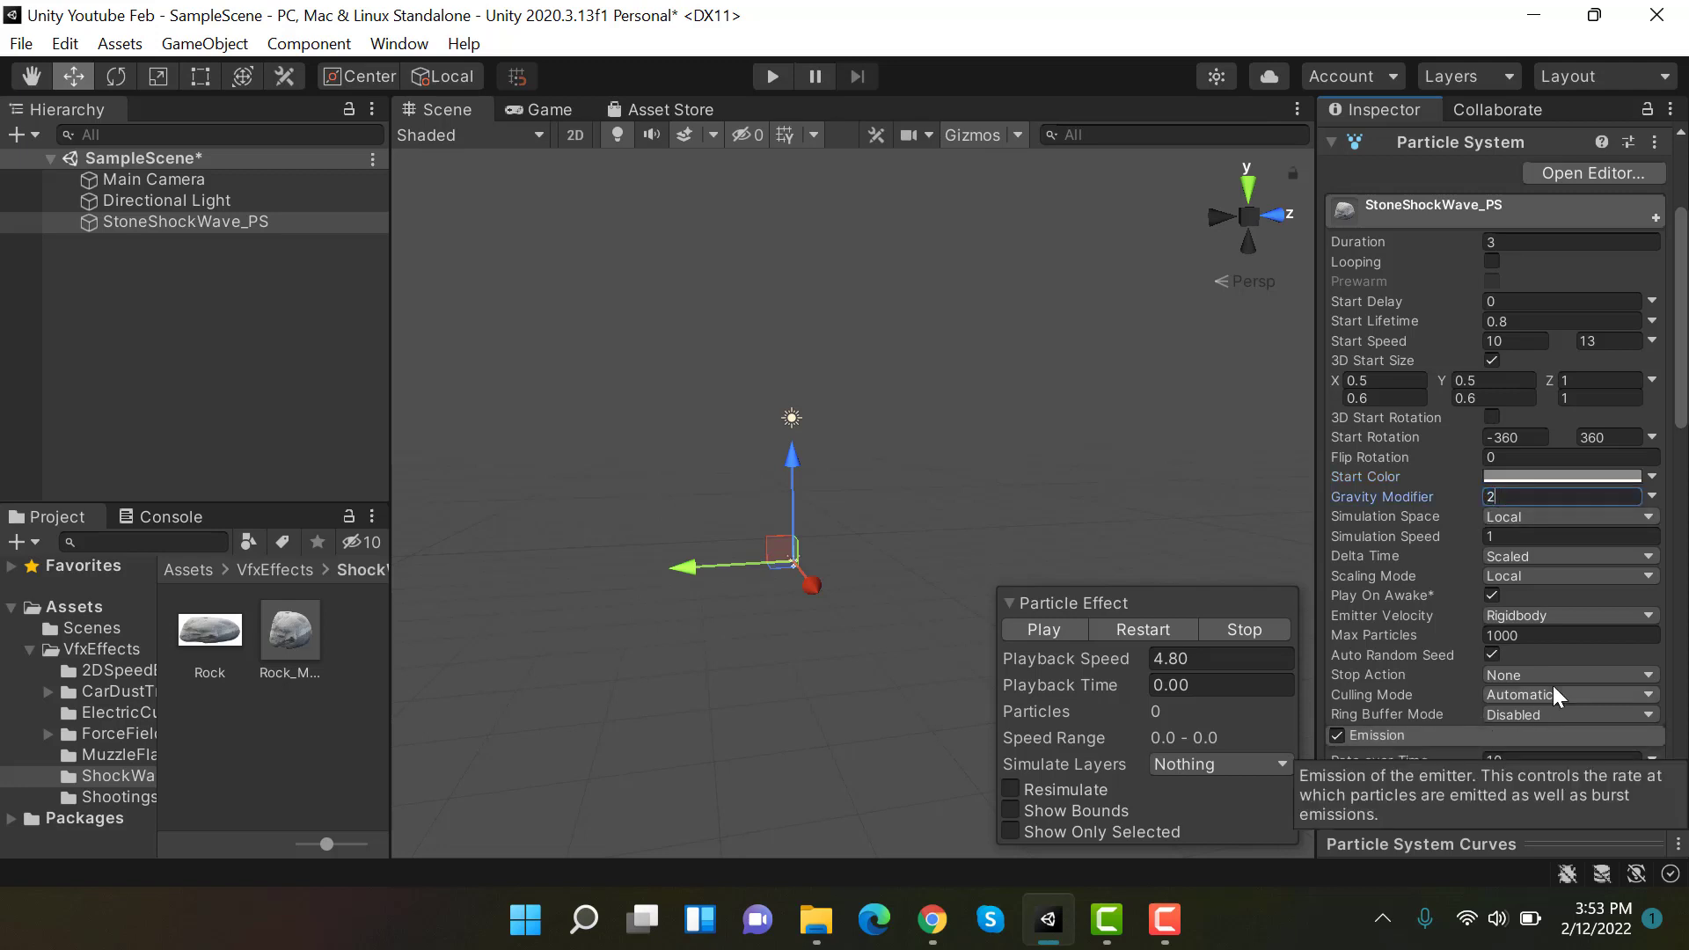
pyautogui.scroll(-4, 1554, 685)
pyautogui.click(1541, 560)
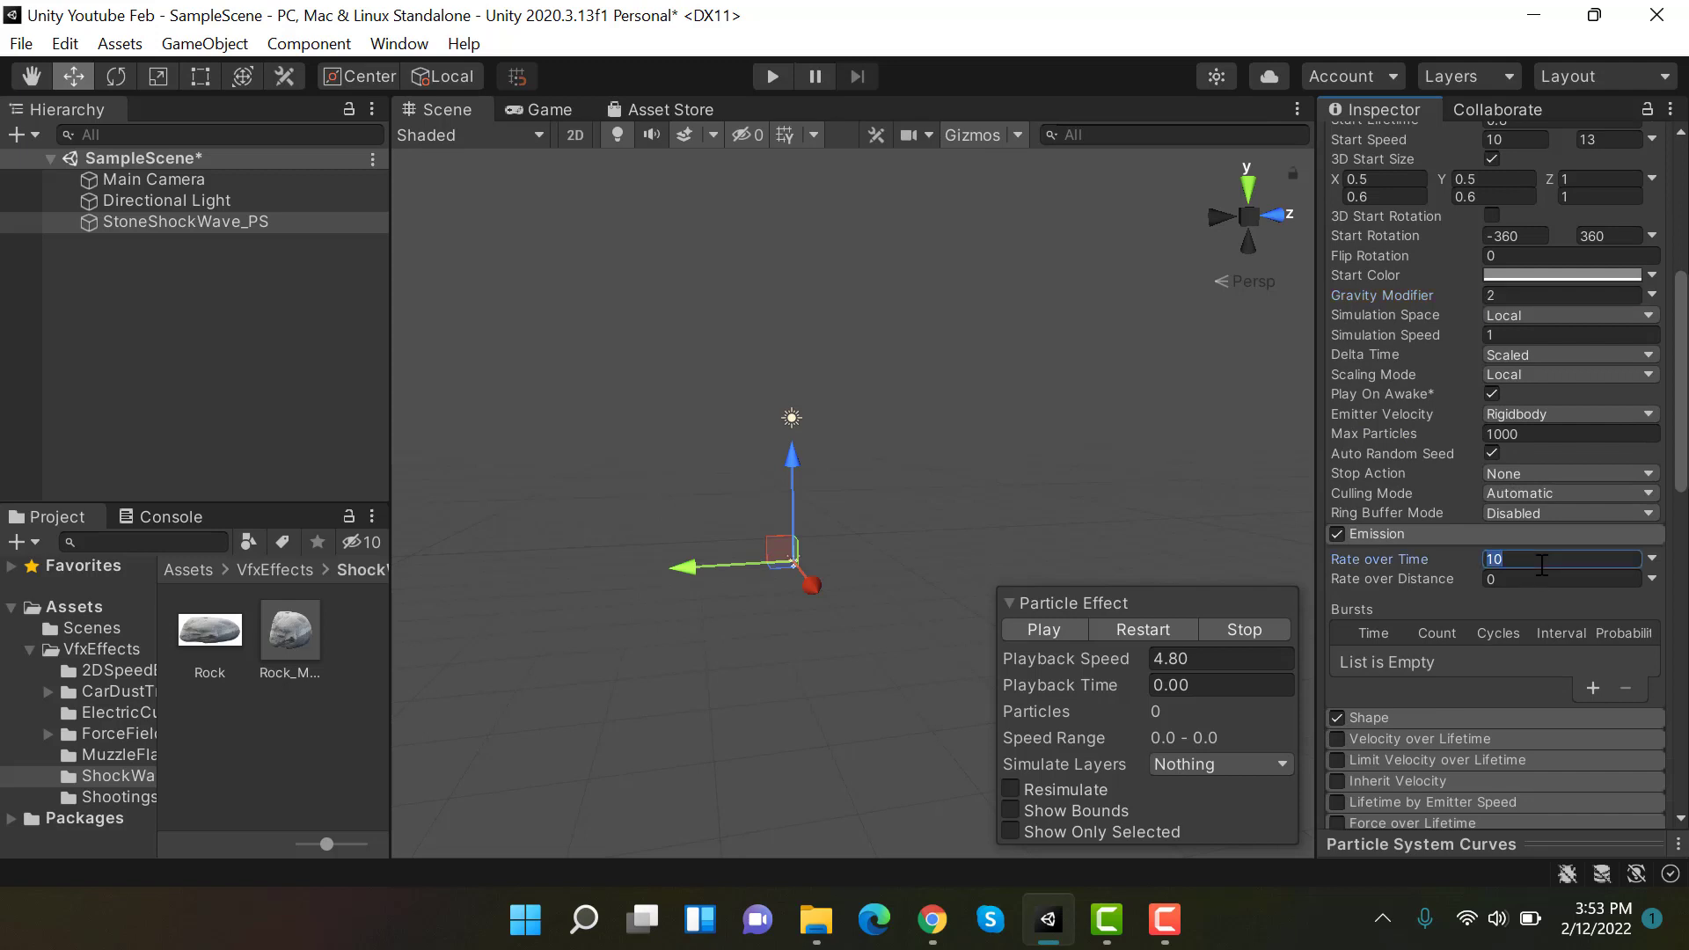
pyautogui.scroll(-6, 1541, 565)
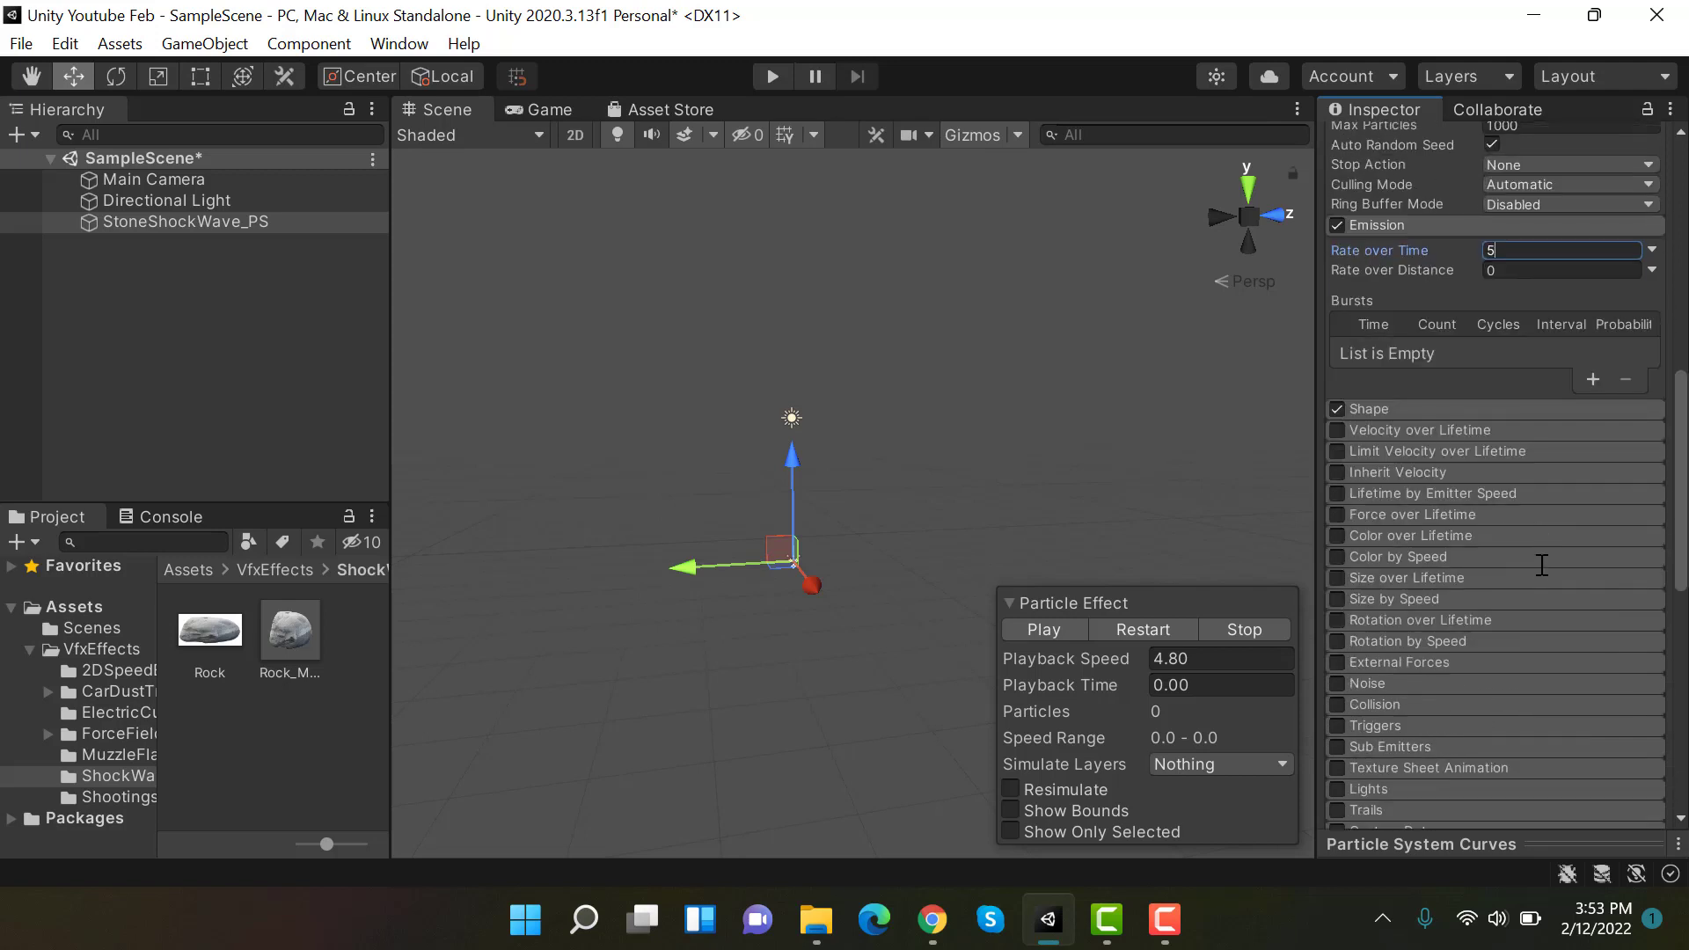
# - Set the Shape module's cone angle to 3 and radius to 0.3
pyautogui.click(1548, 225)
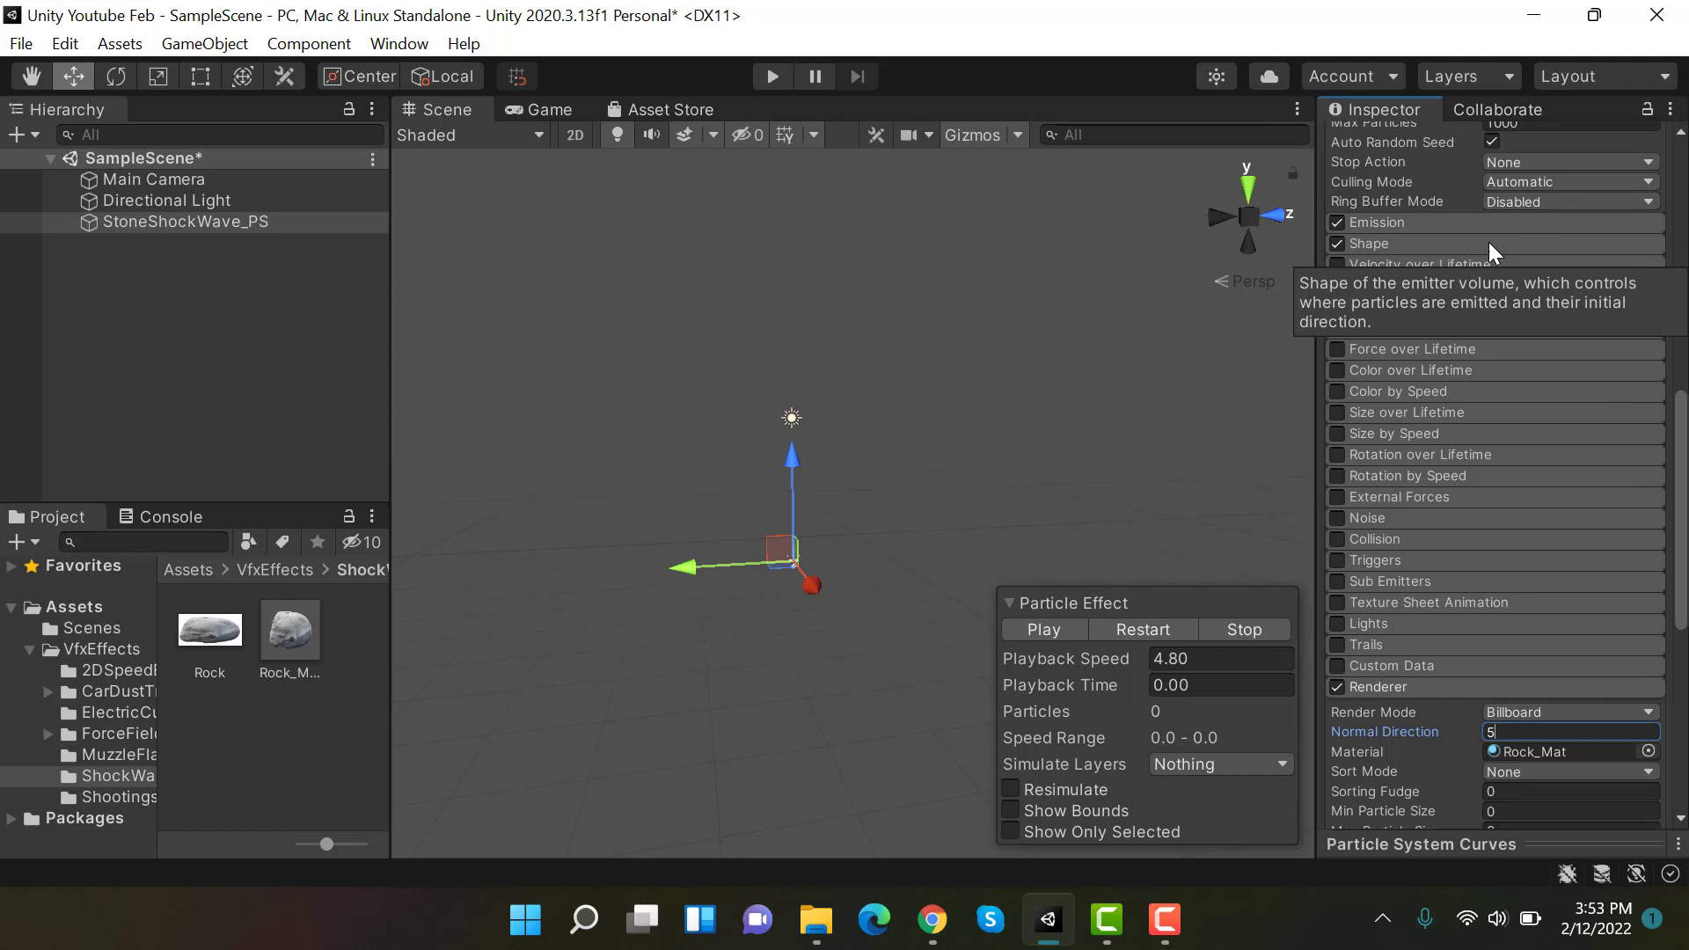
pyautogui.click(1488, 241)
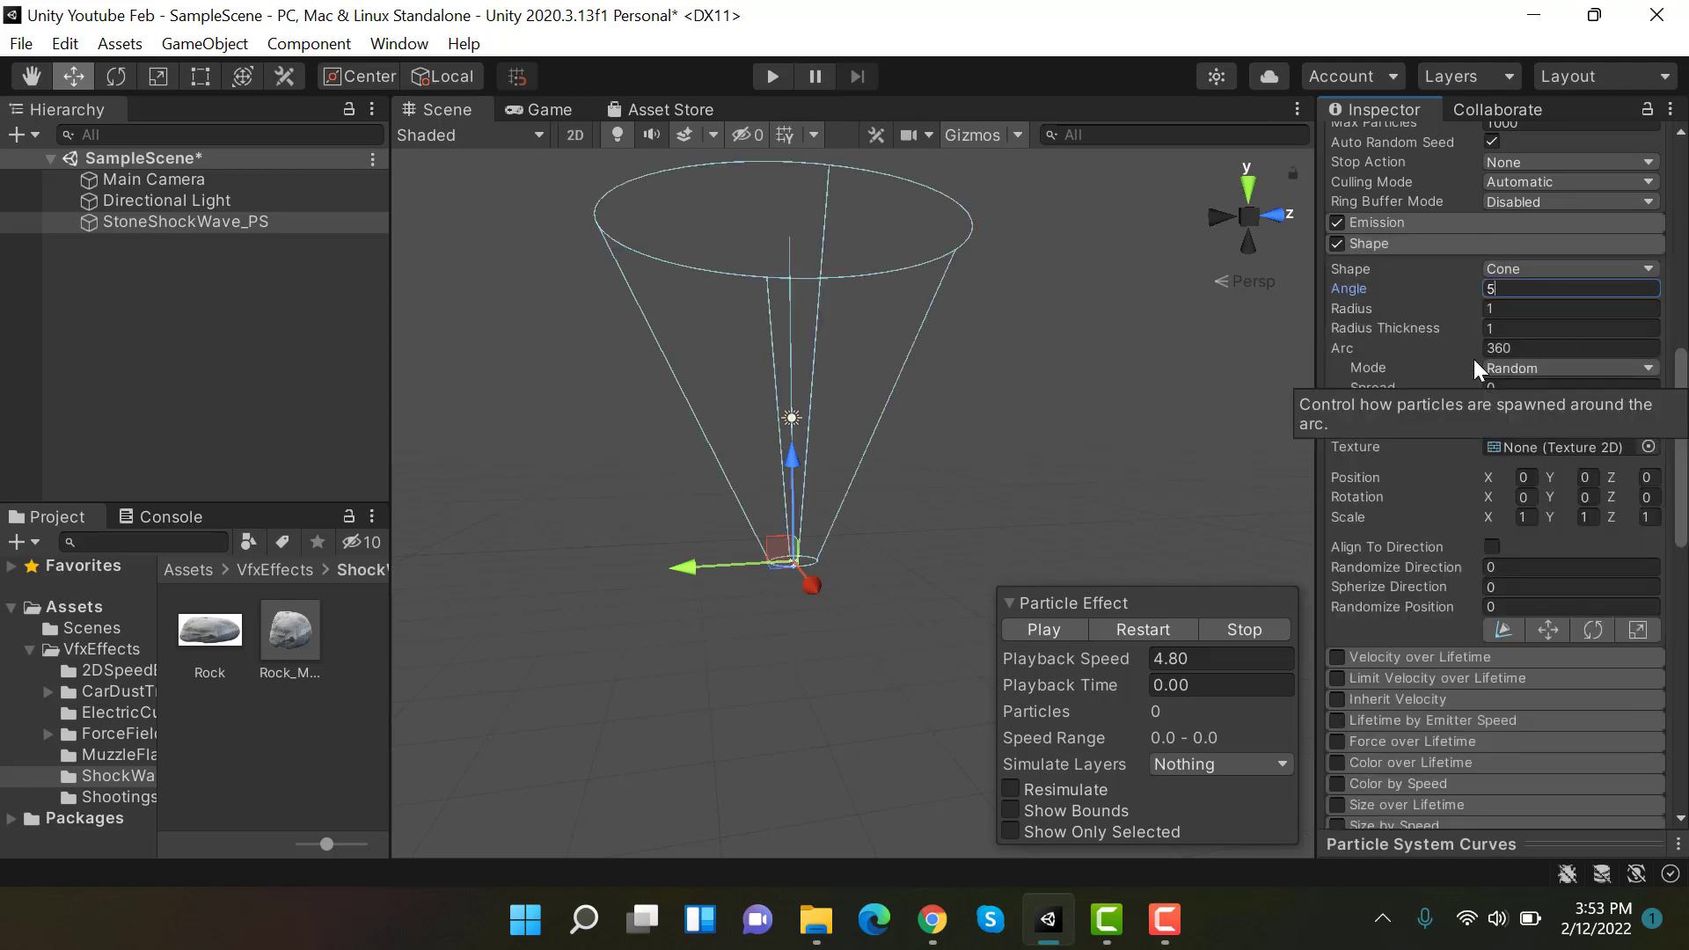
pyautogui.click(1508, 304)
pyautogui.click(1509, 288)
pyautogui.write('3')
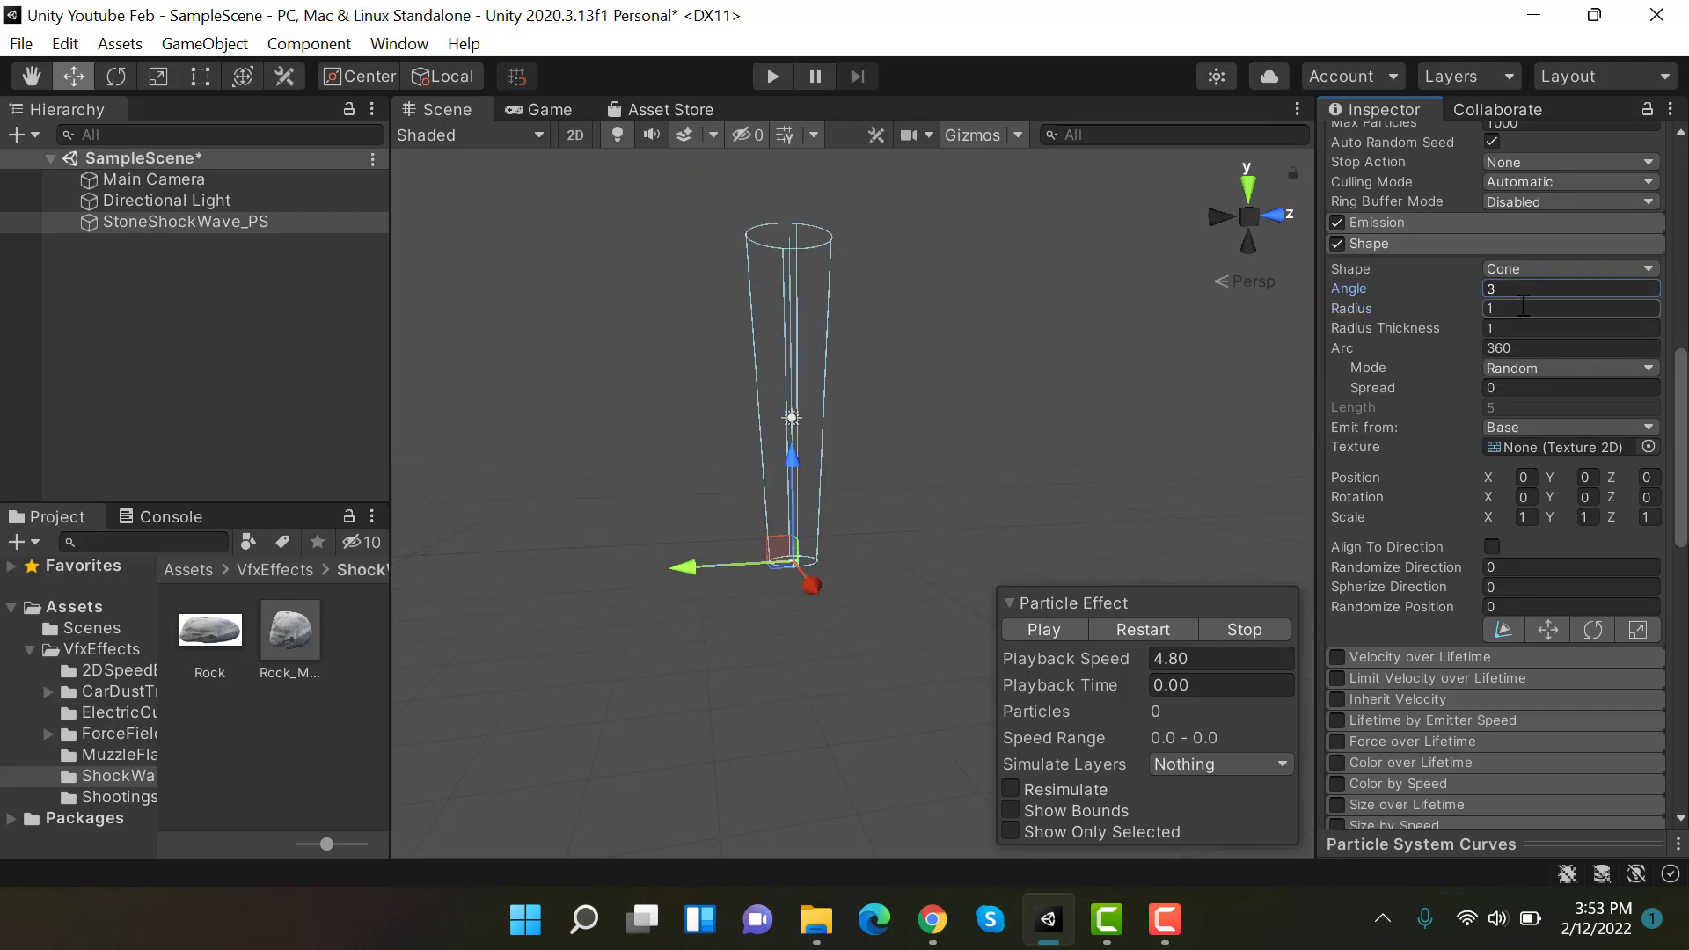
pyautogui.click(1524, 306)
pyautogui.write('0.3')
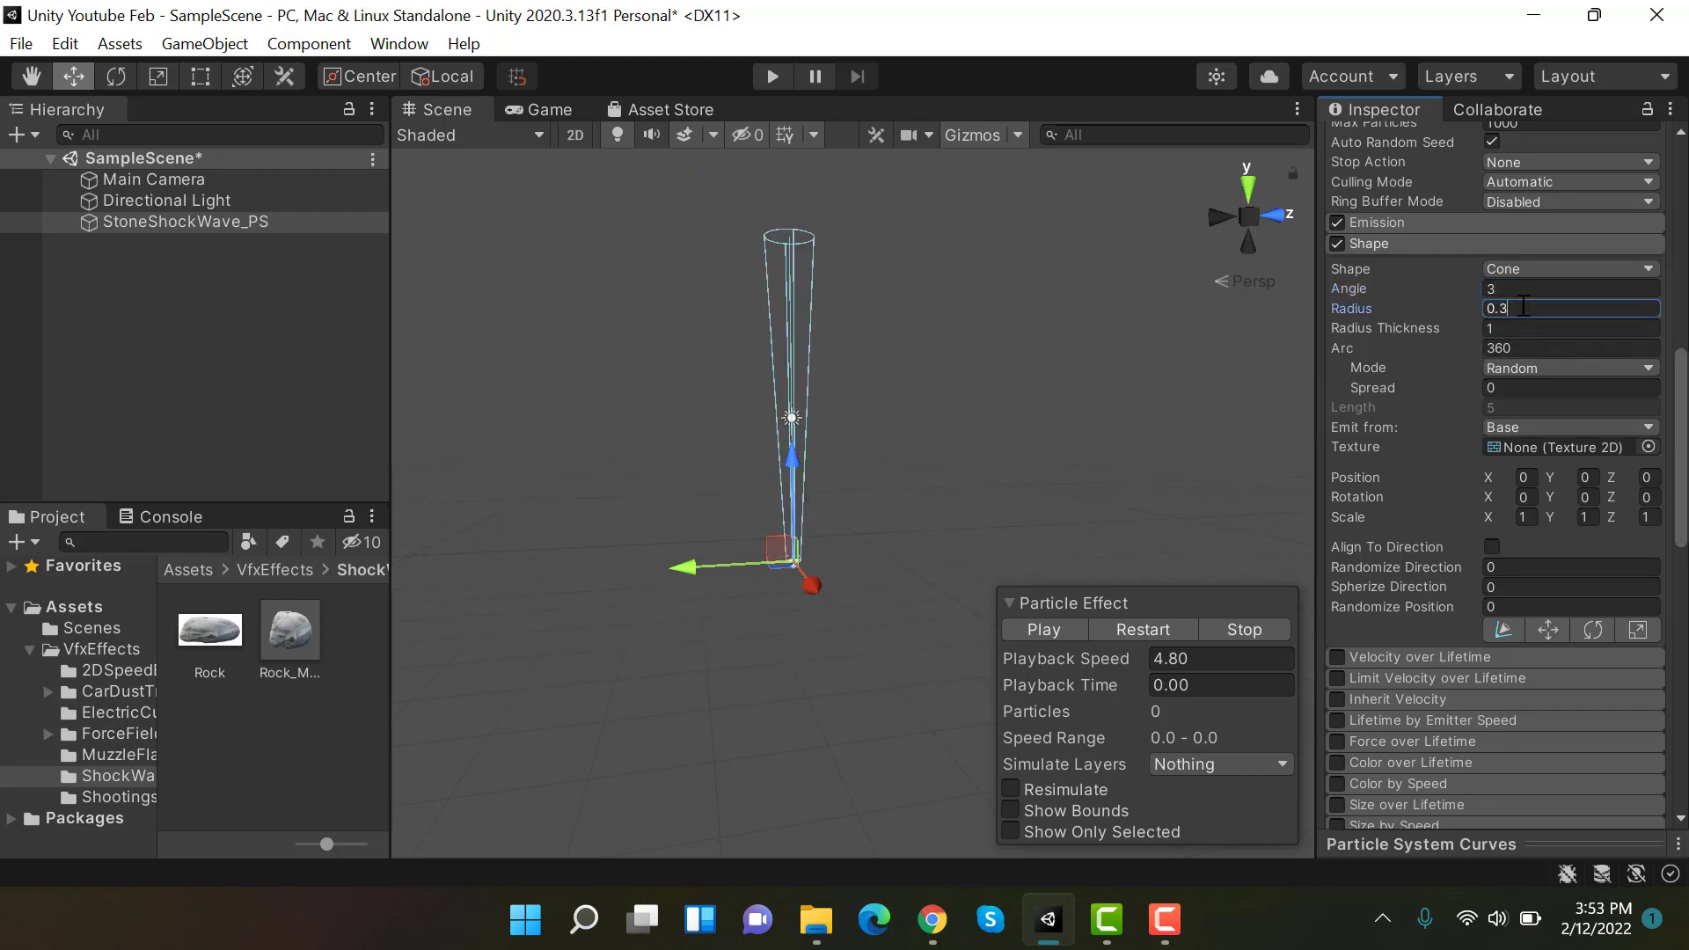
pyautogui.click(1462, 240)
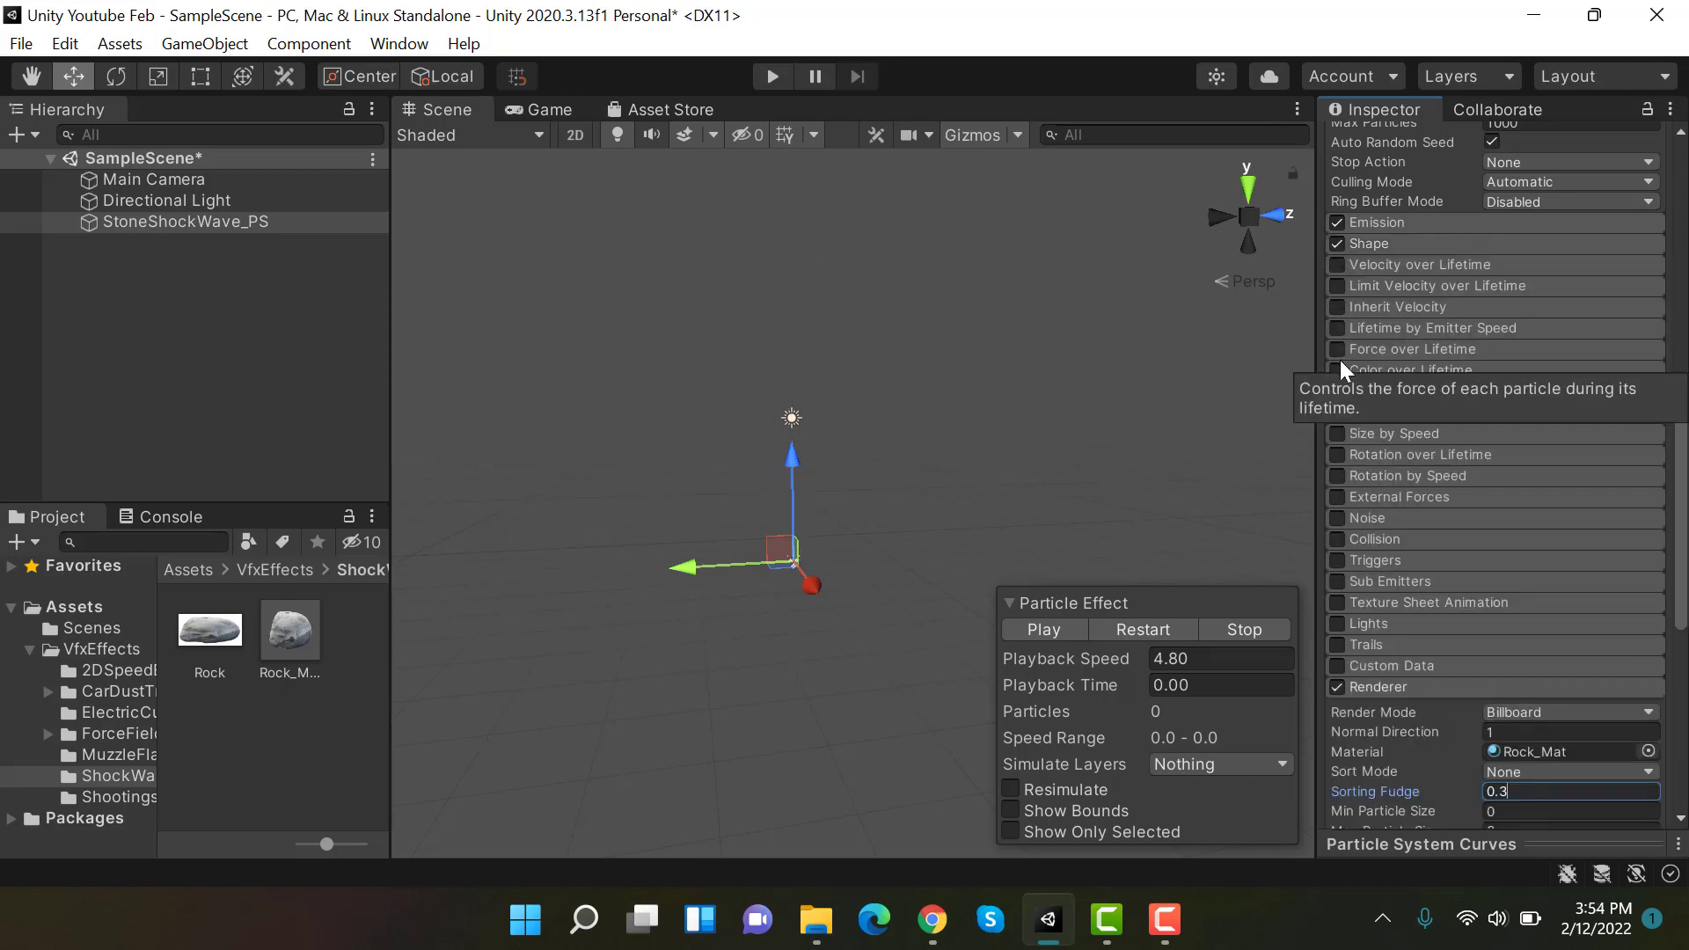
# - Enable Color over Lifetime with a gradient fading to alpha 57 at the end
pyautogui.click(1385, 366)
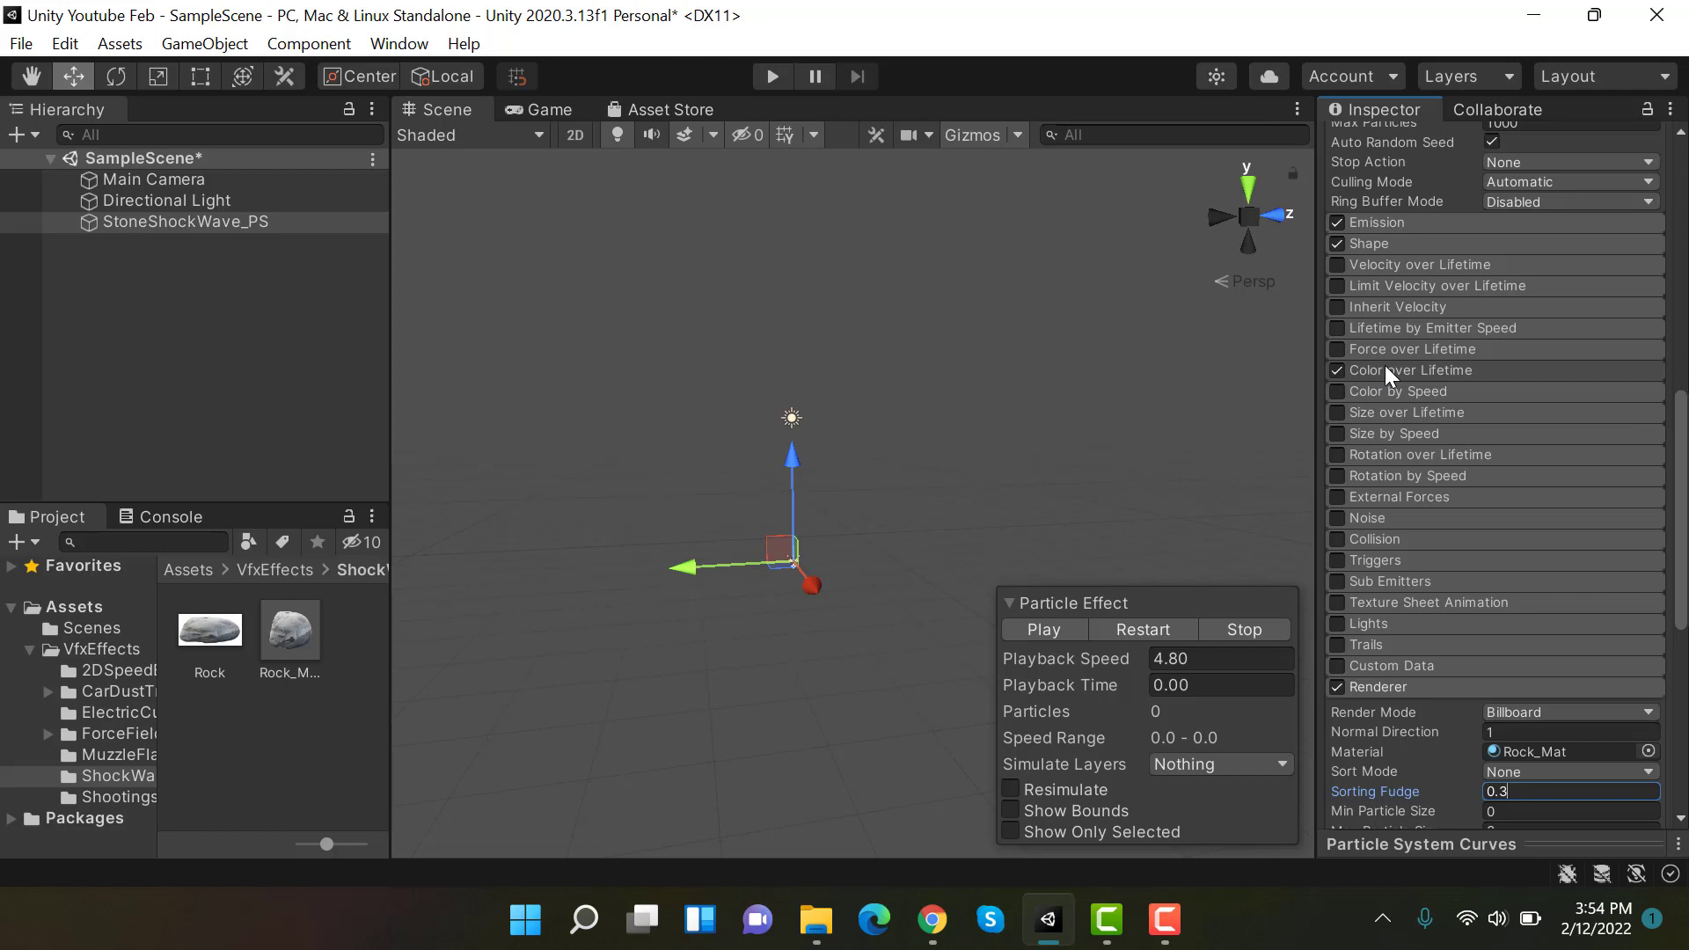
pyautogui.click(1574, 393)
pyautogui.moveTo(1295, 303); pyautogui.dragTo(1223, 314)
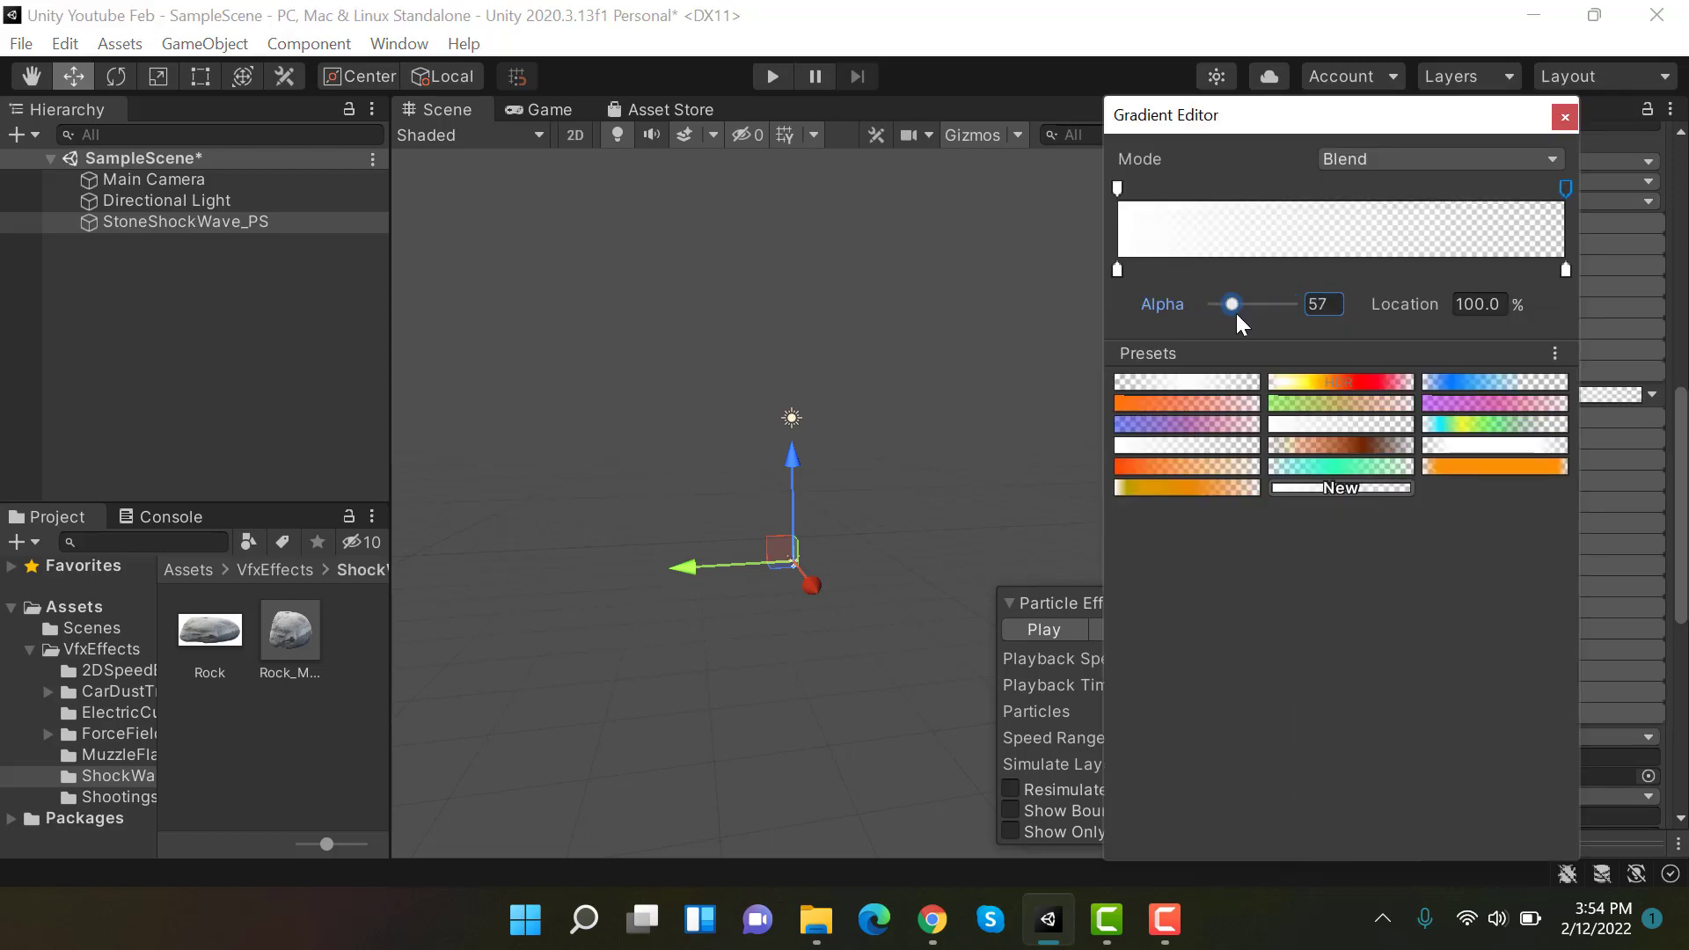
pyautogui.click(1566, 117)
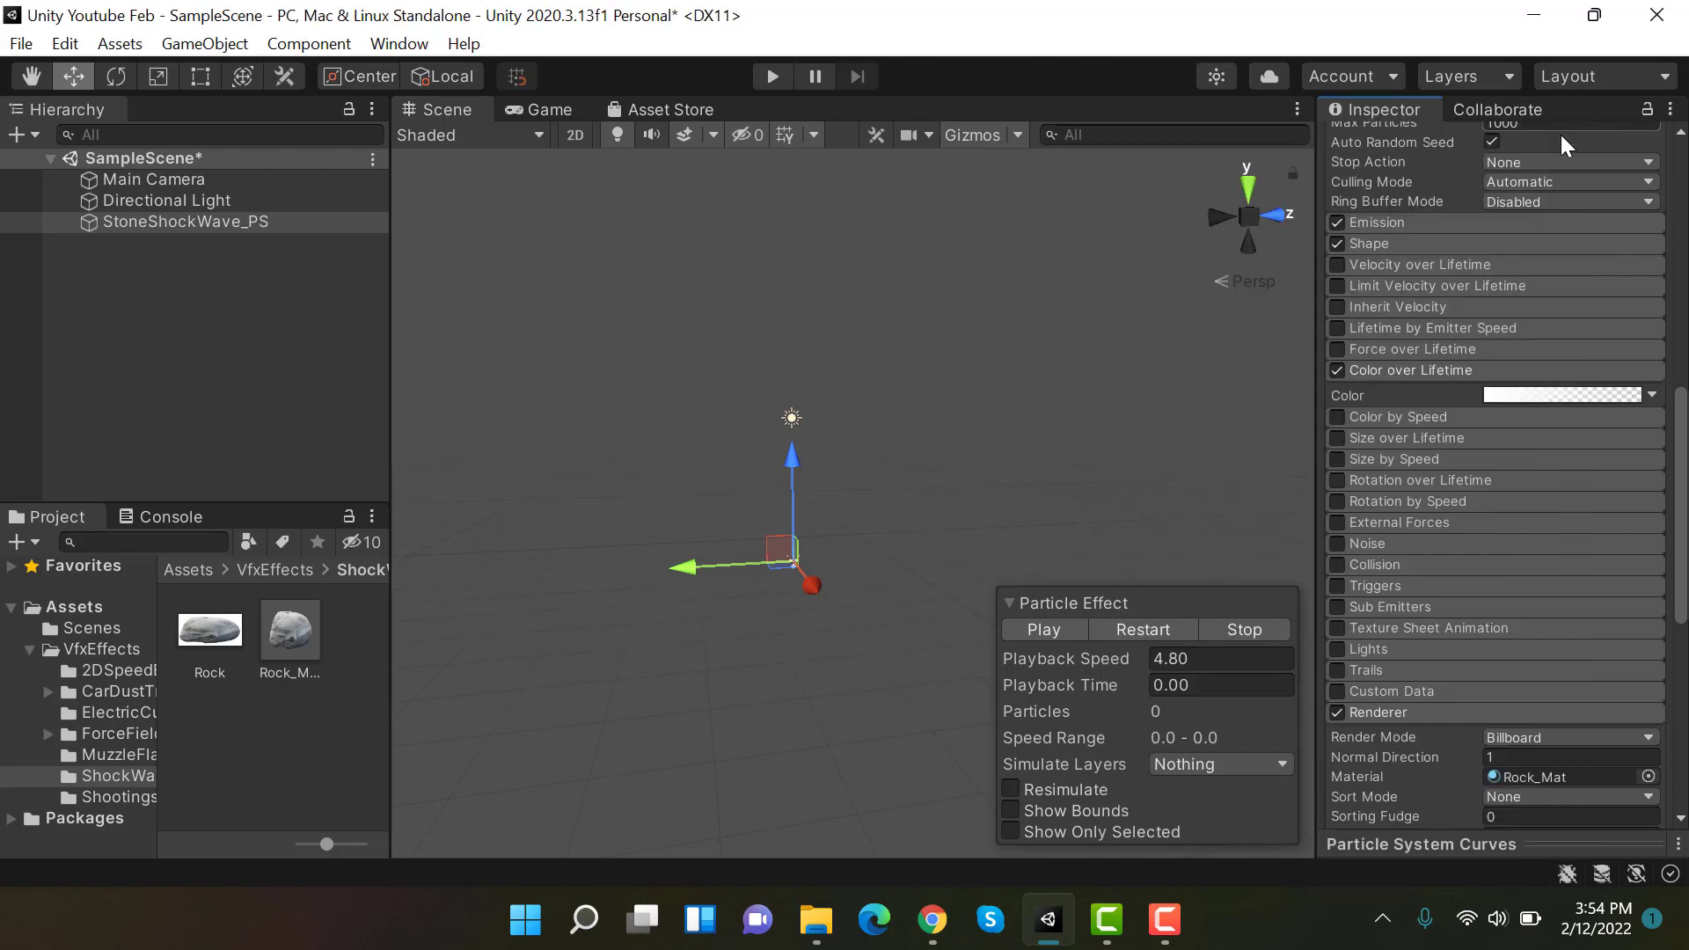
pyautogui.click(1379, 369)
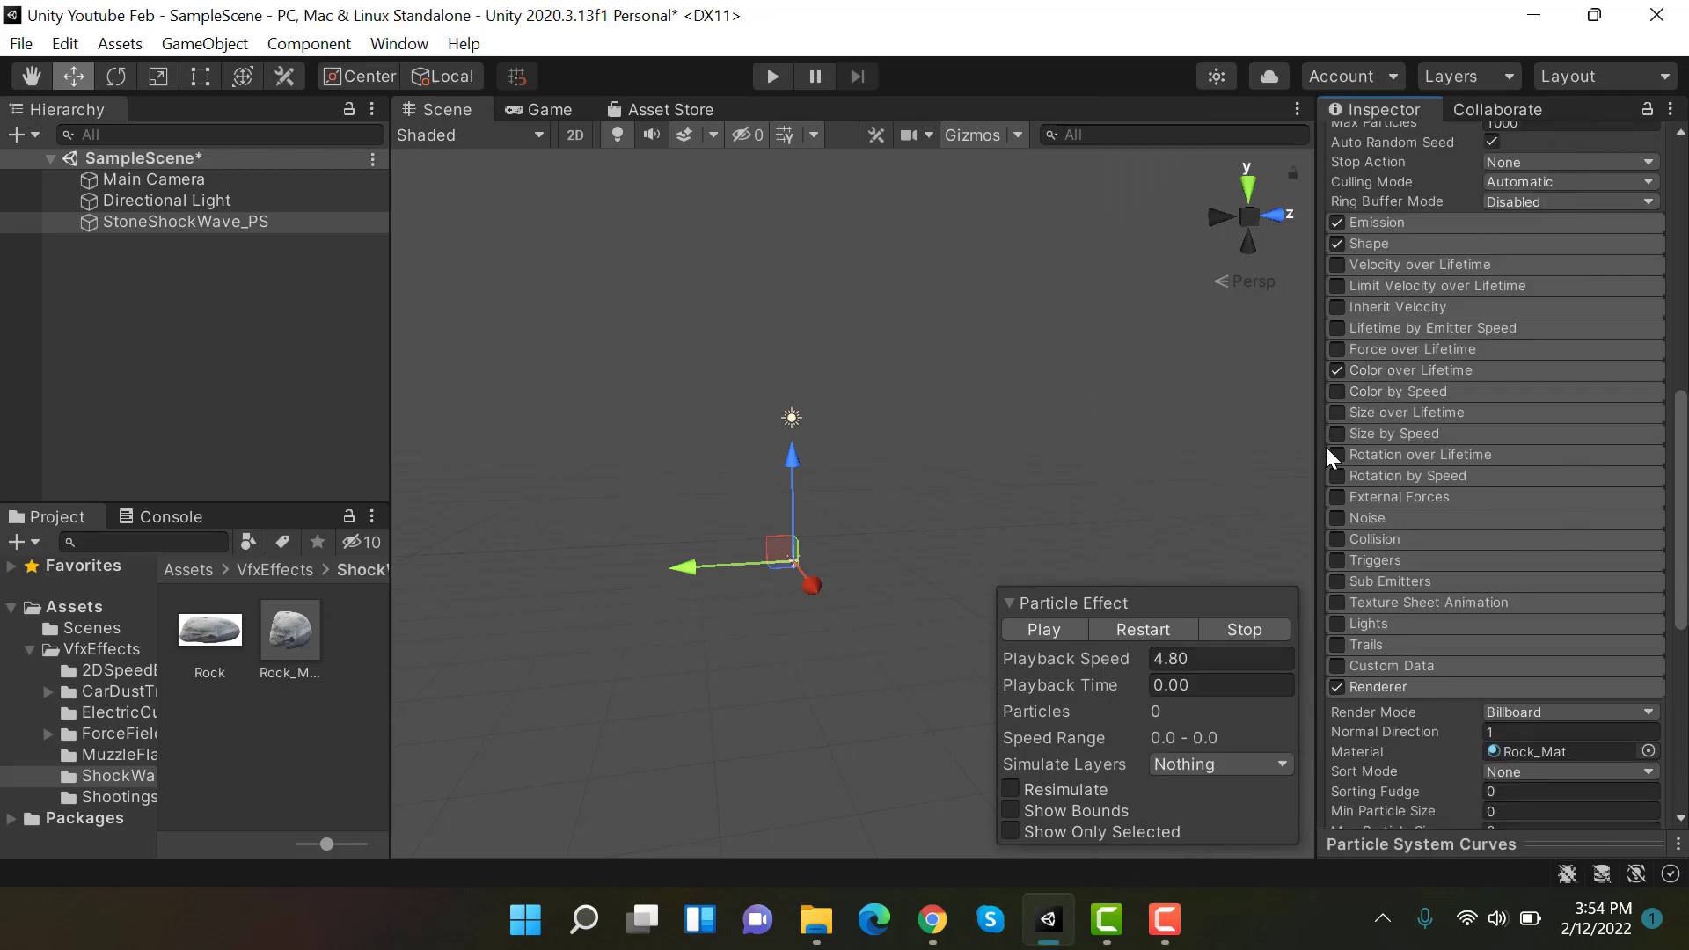
# - Enable Size over Lifetime with a curve rising from 0 to 1 mid-life, then back to 0
pyautogui.click(1336, 413)
pyautogui.click(1398, 414)
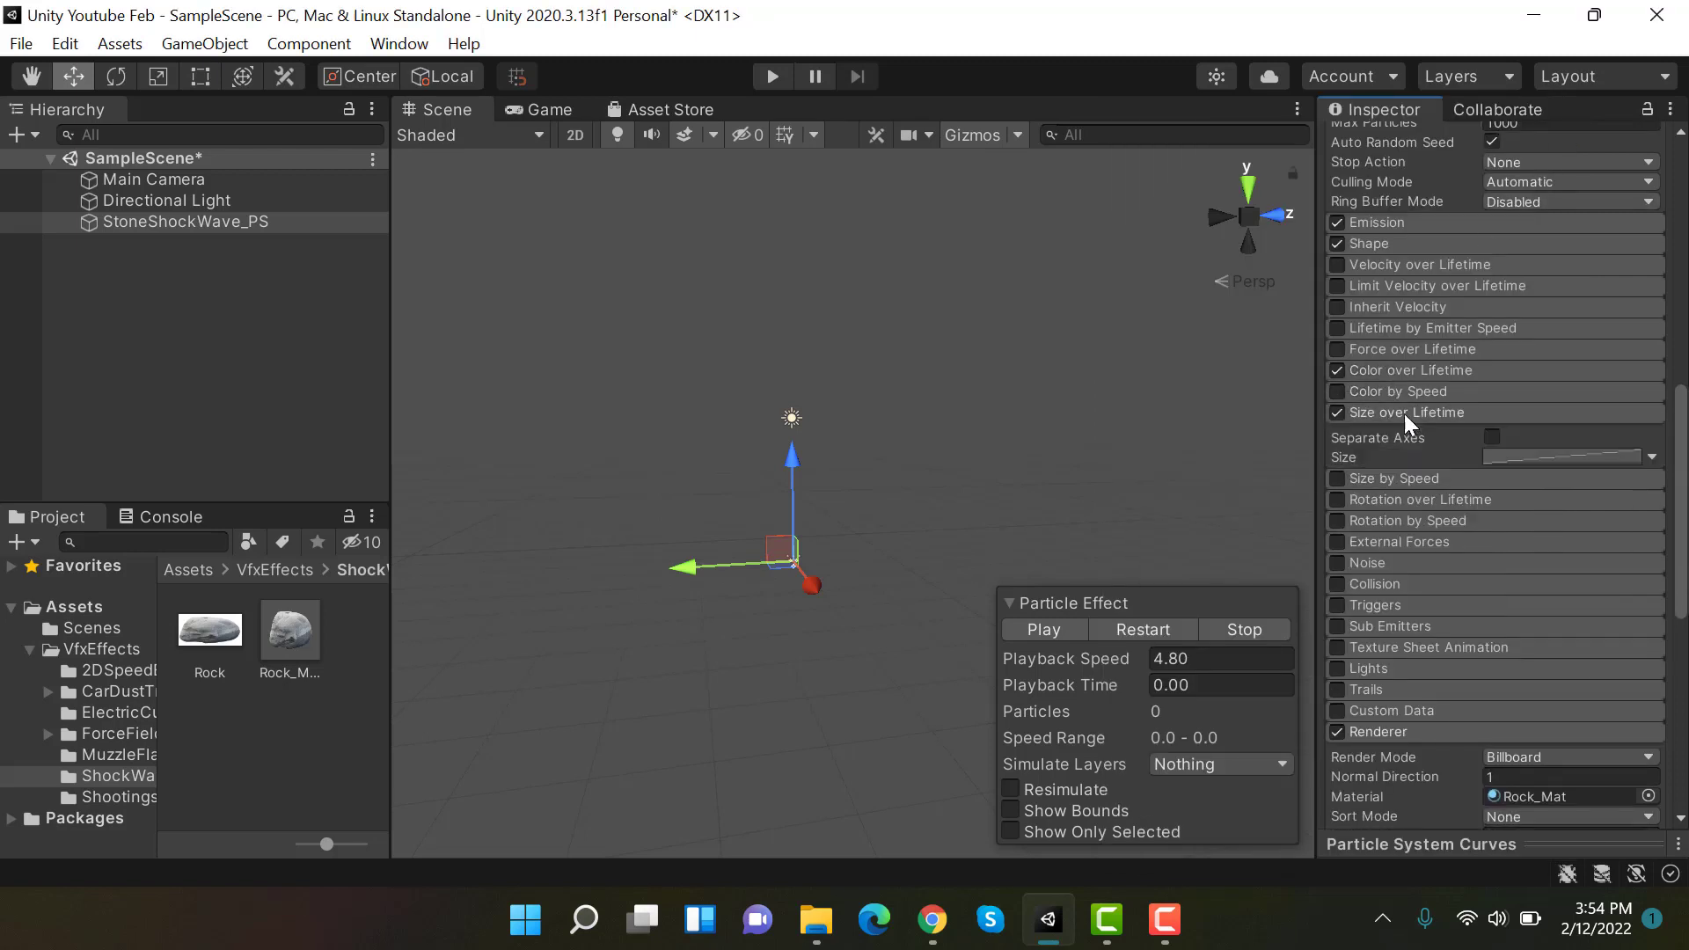
pyautogui.click(1580, 455)
pyautogui.click(1540, 844)
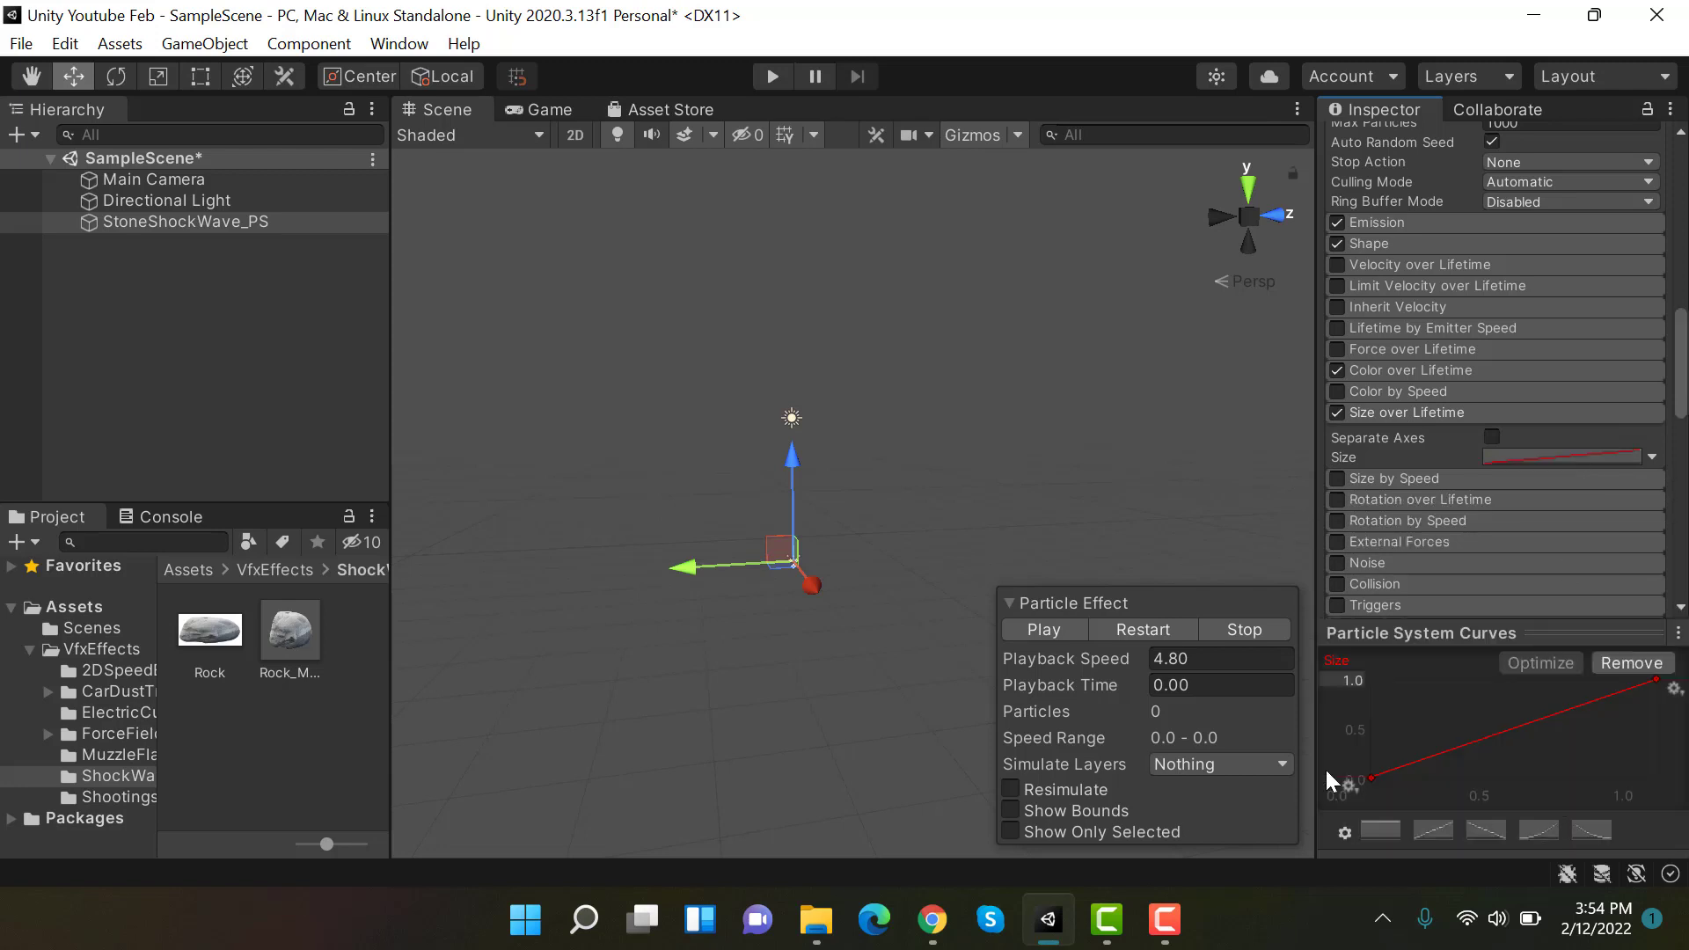
pyautogui.moveTo(1270, 759); pyautogui.dragTo(1058, 731)
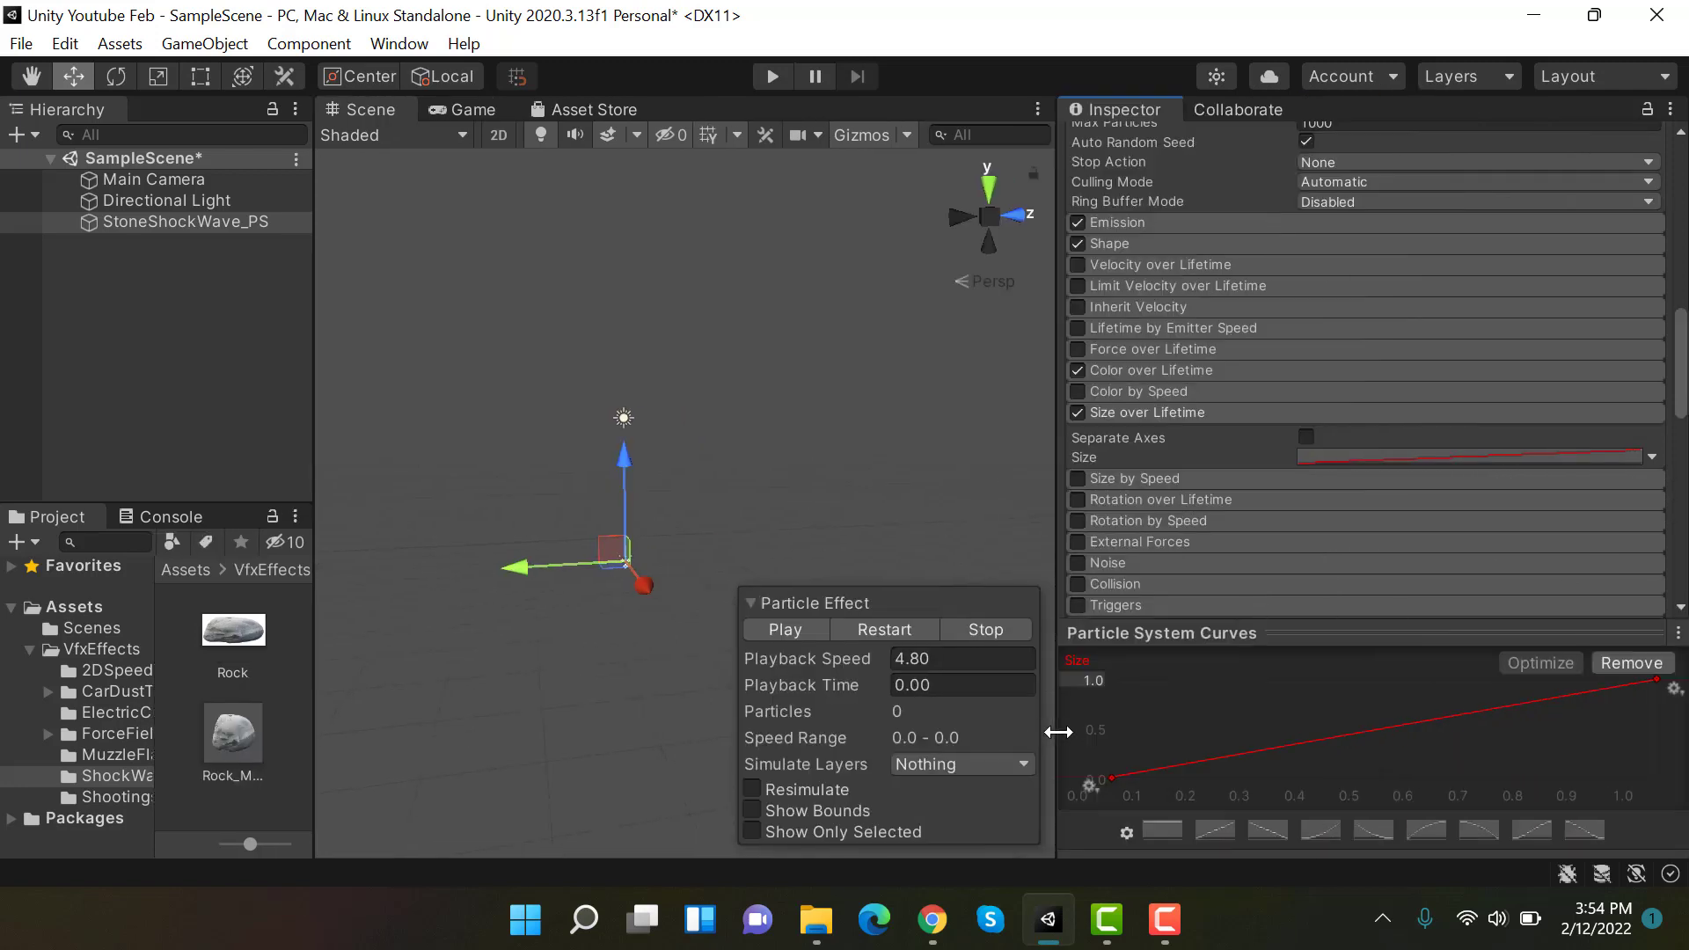
pyautogui.click(1426, 830)
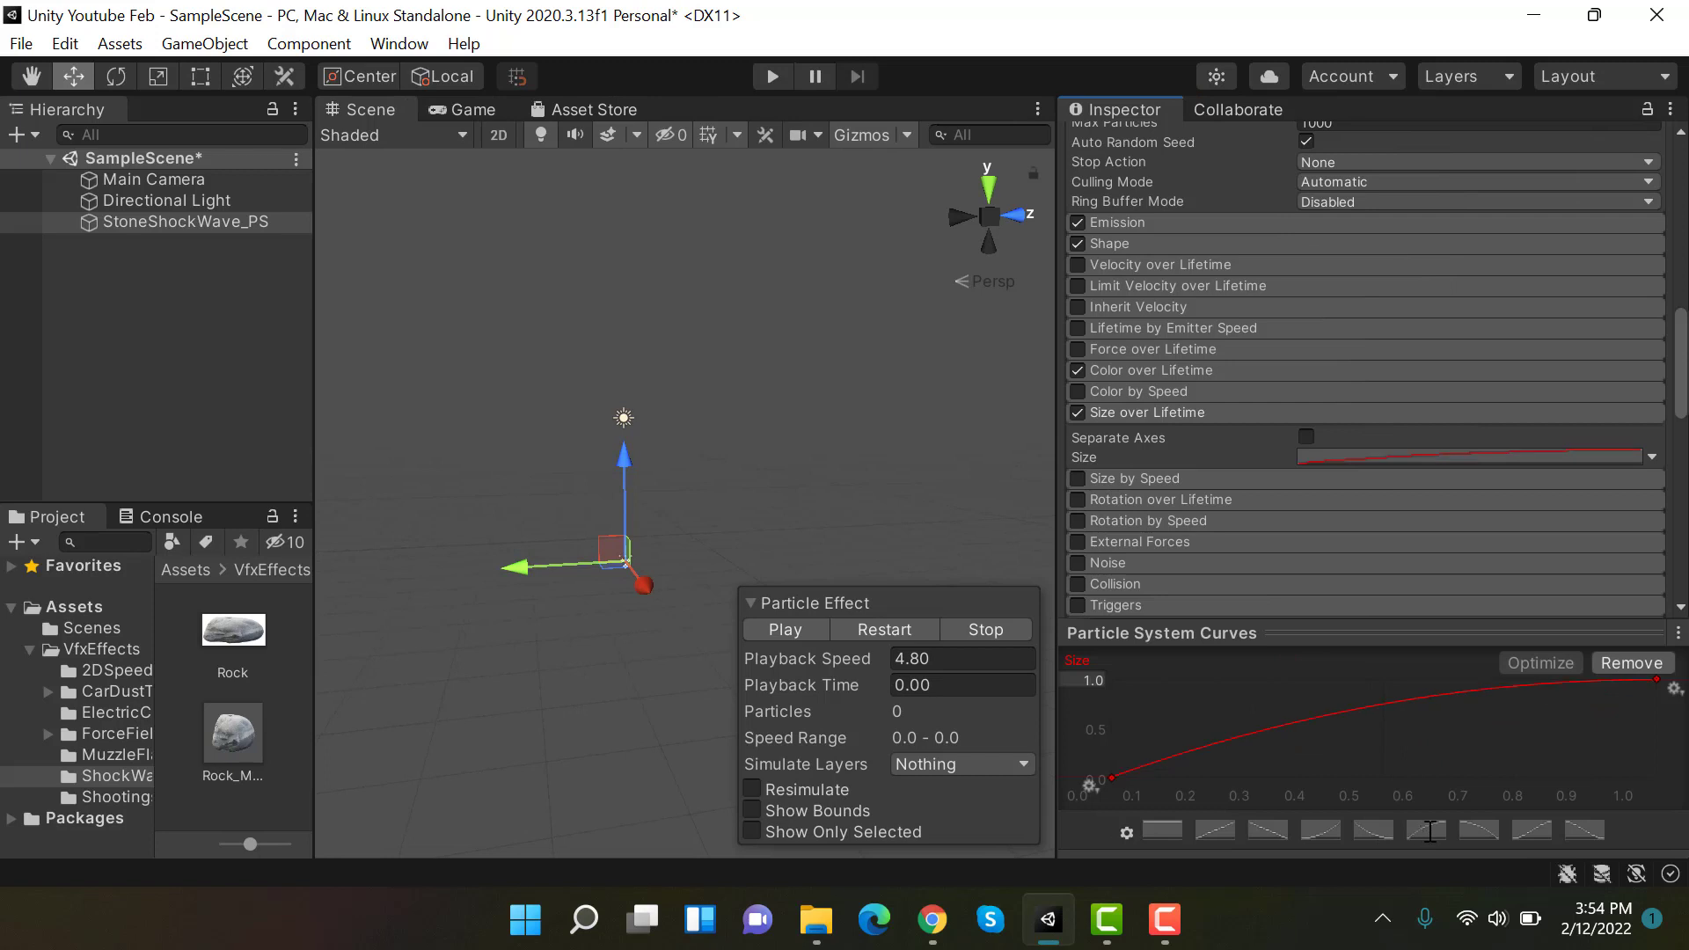
pyautogui.rightClick(1401, 701)
pyautogui.click(1443, 722)
pyautogui.moveTo(1405, 697); pyautogui.dragTo(1425, 630)
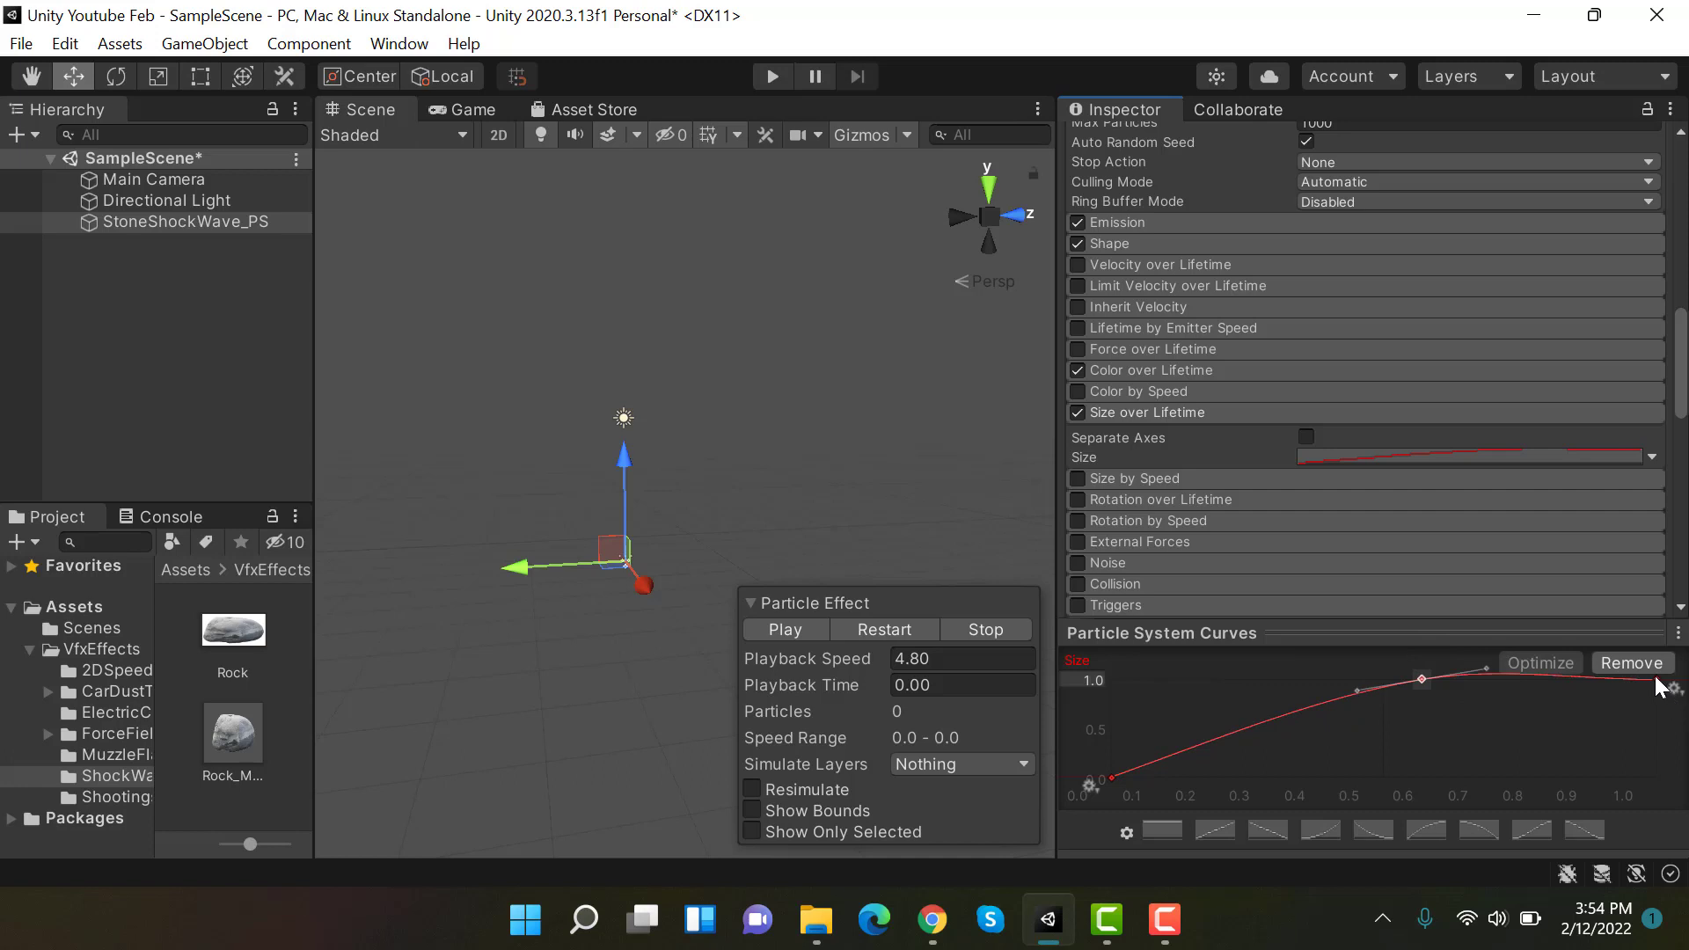
pyautogui.moveTo(1657, 681); pyautogui.dragTo(1656, 778)
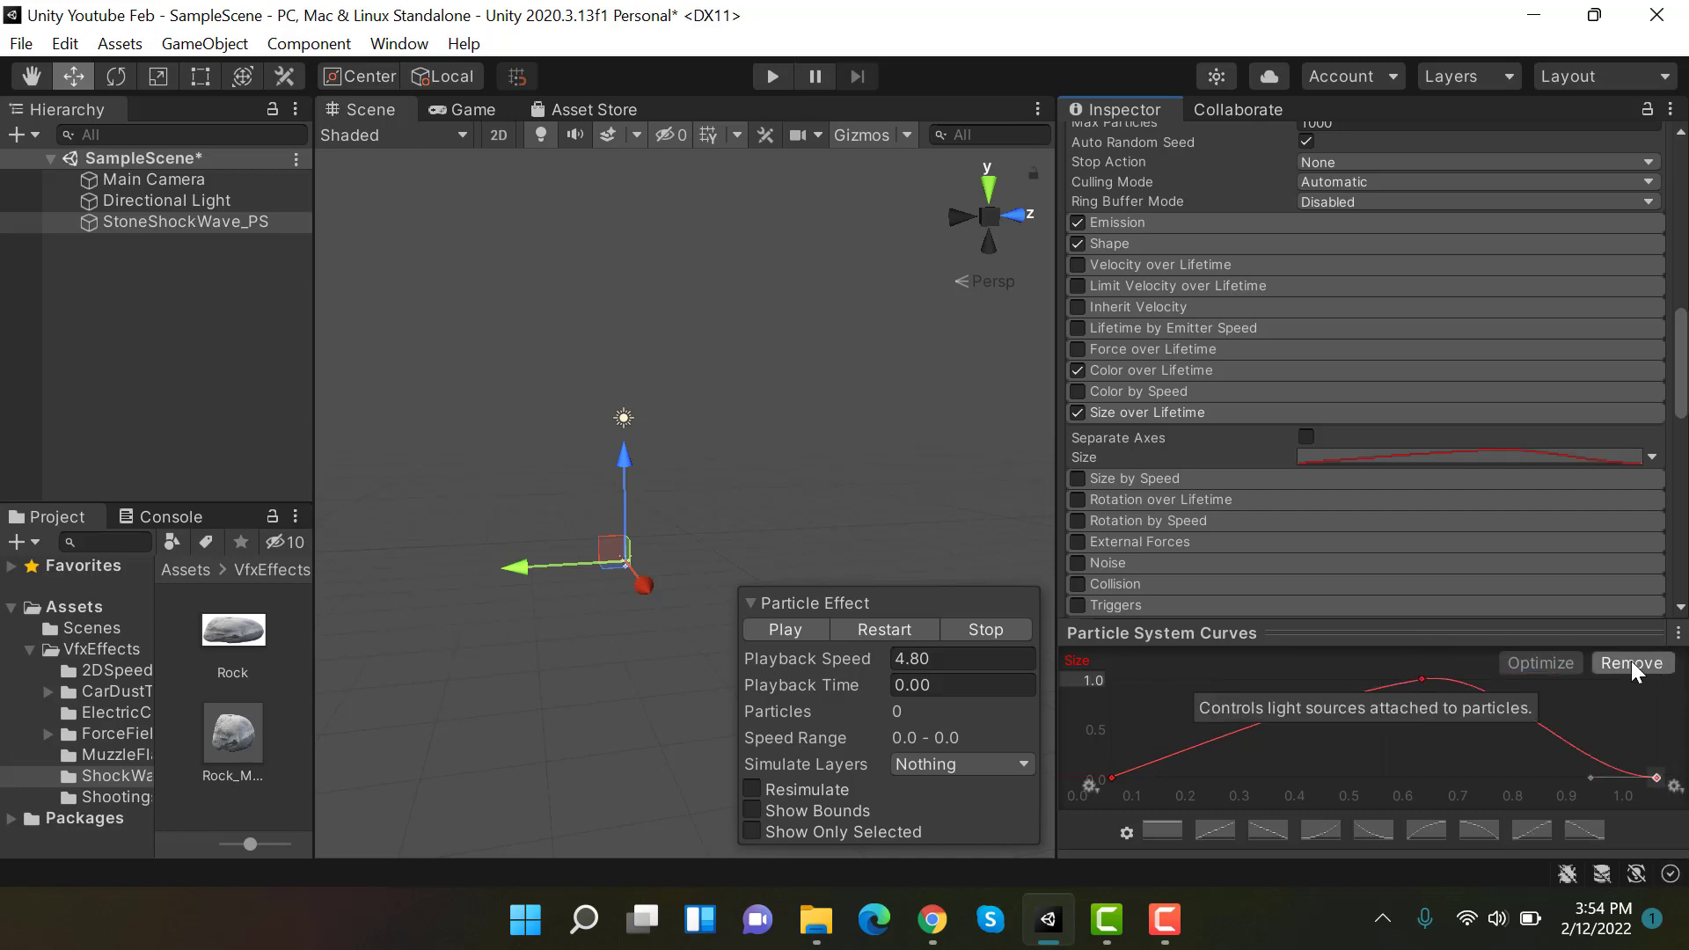
# - Enable Rotation over Lifetime with angular velocity random between -180 and 180
pyautogui.click(1496, 633)
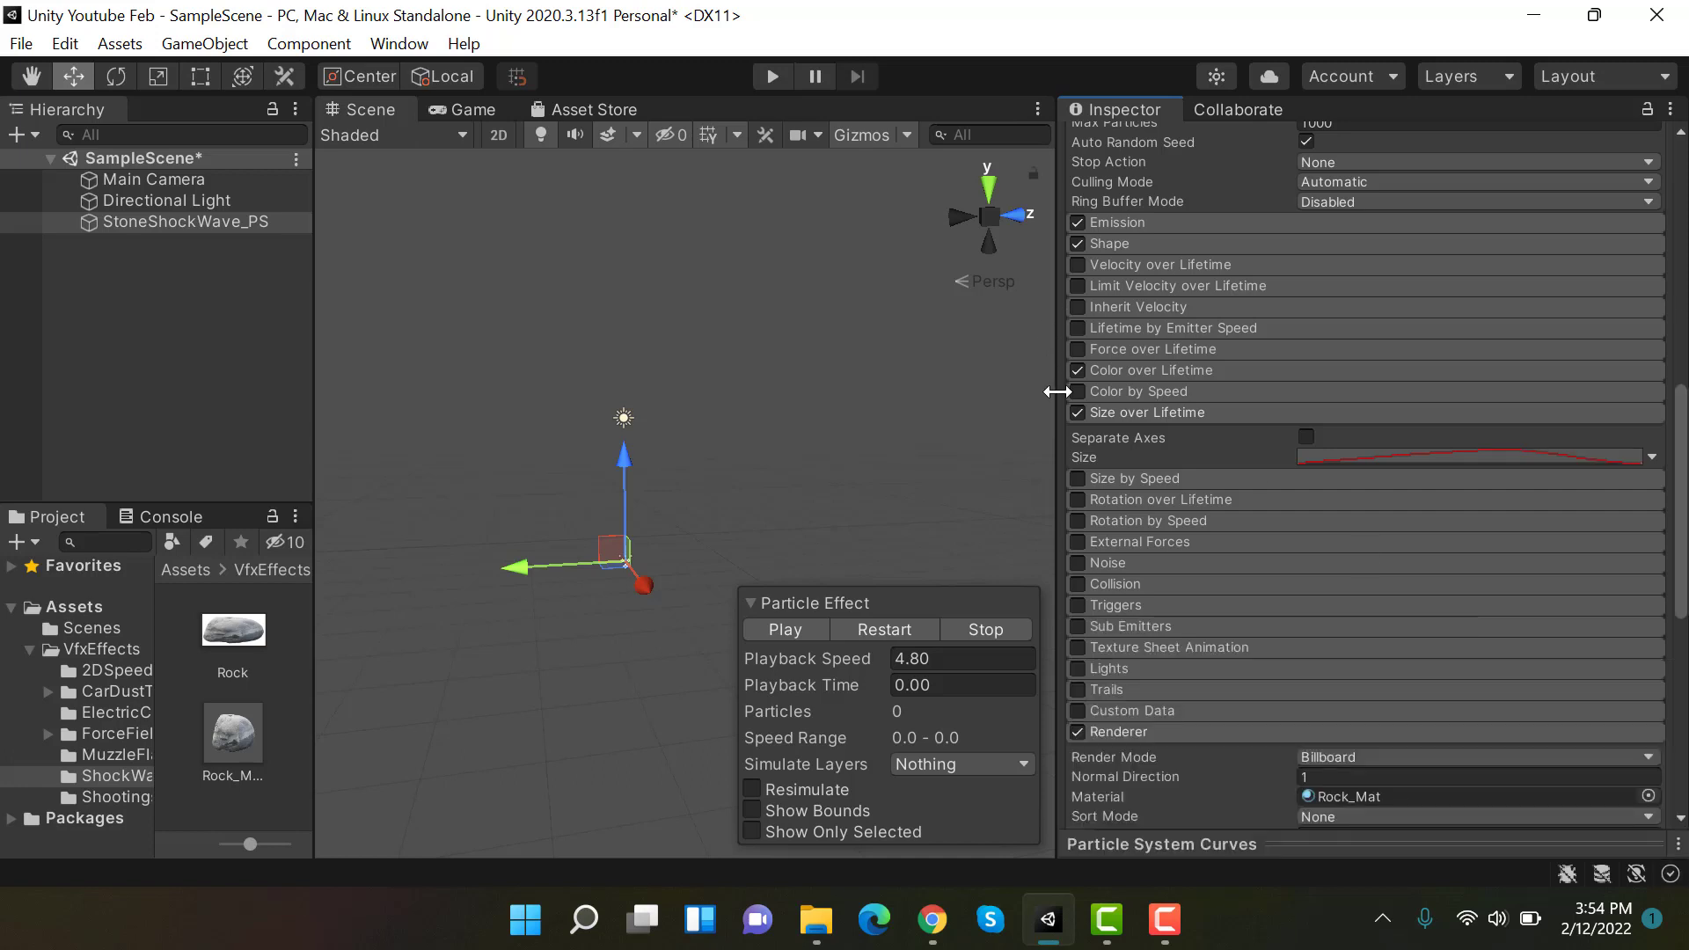
pyautogui.click(1079, 502)
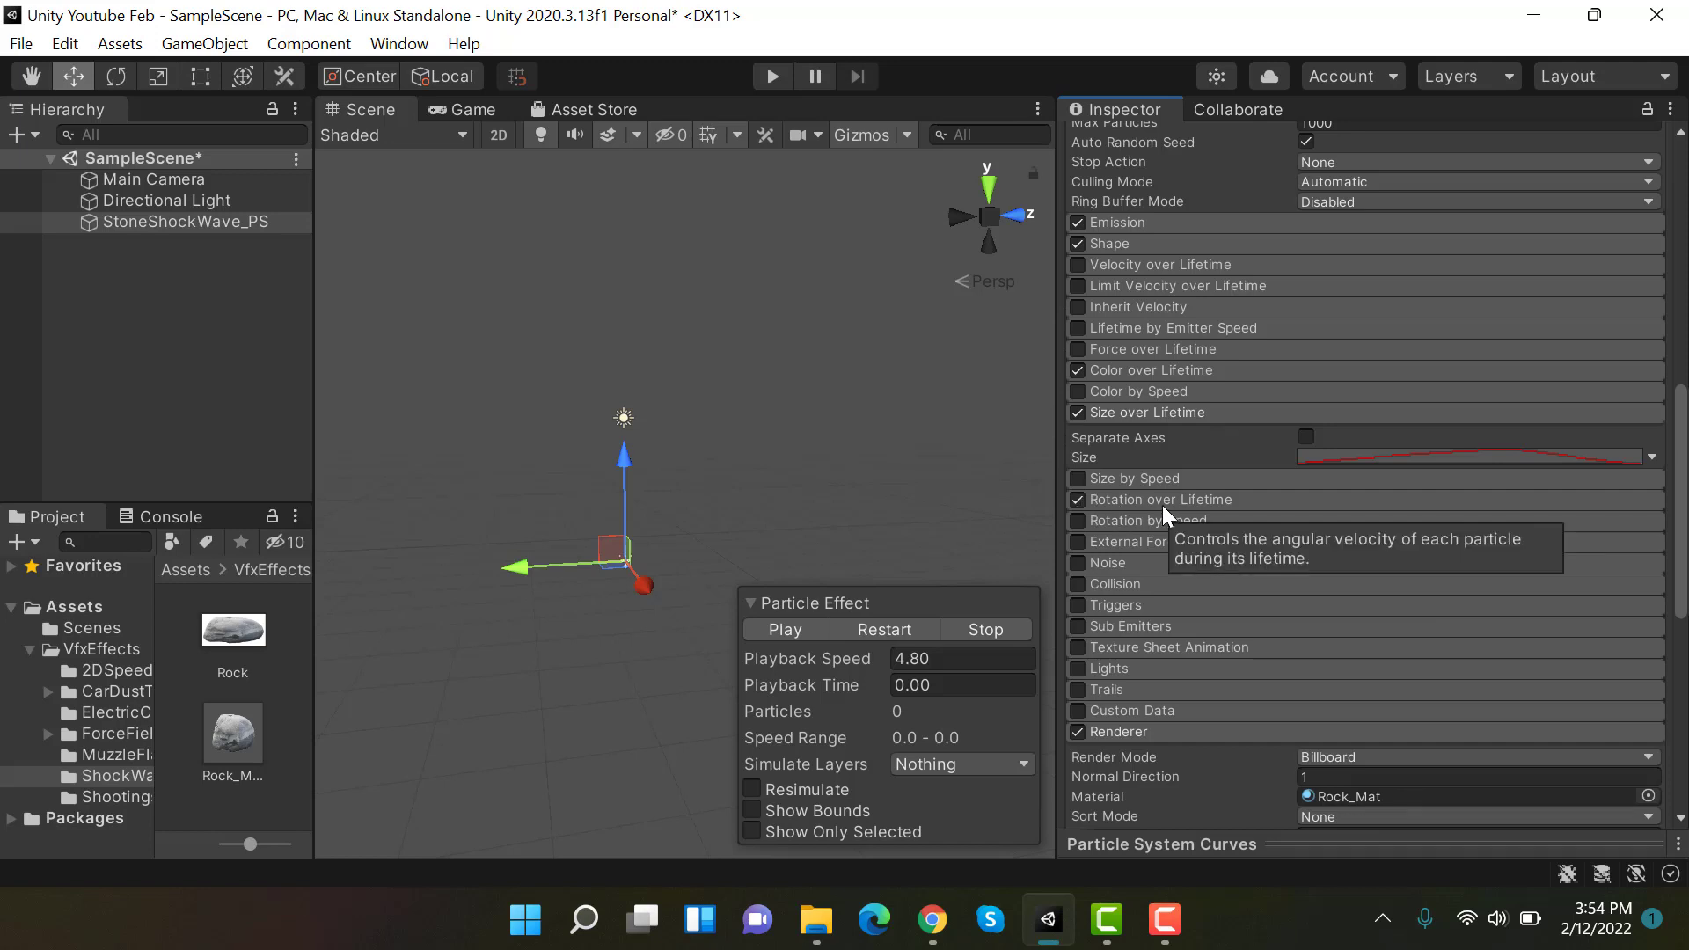
pyautogui.click(1650, 543)
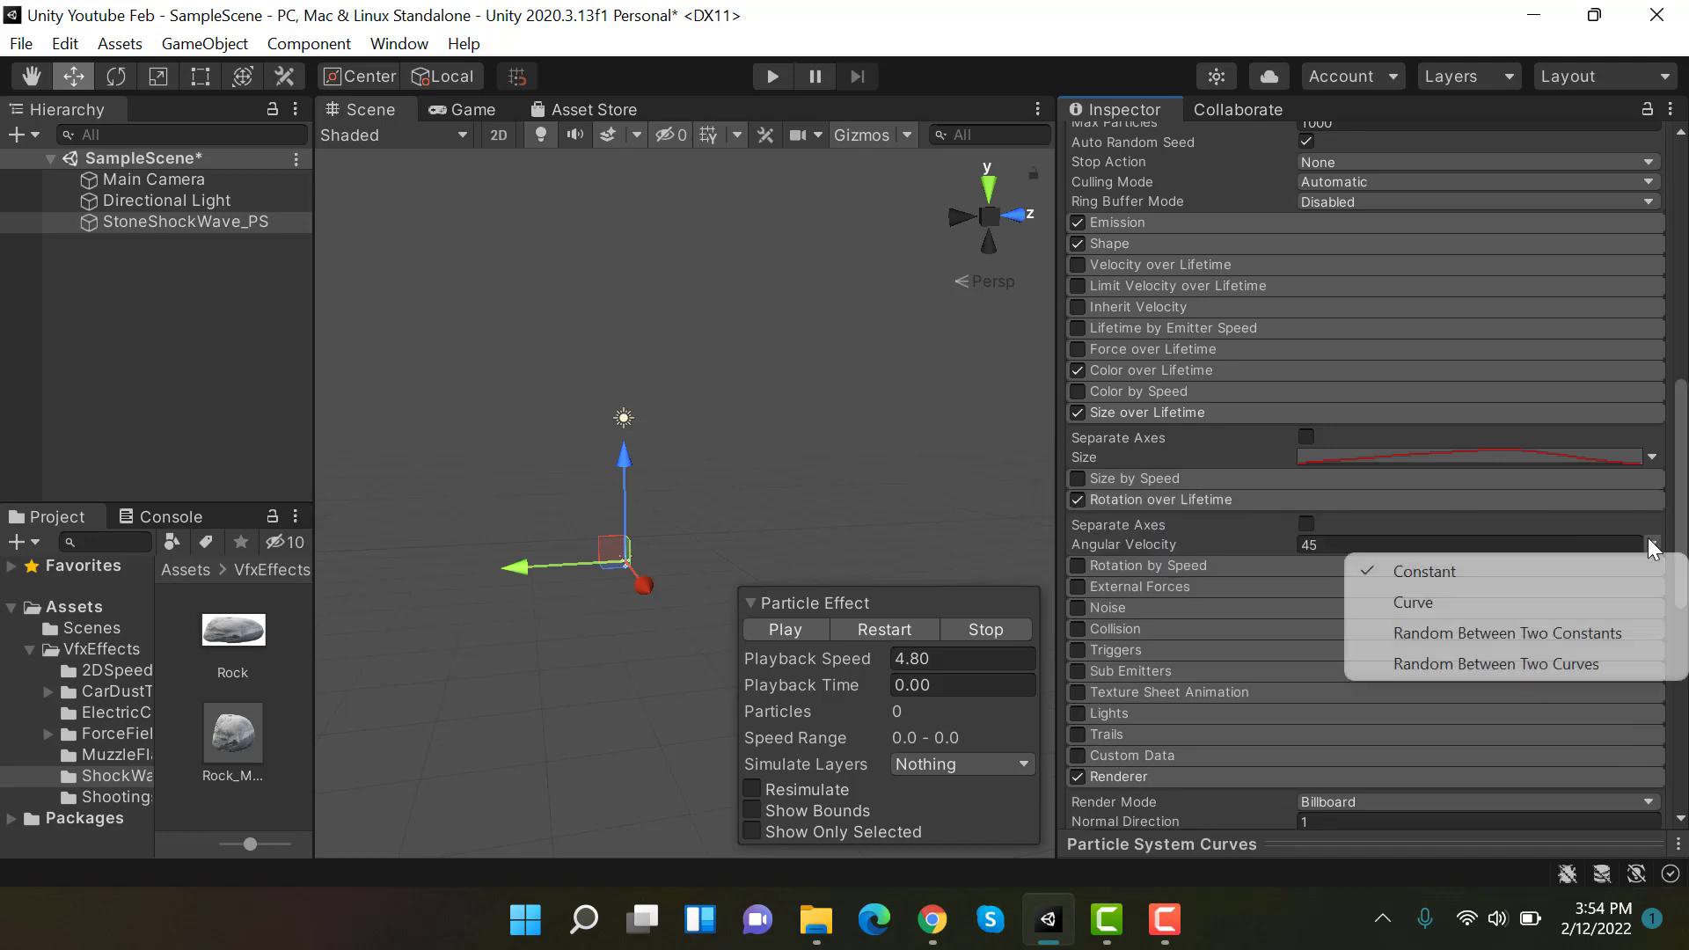
pyautogui.click(1540, 626)
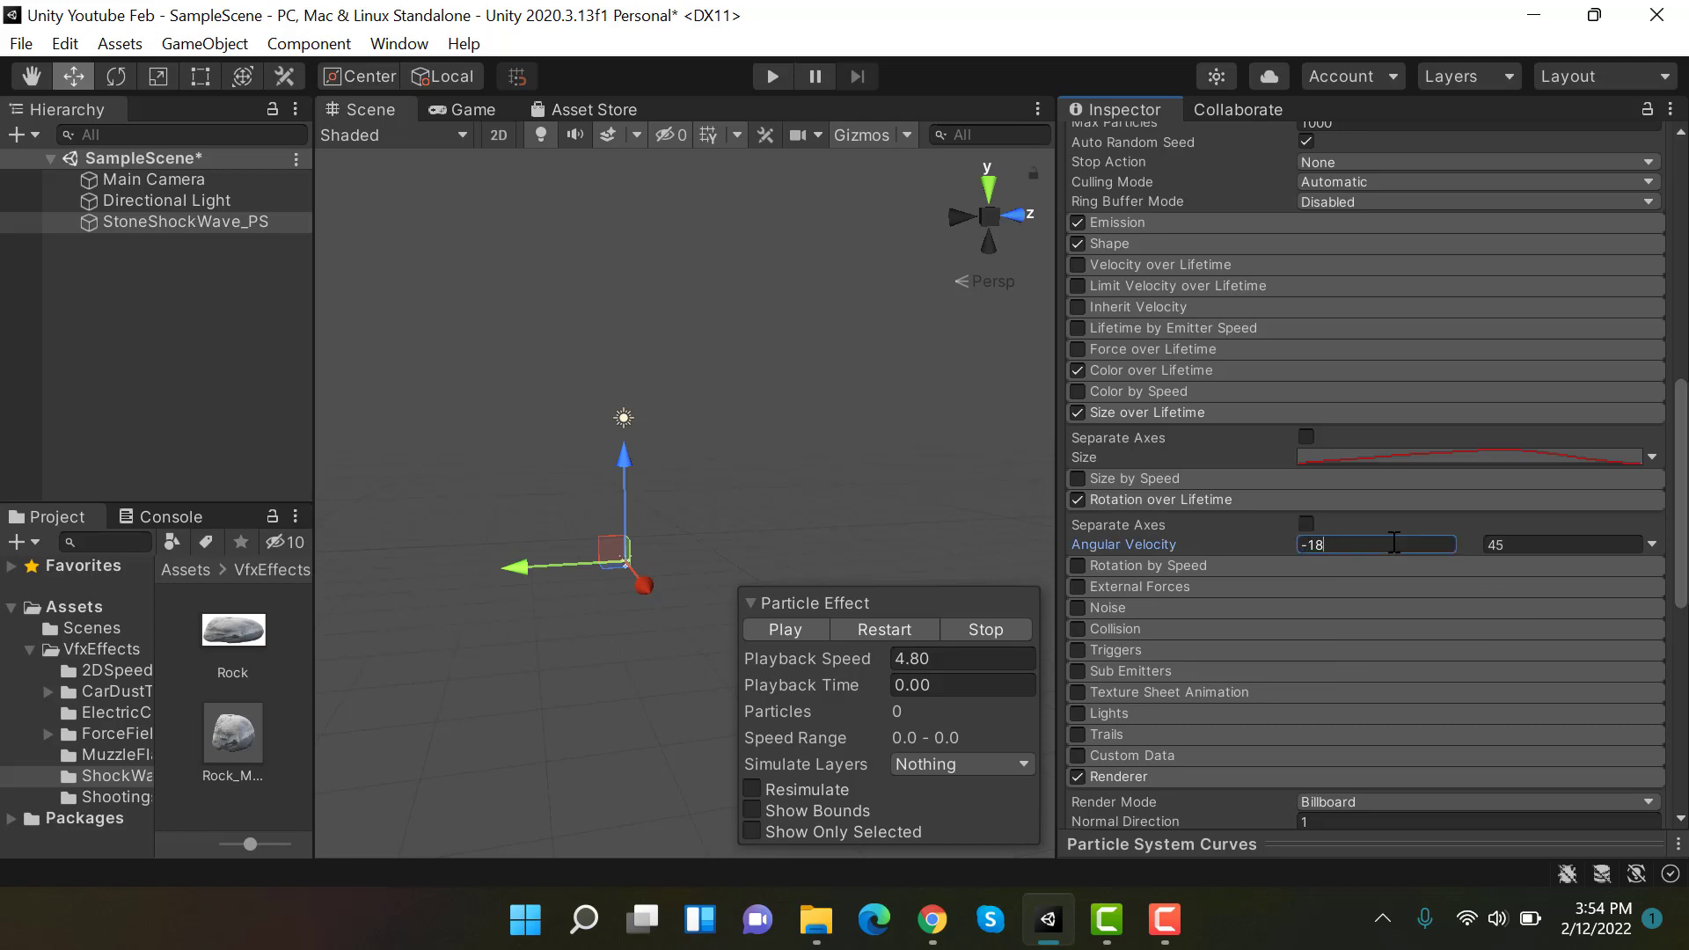
pyautogui.click(1530, 545)
pyautogui.click(873, 636)
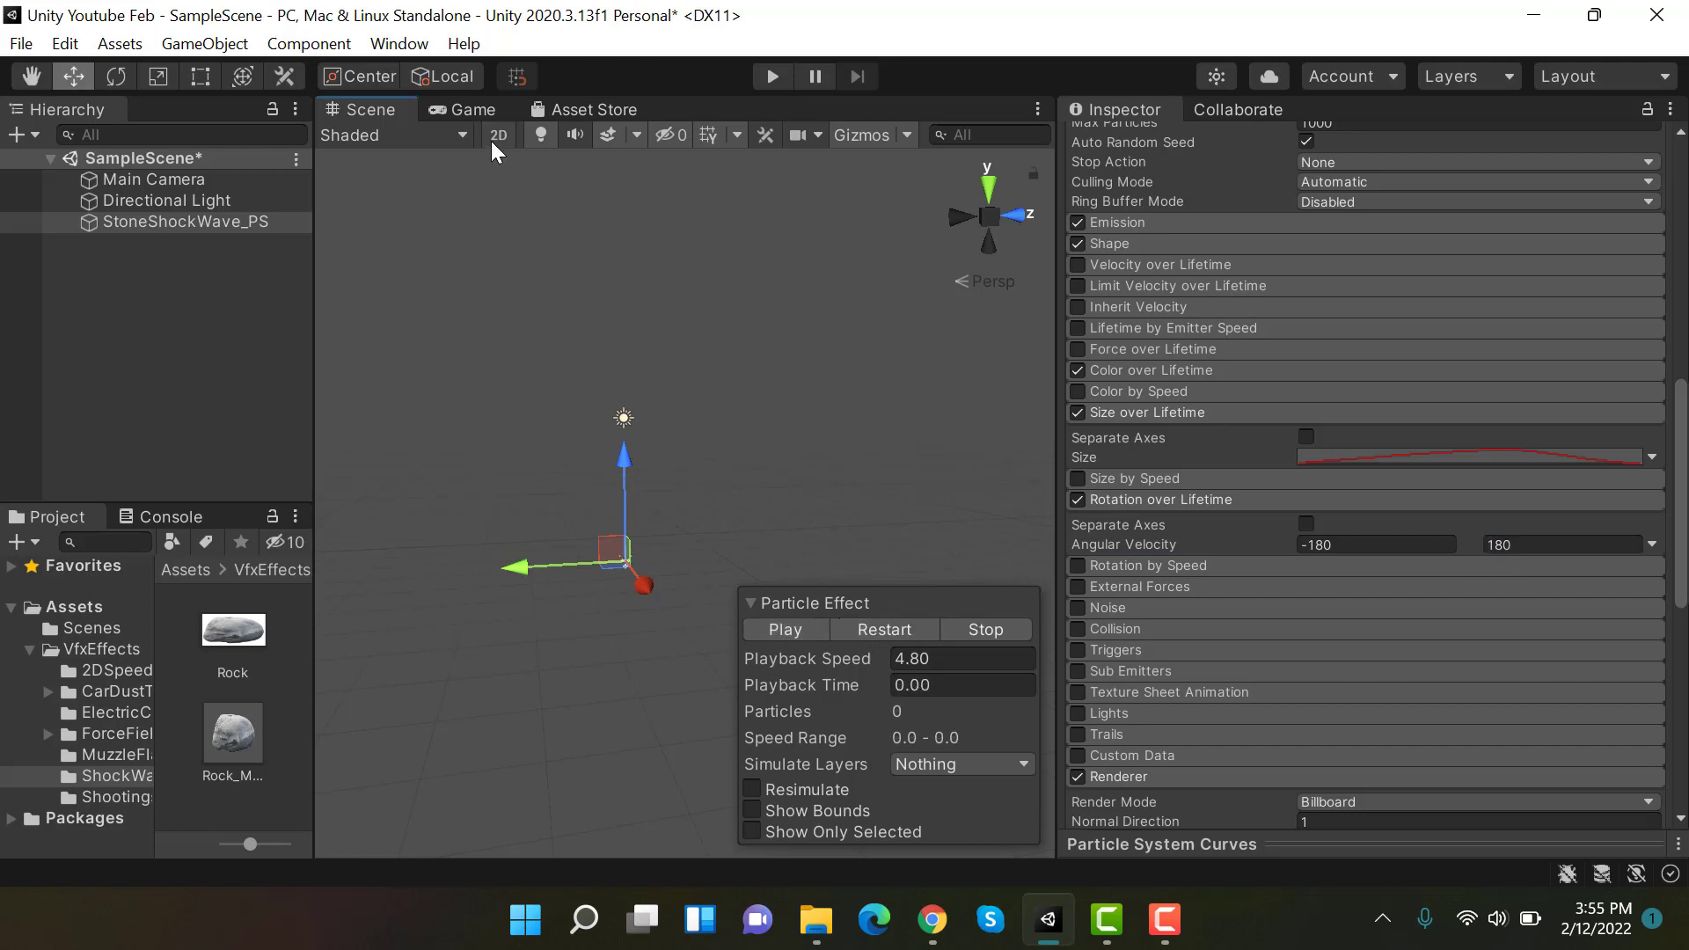
# - Switch the Scene view to 2D, dock the Game view beside it, and replay the effect
pyautogui.click(491, 141)
pyautogui.click(878, 627)
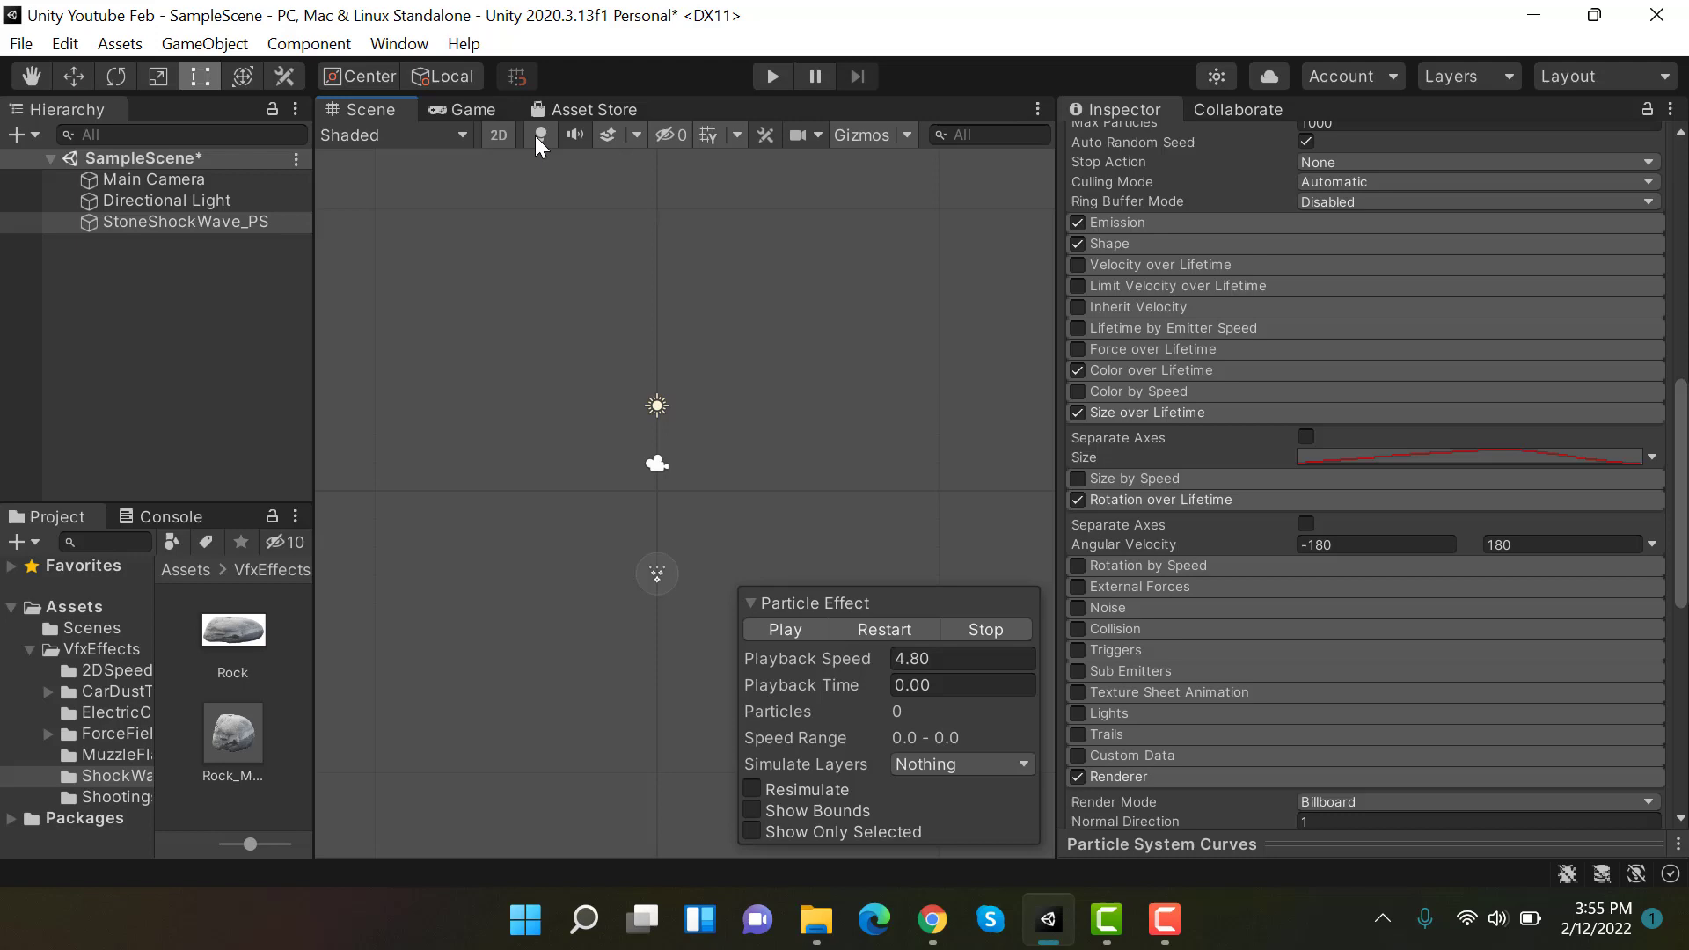
pyautogui.click(489, 107)
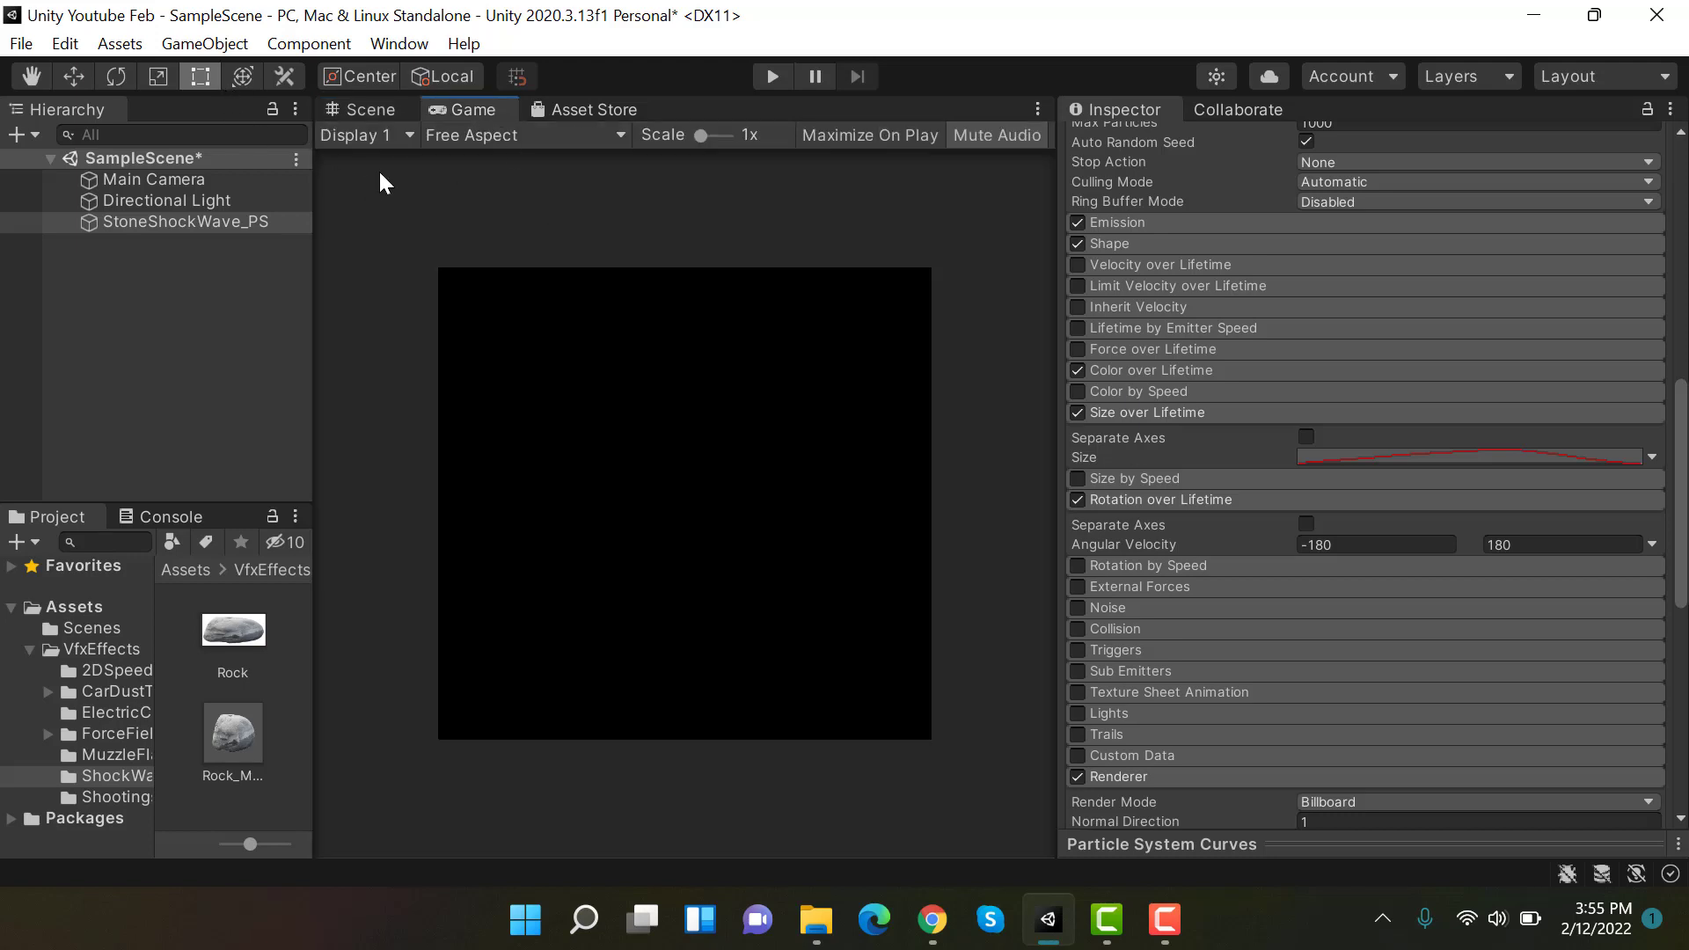
pyautogui.moveTo(459, 104); pyautogui.dragTo(927, 704)
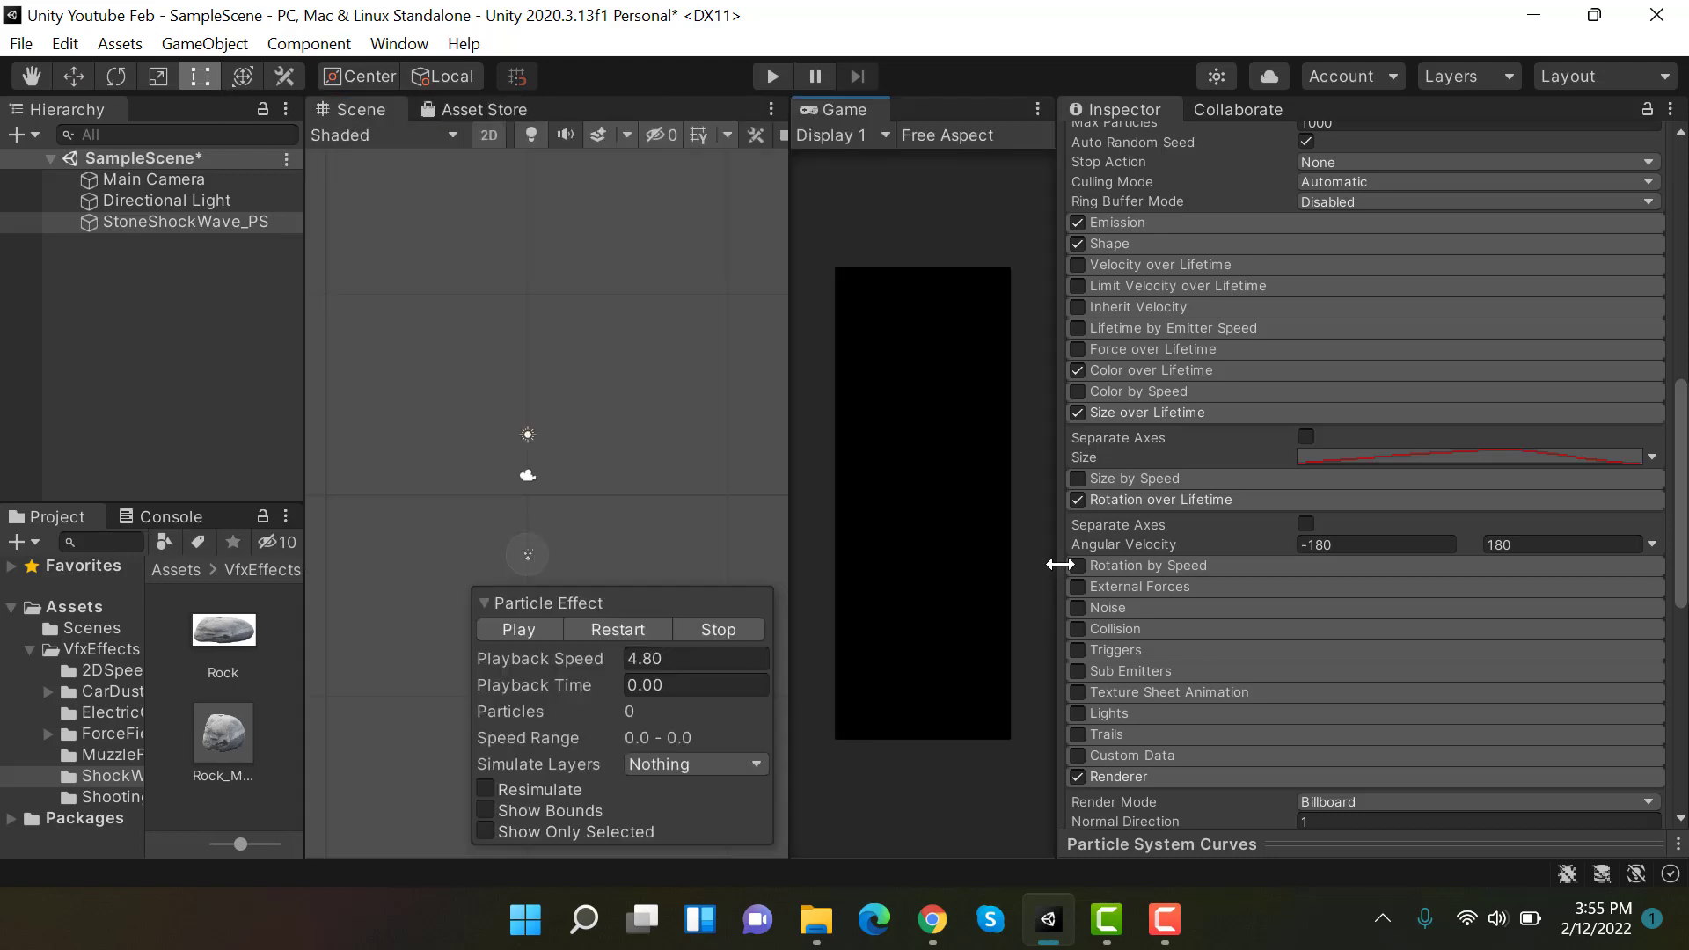
pyautogui.moveTo(1059, 564); pyautogui.dragTo(1326, 545)
pyautogui.moveTo(995, 504); pyautogui.dragTo(921, 519)
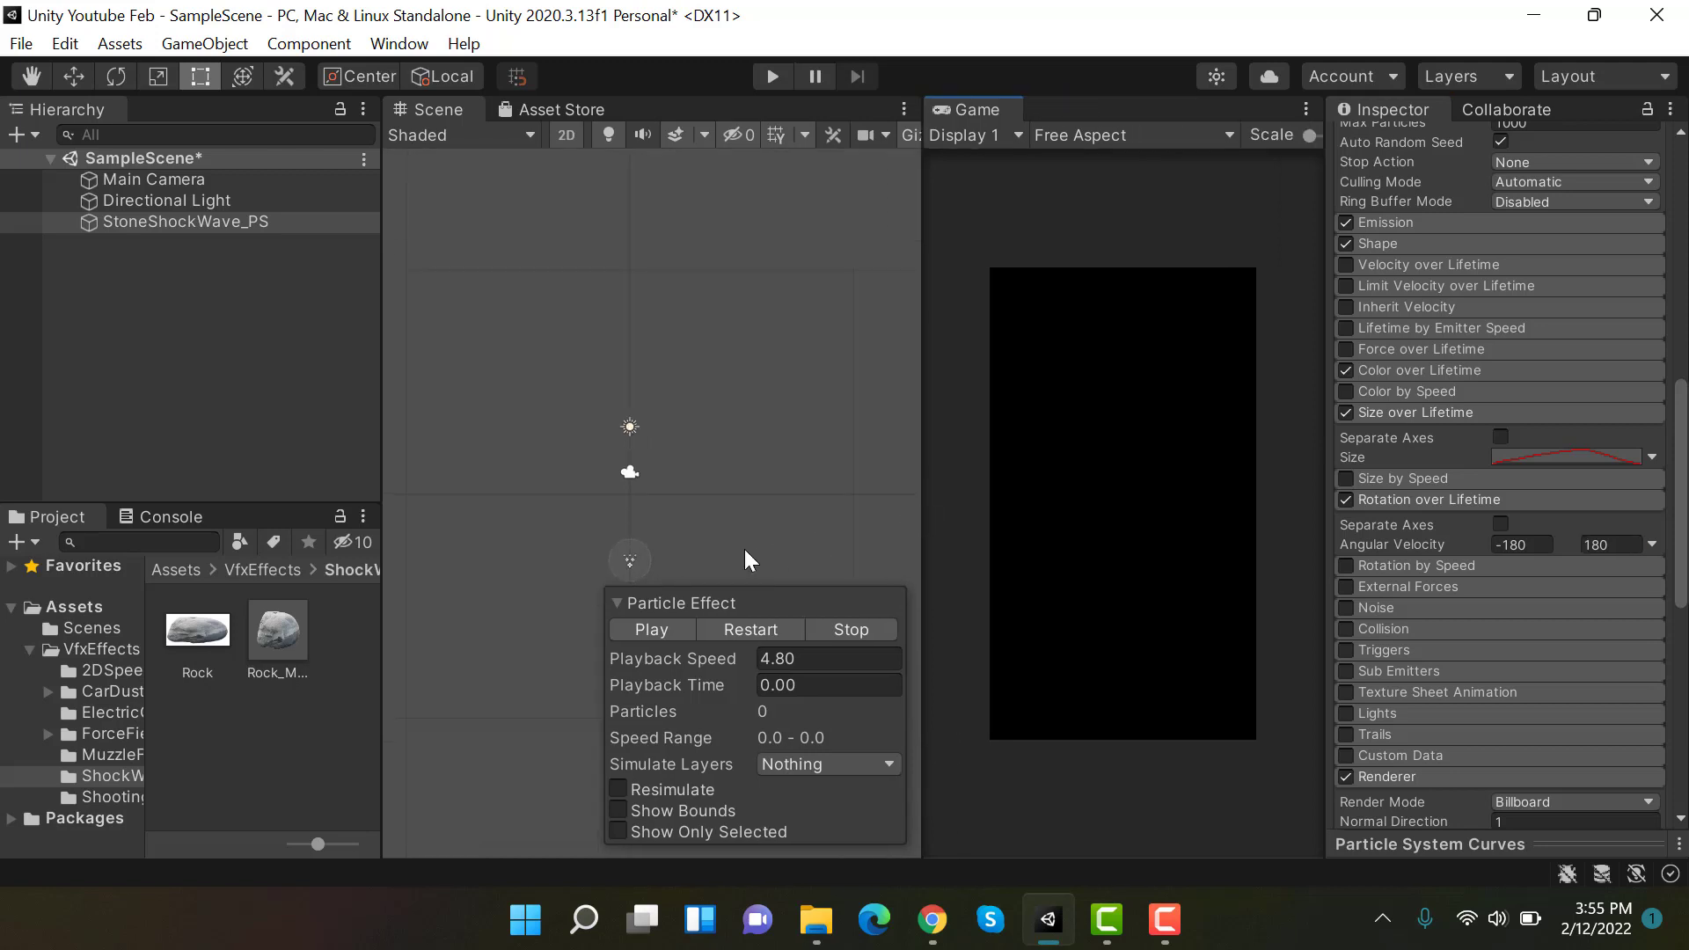
pyautogui.click(781, 630)
pyautogui.click(781, 630)
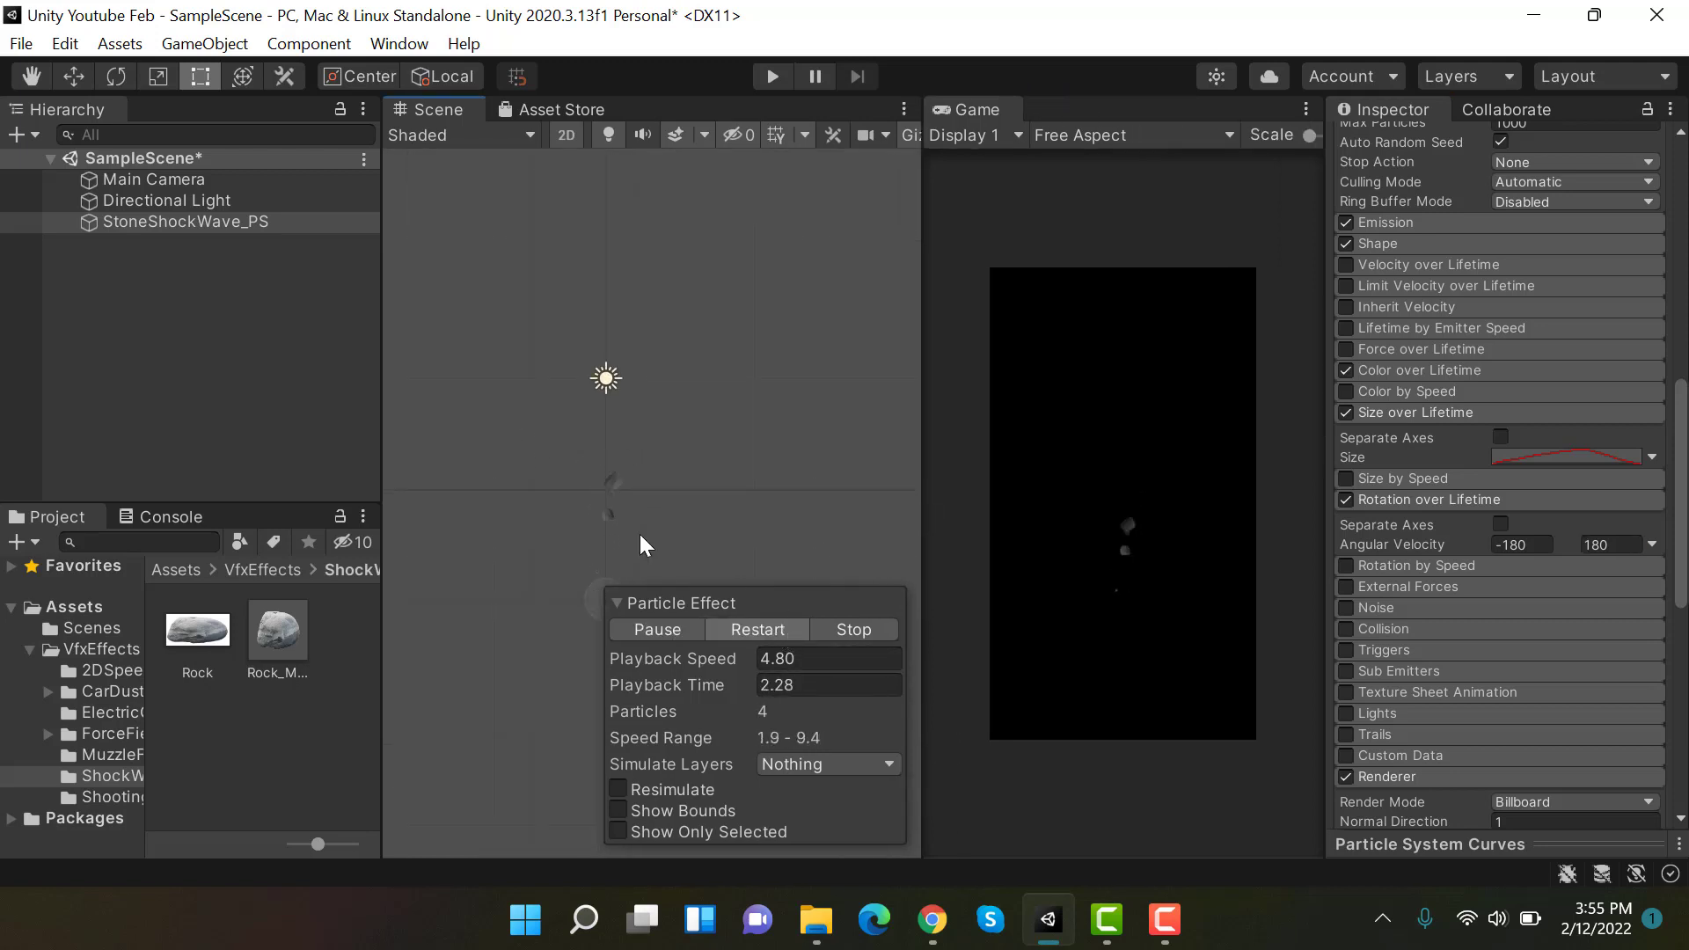
# - Move the Main Camera to Transform Position Z -8
pyautogui.click(266, 179)
pyautogui.scroll(3, 1621, 283)
pyautogui.click(1638, 246)
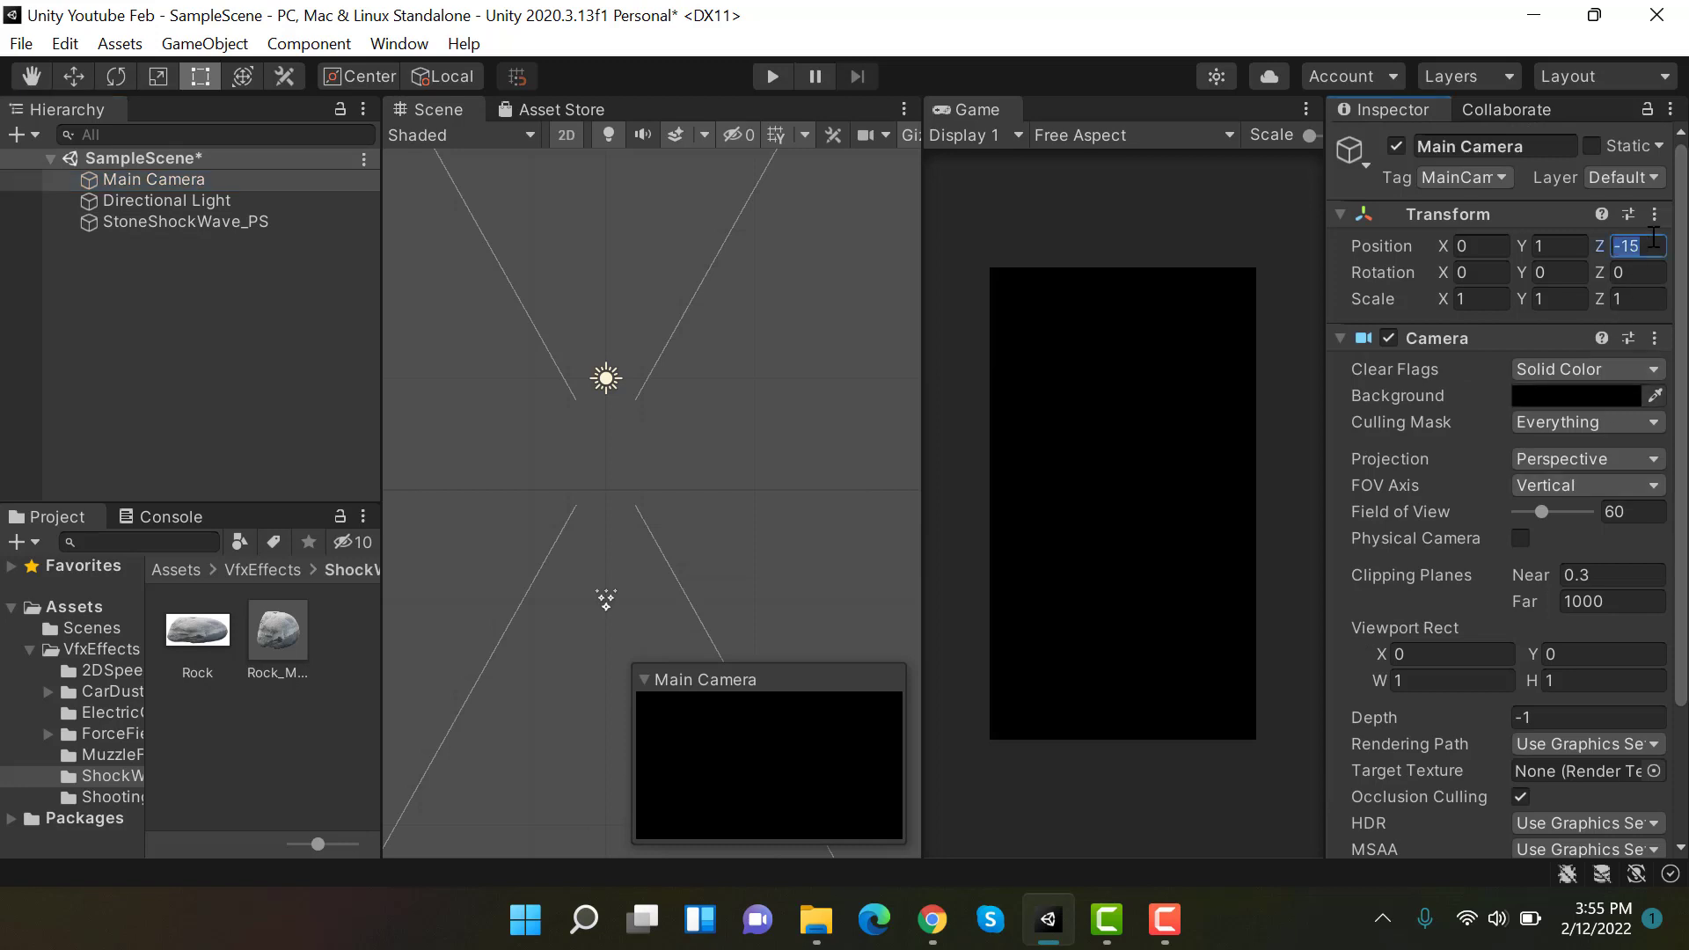
pyautogui.write('-8')
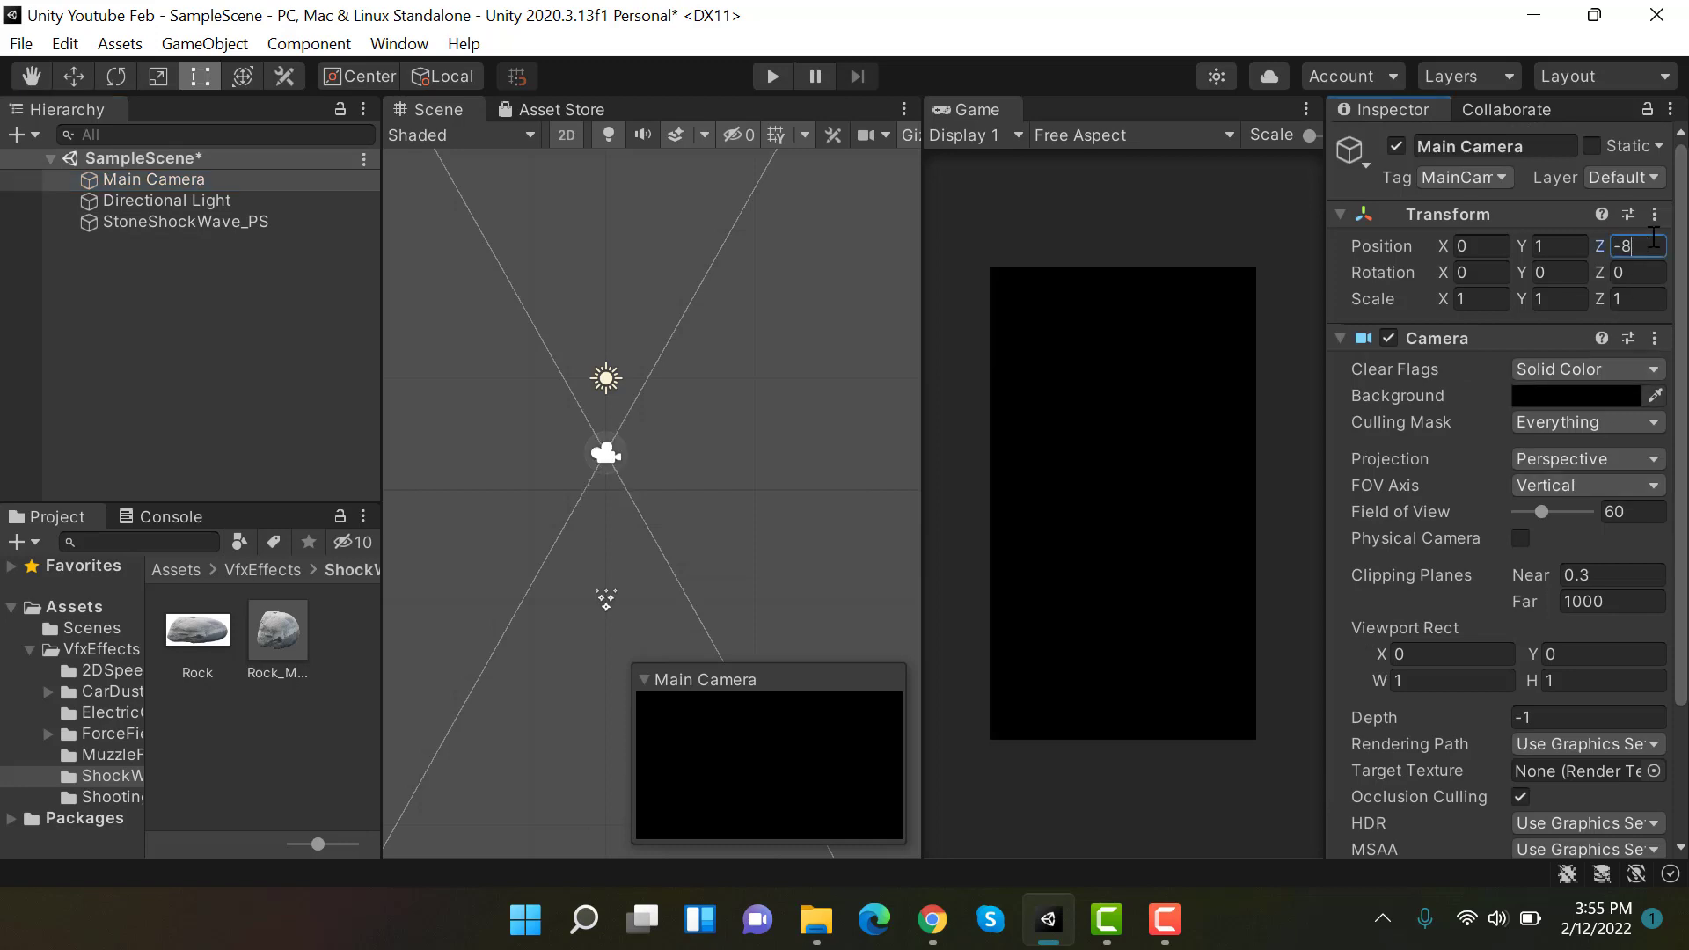
# - Replay the StoneShockWave_PS rock burst several times to check it in the Game view
pyautogui.click(163, 224)
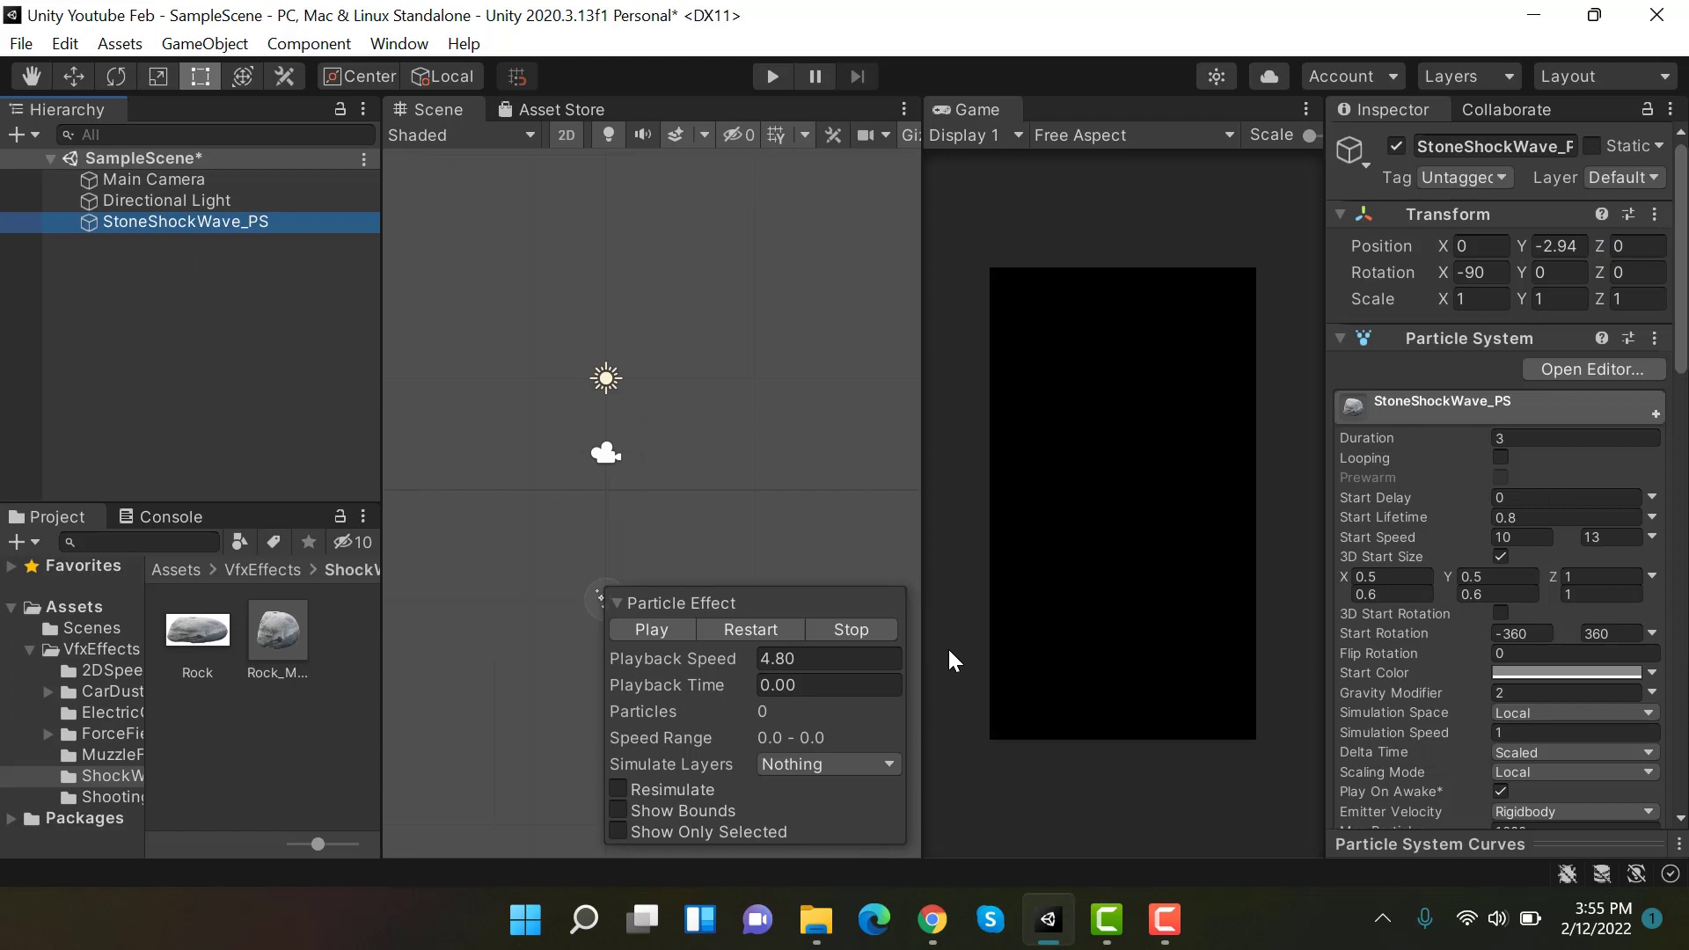
pyautogui.click(763, 630)
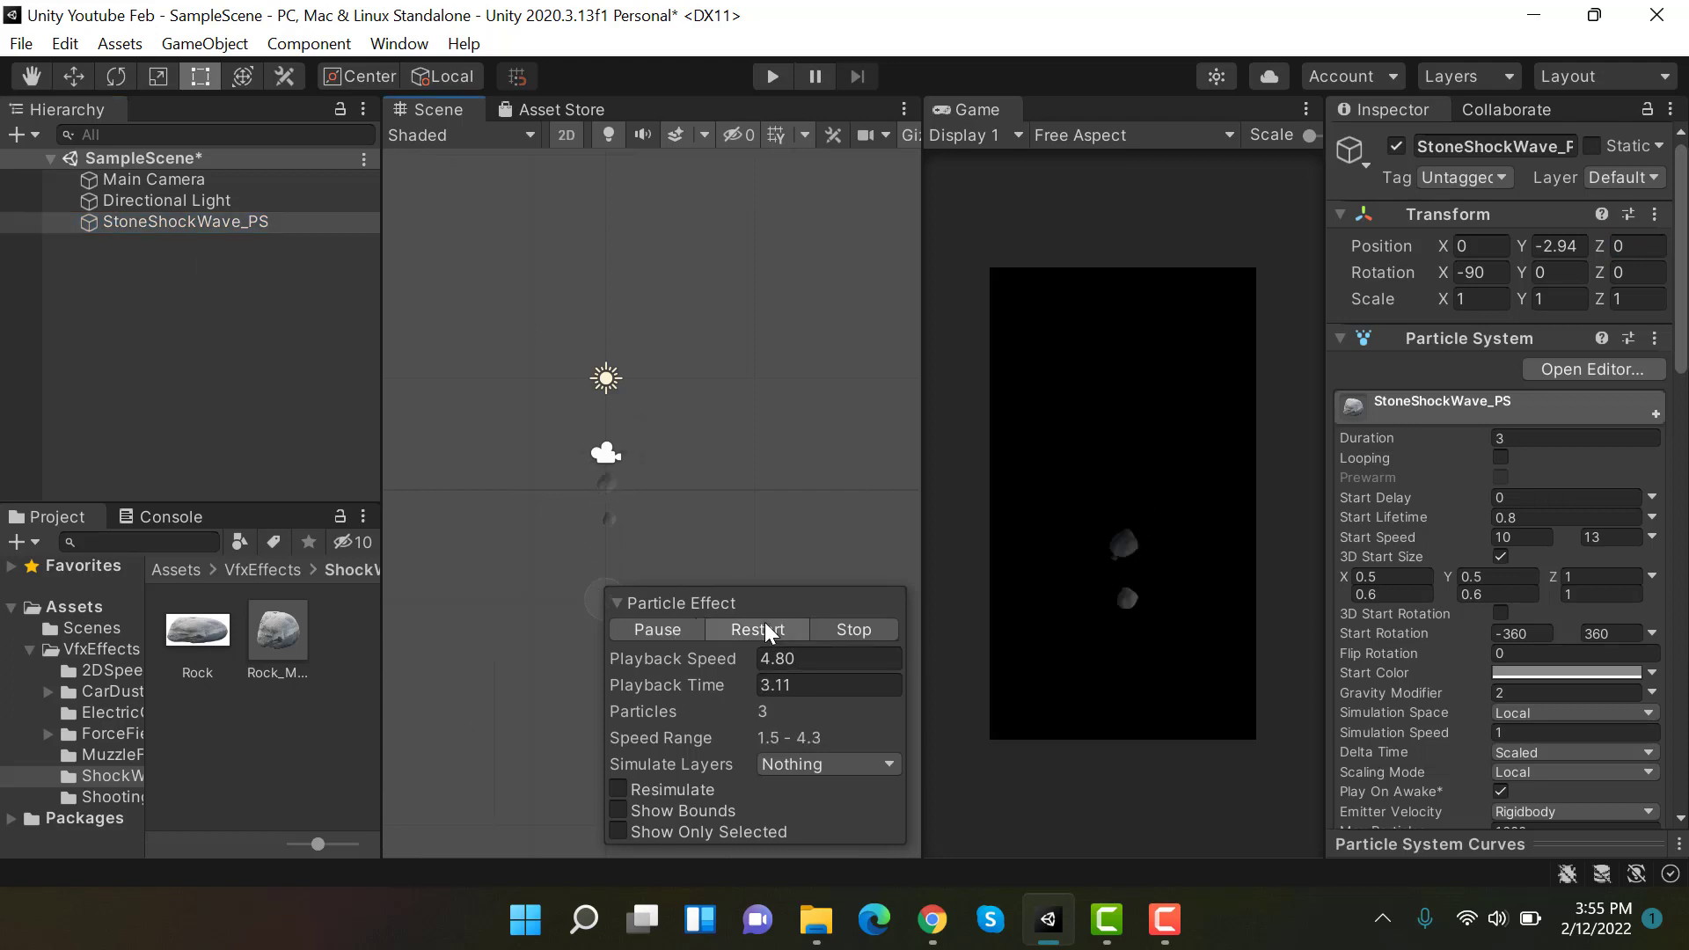
pyautogui.click(763, 630)
pyautogui.click(764, 630)
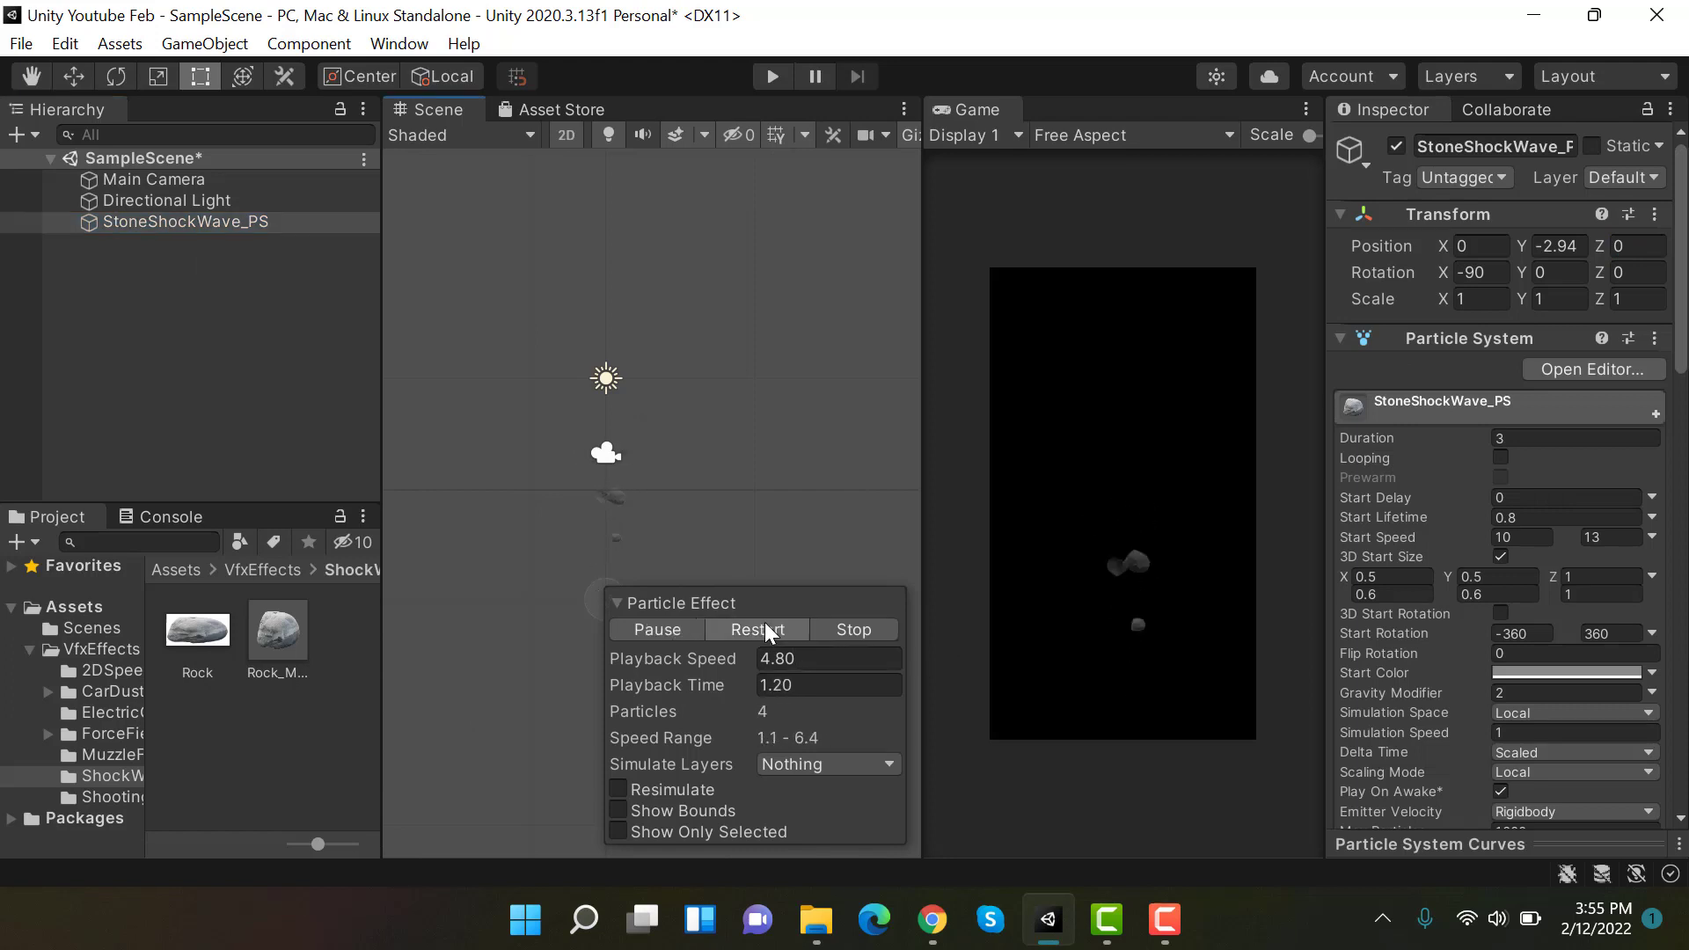
pyautogui.click(763, 630)
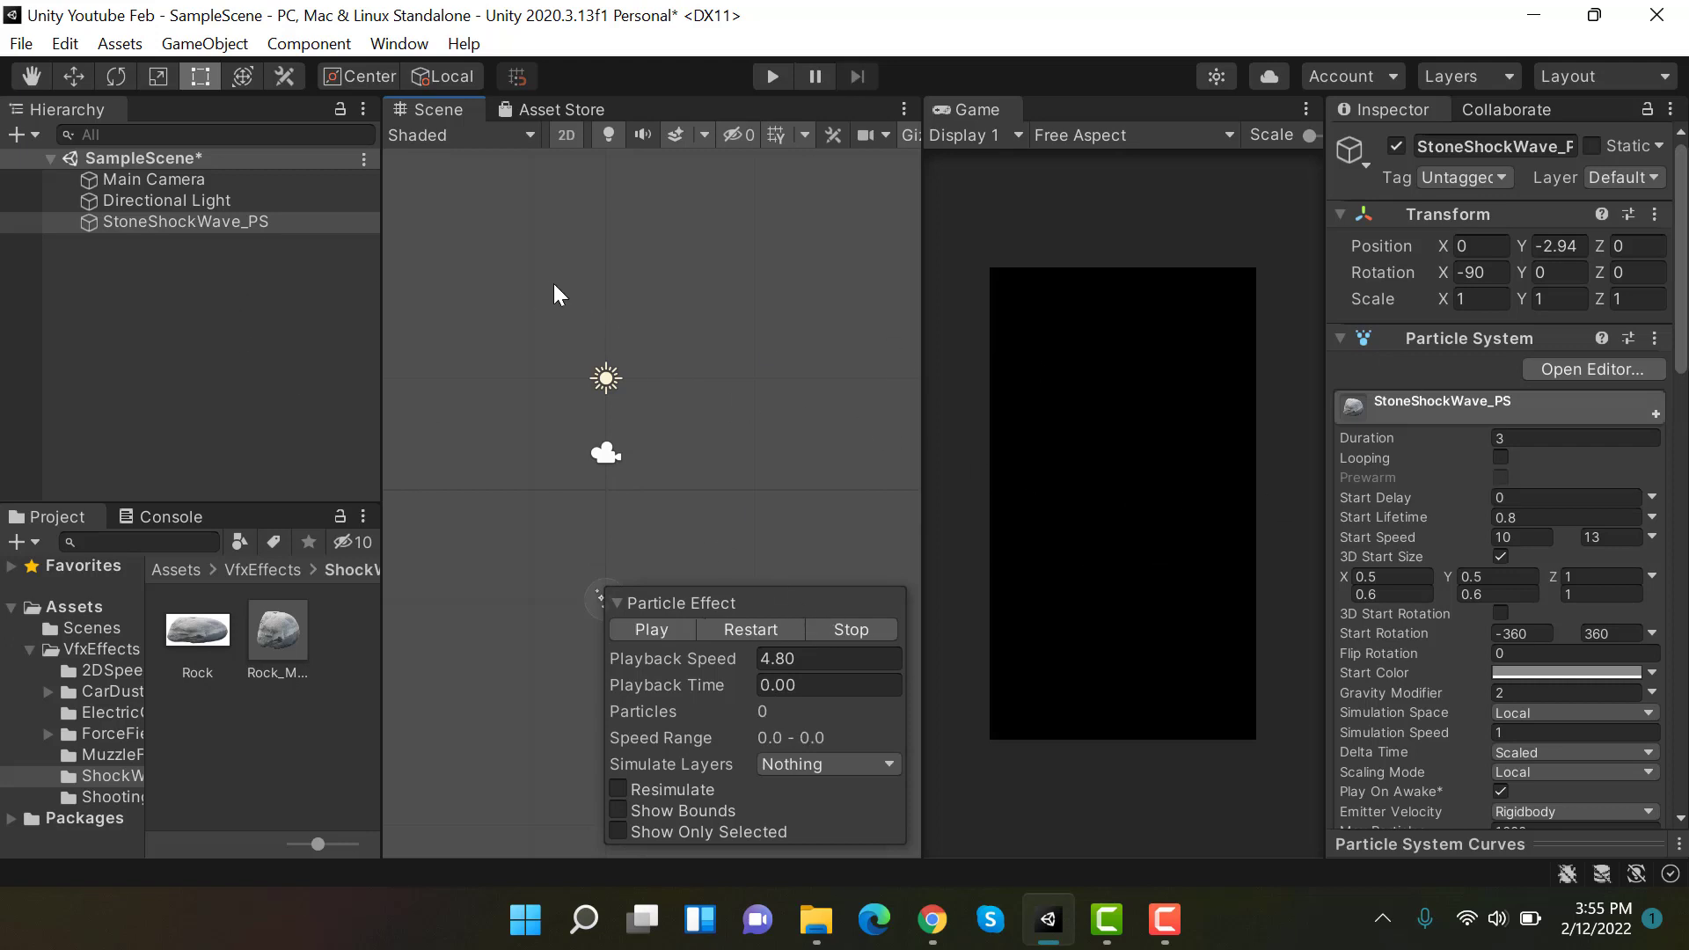
# - Duplicate StoneShockWave_PS and shift the first copy along X to 0.61
pyautogui.click(201, 220)
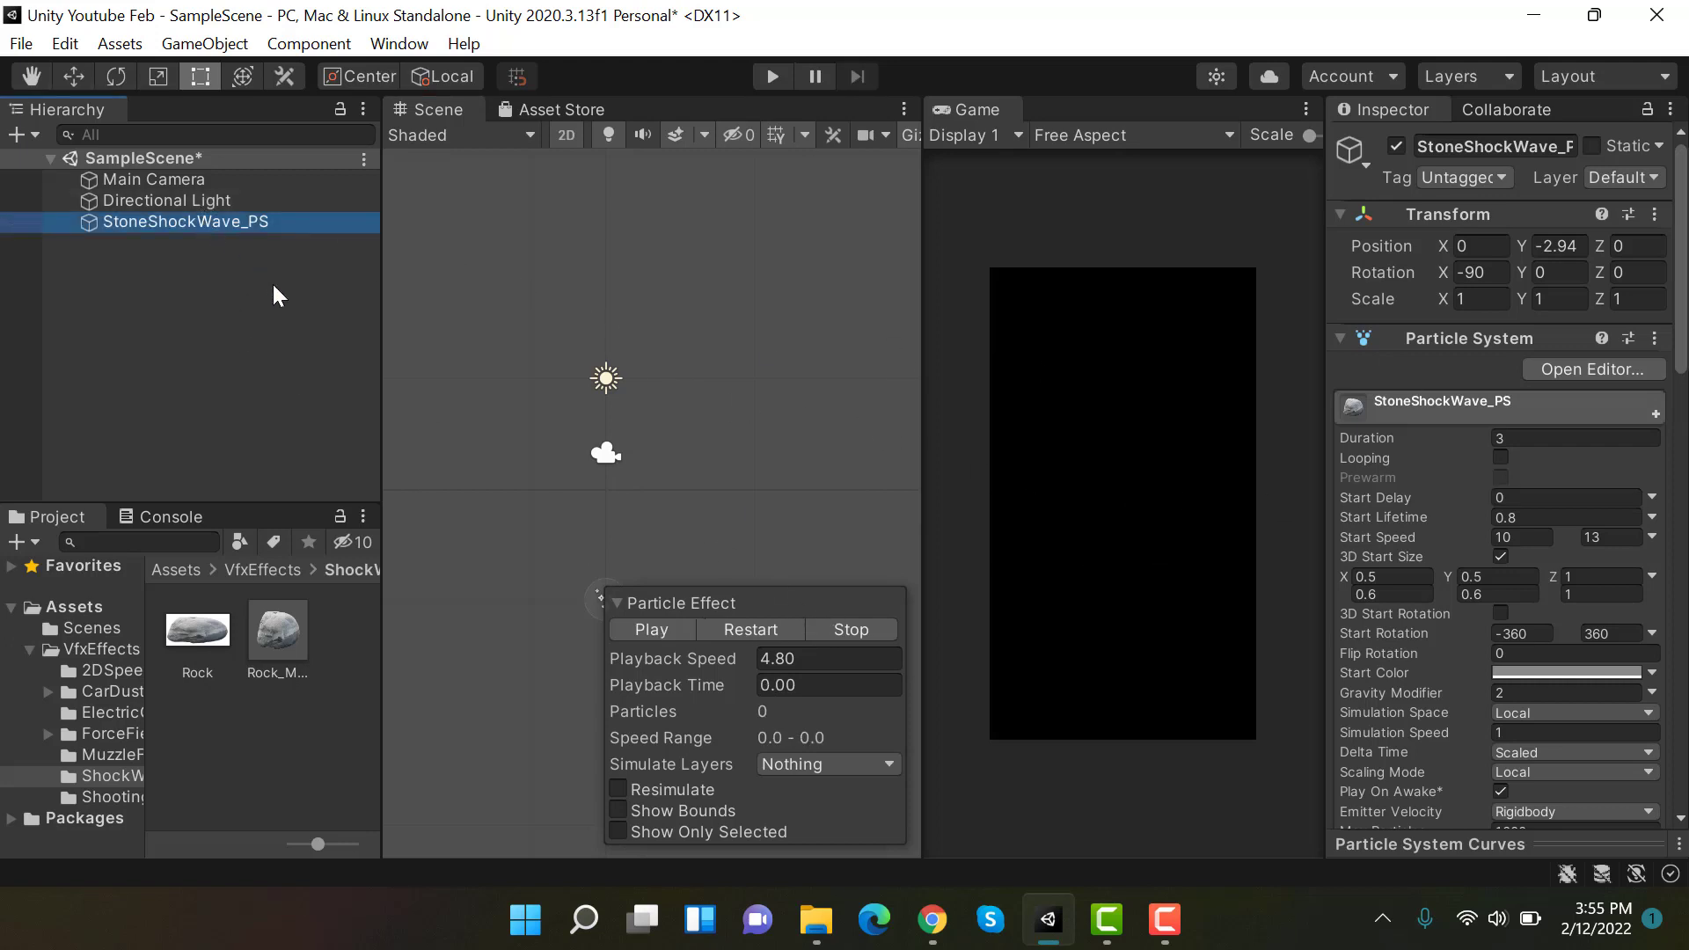
pyautogui.hotkey('ctrl', 'd')
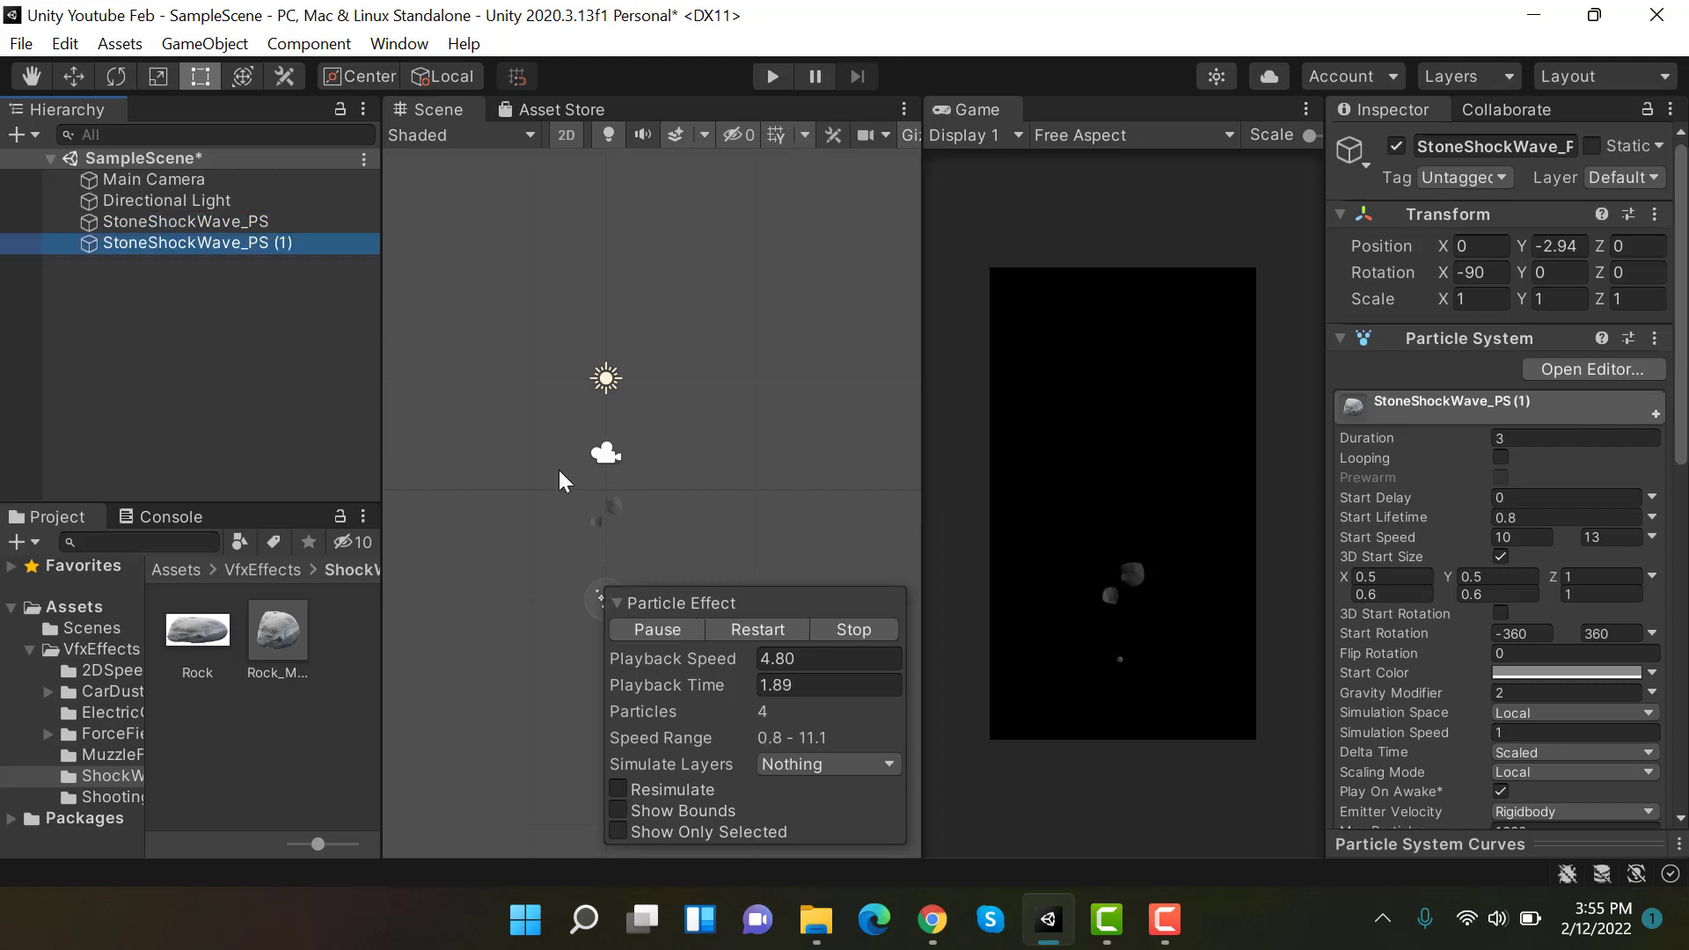
pyautogui.moveTo(669, 615); pyautogui.dragTo(632, 501, button='middle')
pyautogui.press('w')
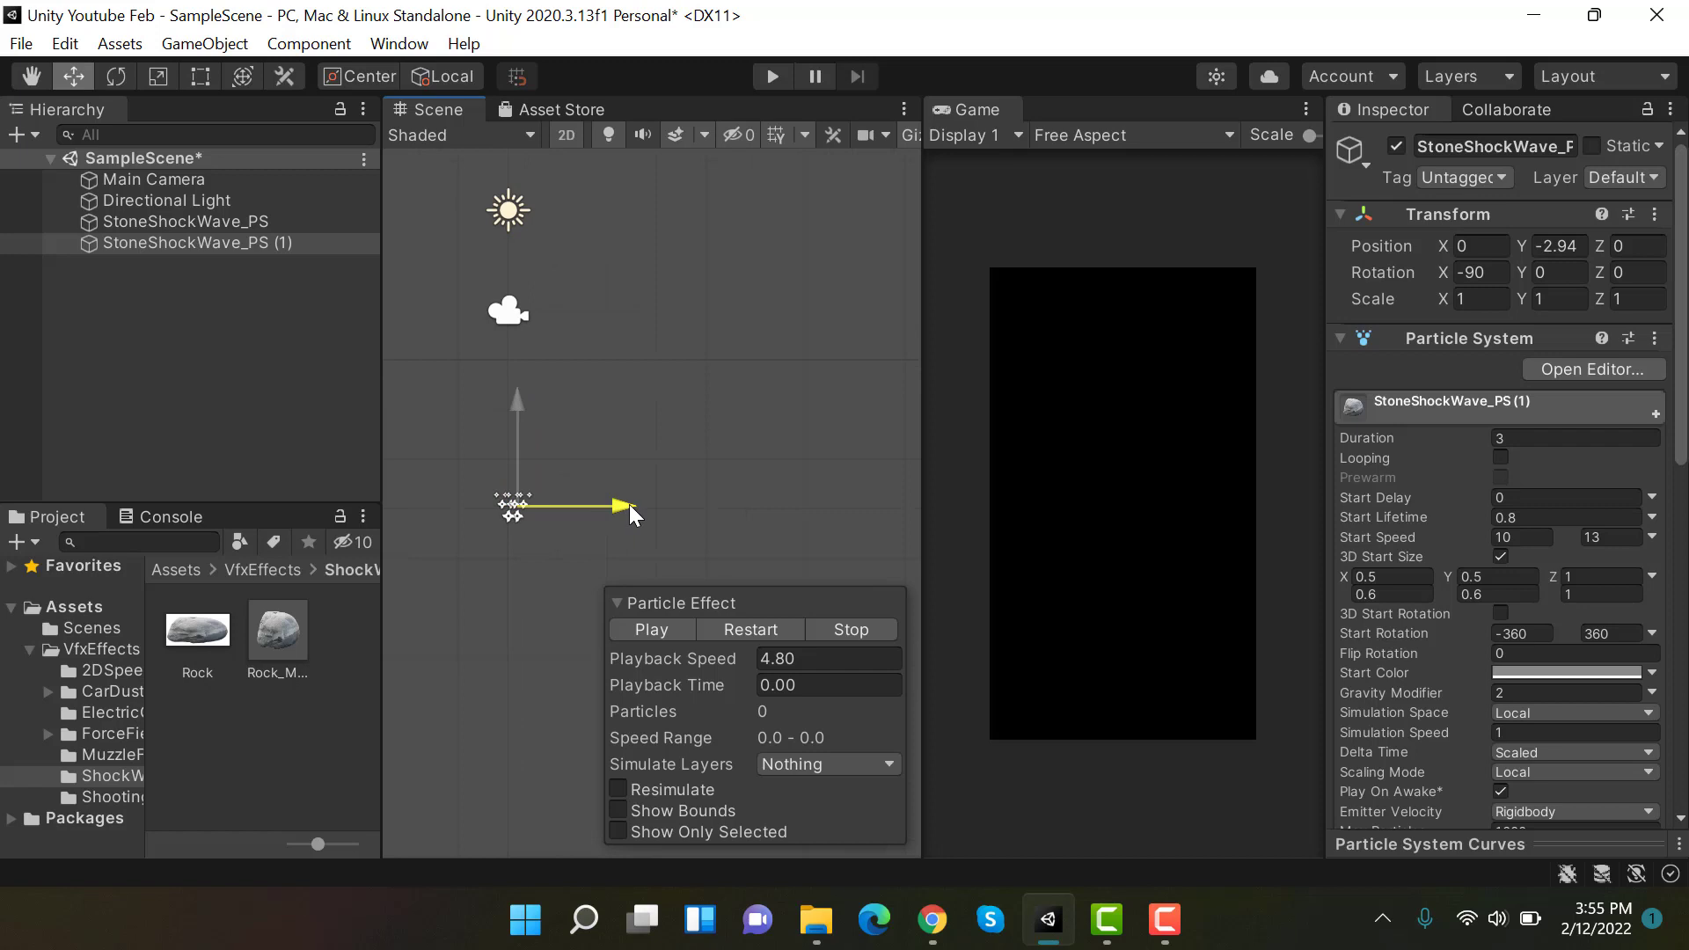
pyautogui.moveTo(616, 506); pyautogui.dragTo(646, 507)
# - Add two more copies, offsetting the second to X 1.25 and the third further along X
pyautogui.click(273, 242)
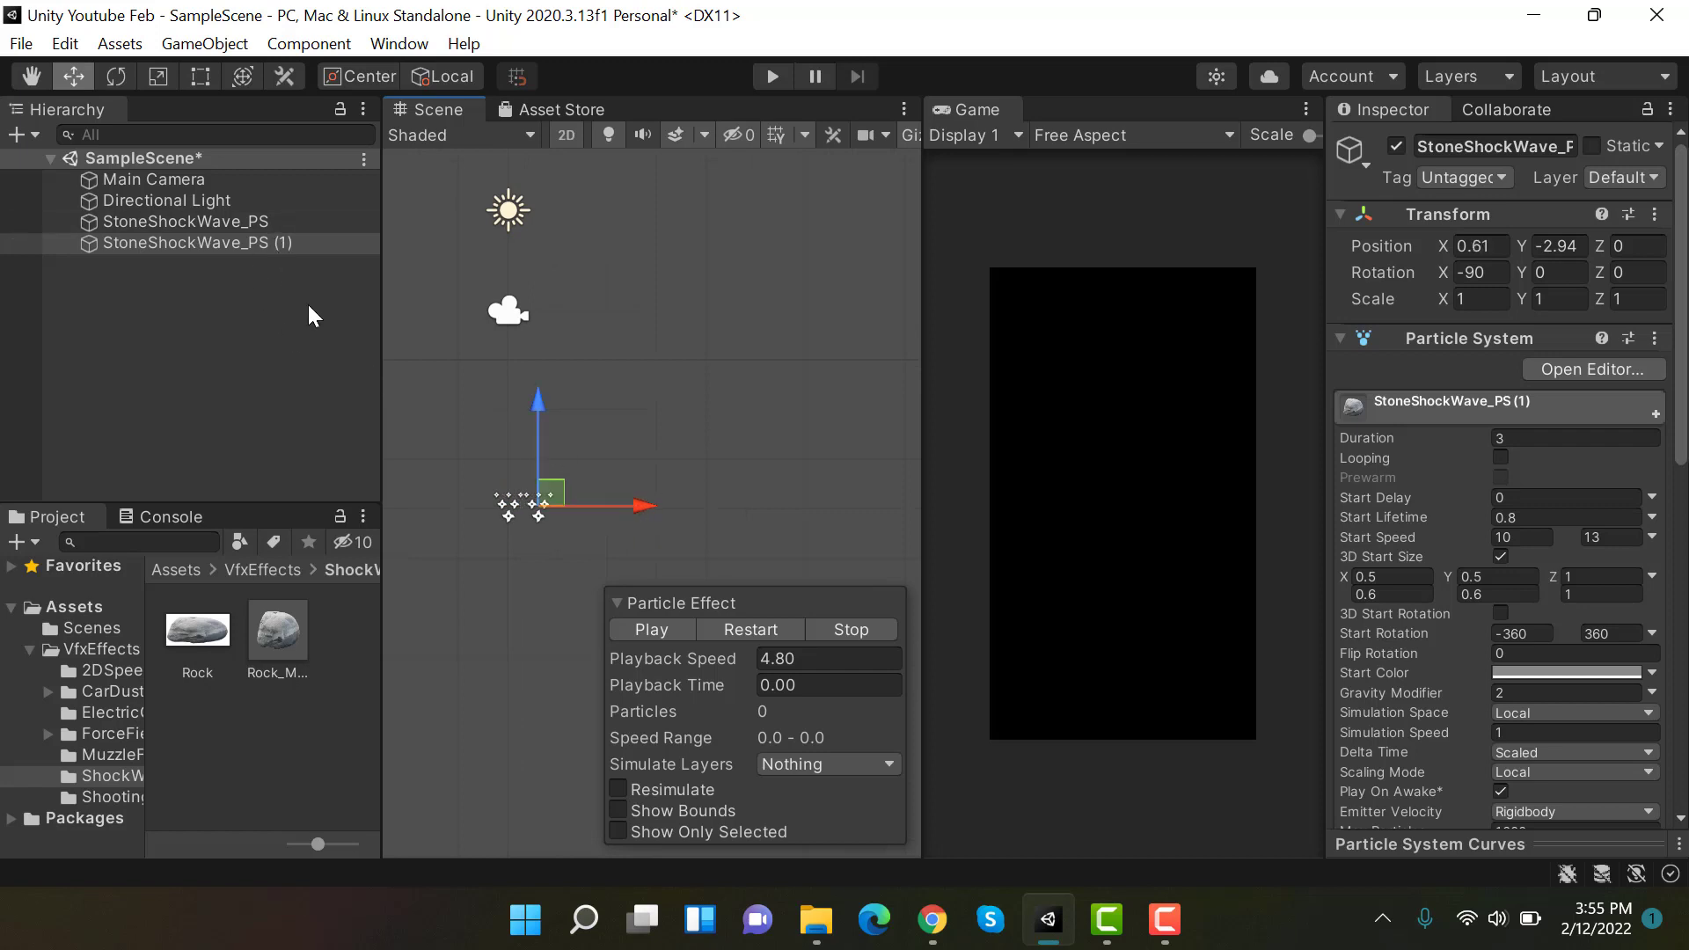
pyautogui.hotkey('ctrl', 'd')
pyautogui.moveTo(637, 509); pyautogui.dragTo(721, 508)
pyautogui.hotkey('ctrl', 'd')
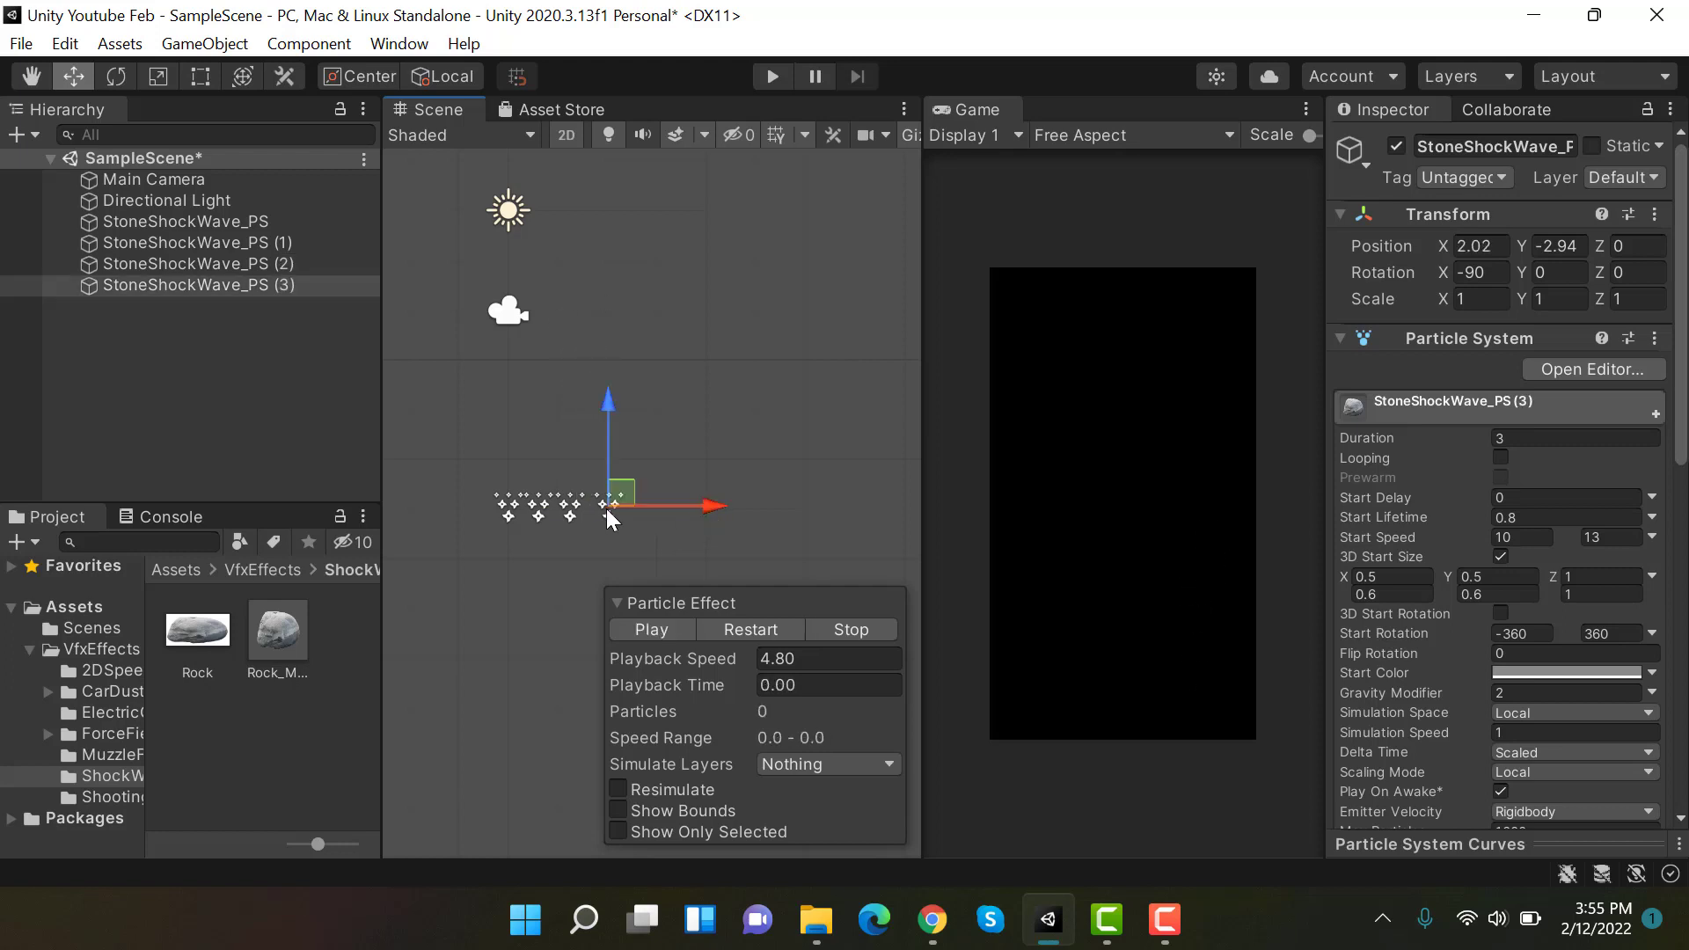
pyautogui.click(312, 241)
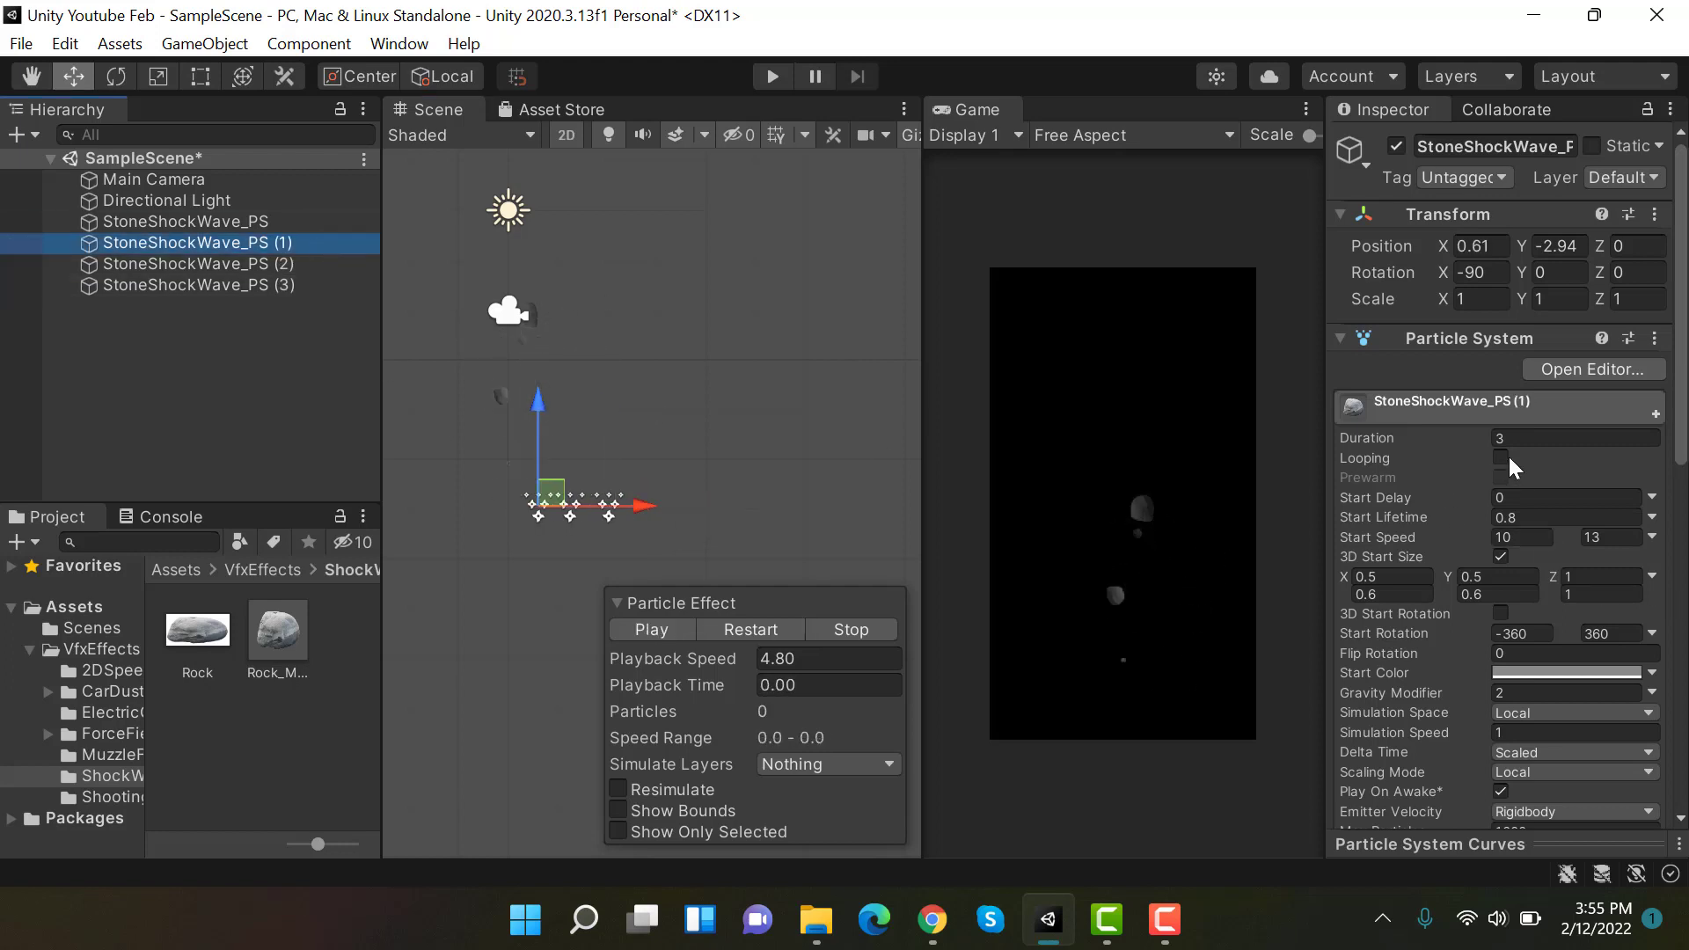
# - Give the copies increasing start delays, starting at 0.1 on copy (1) up to 0.3 on copy (3)
pyautogui.click(1536, 497)
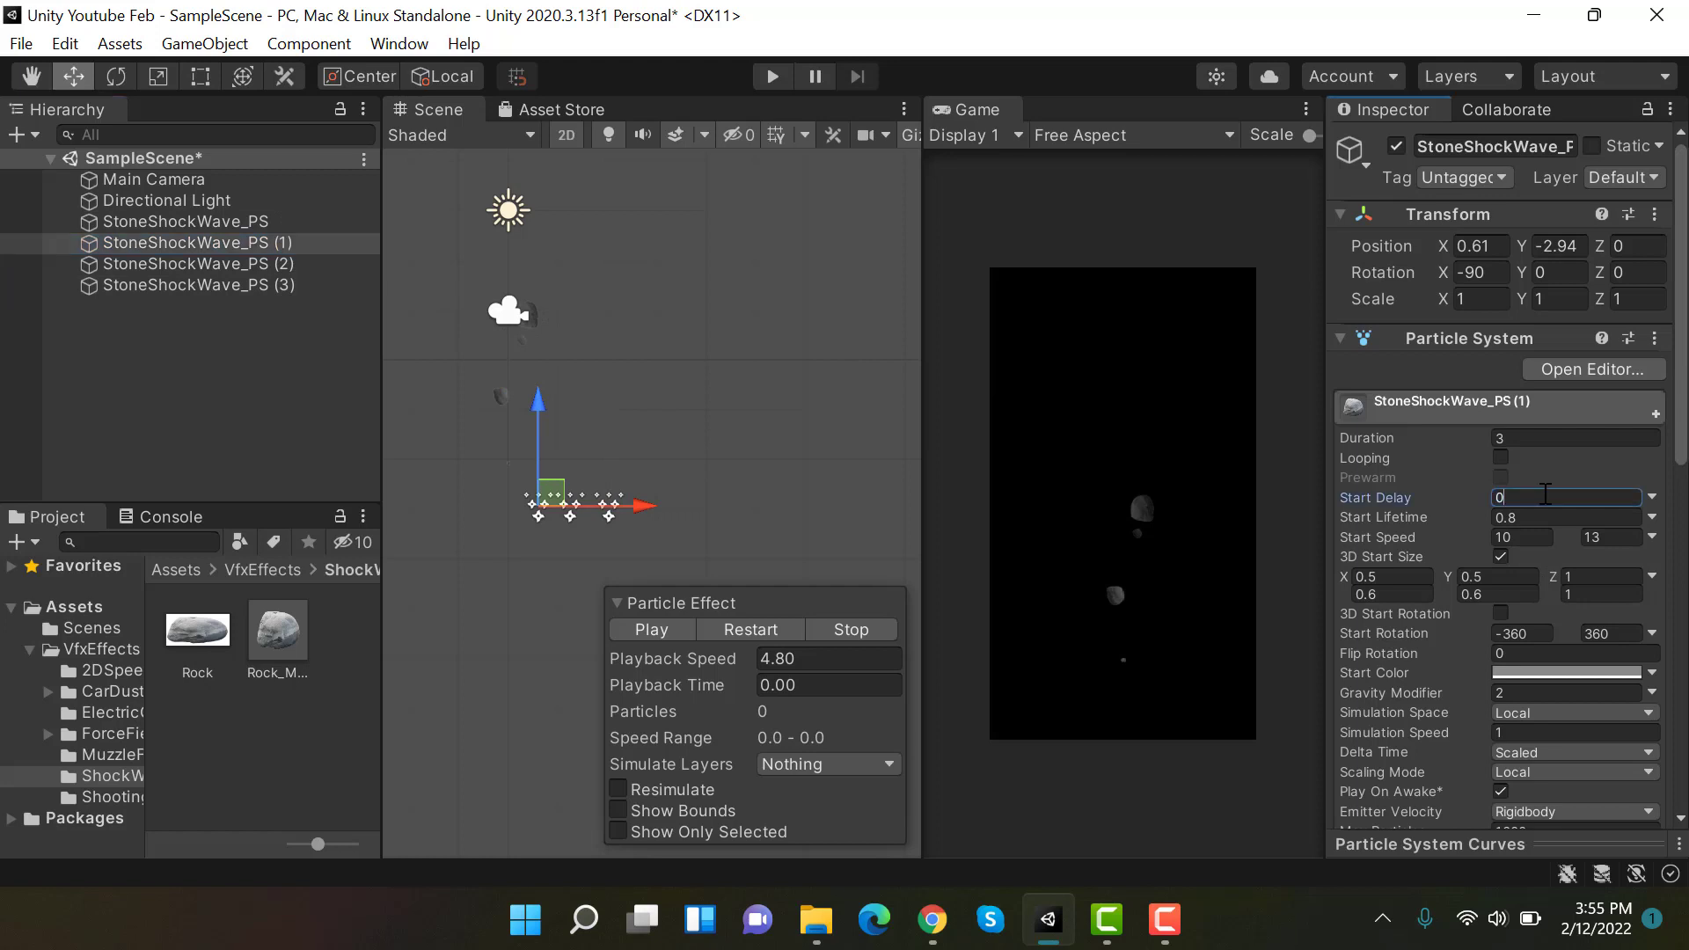
pyautogui.write('0.1')
pyautogui.click(263, 263)
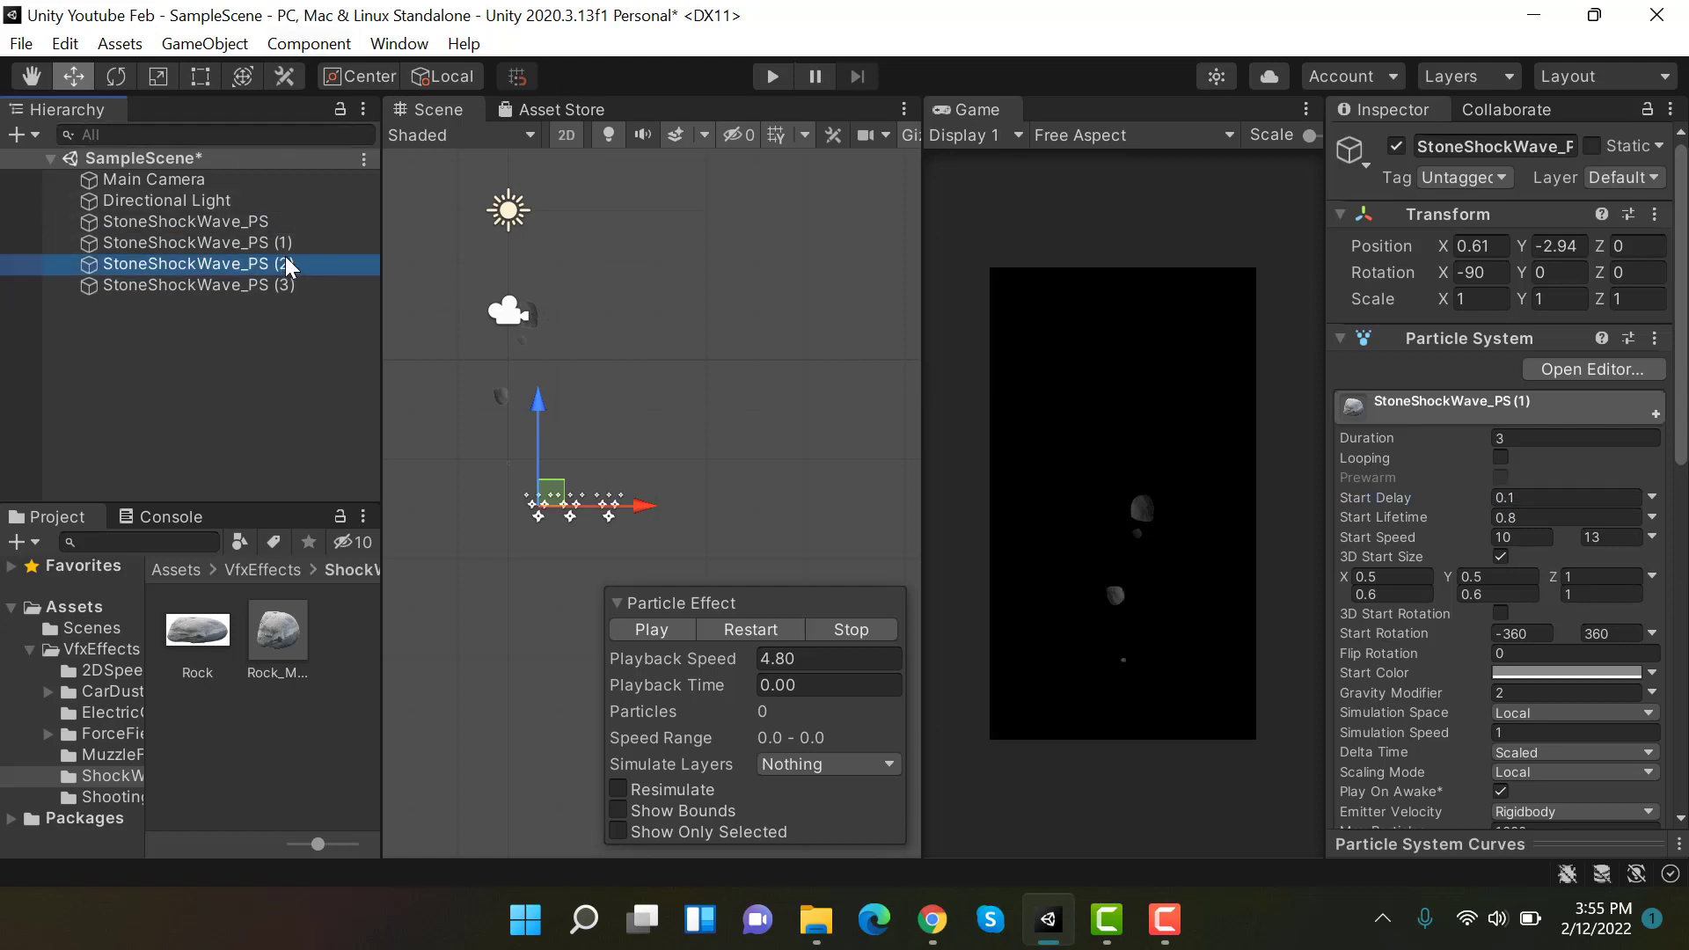
pyautogui.click(1574, 498)
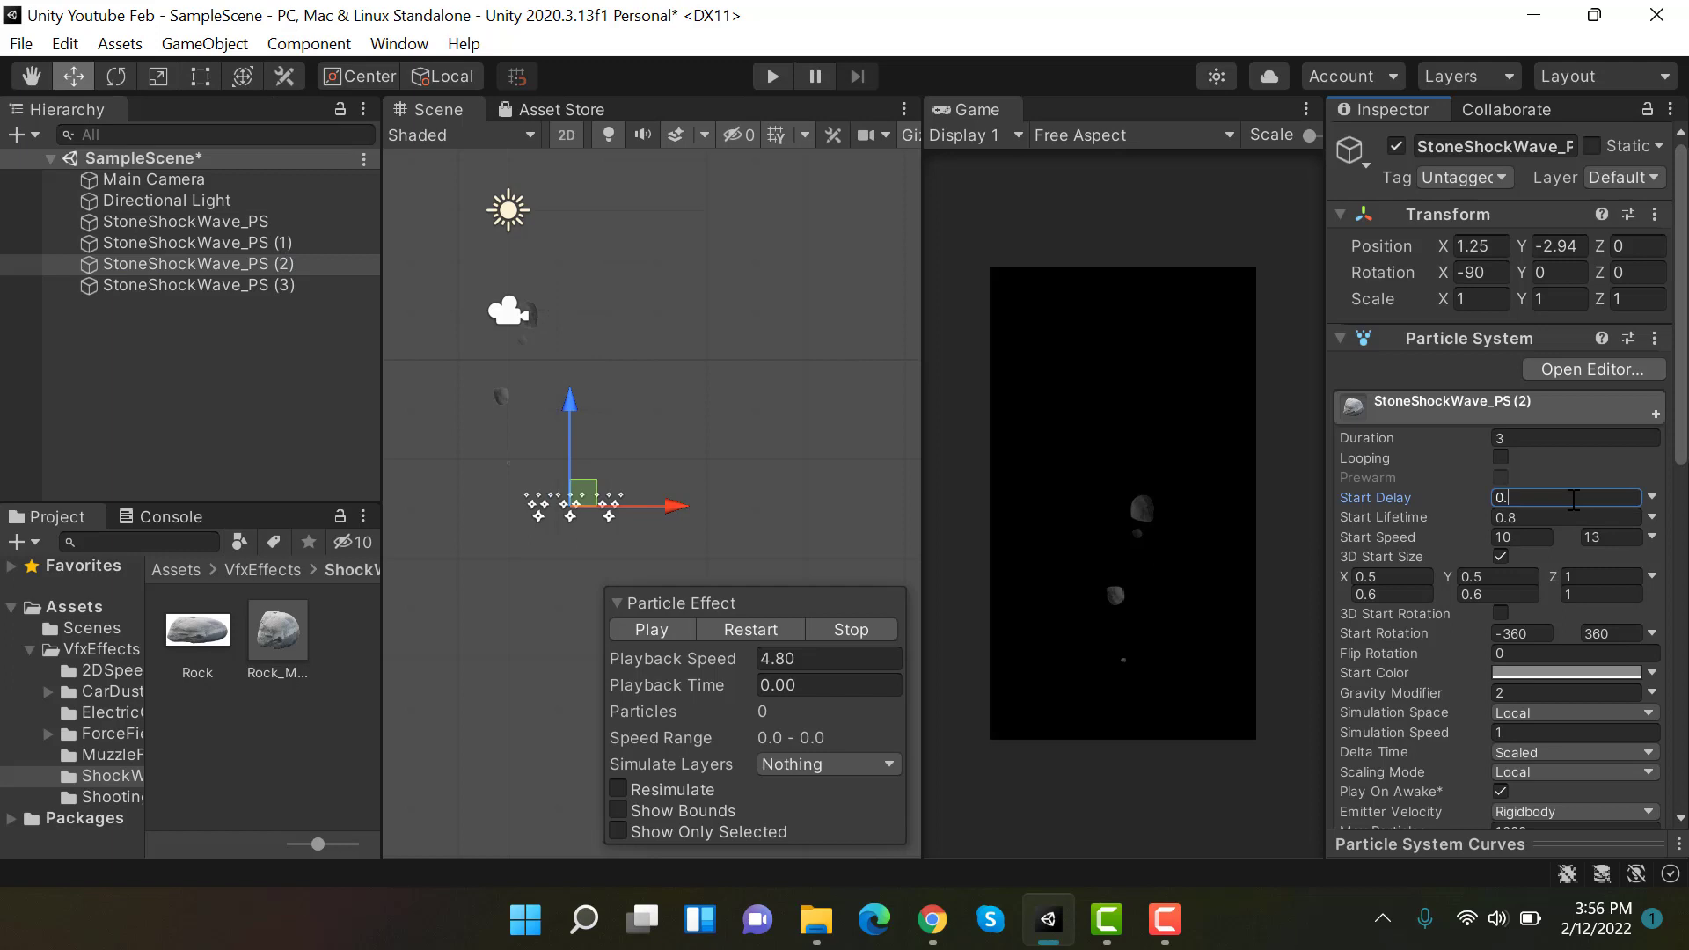
pyautogui.click(324, 285)
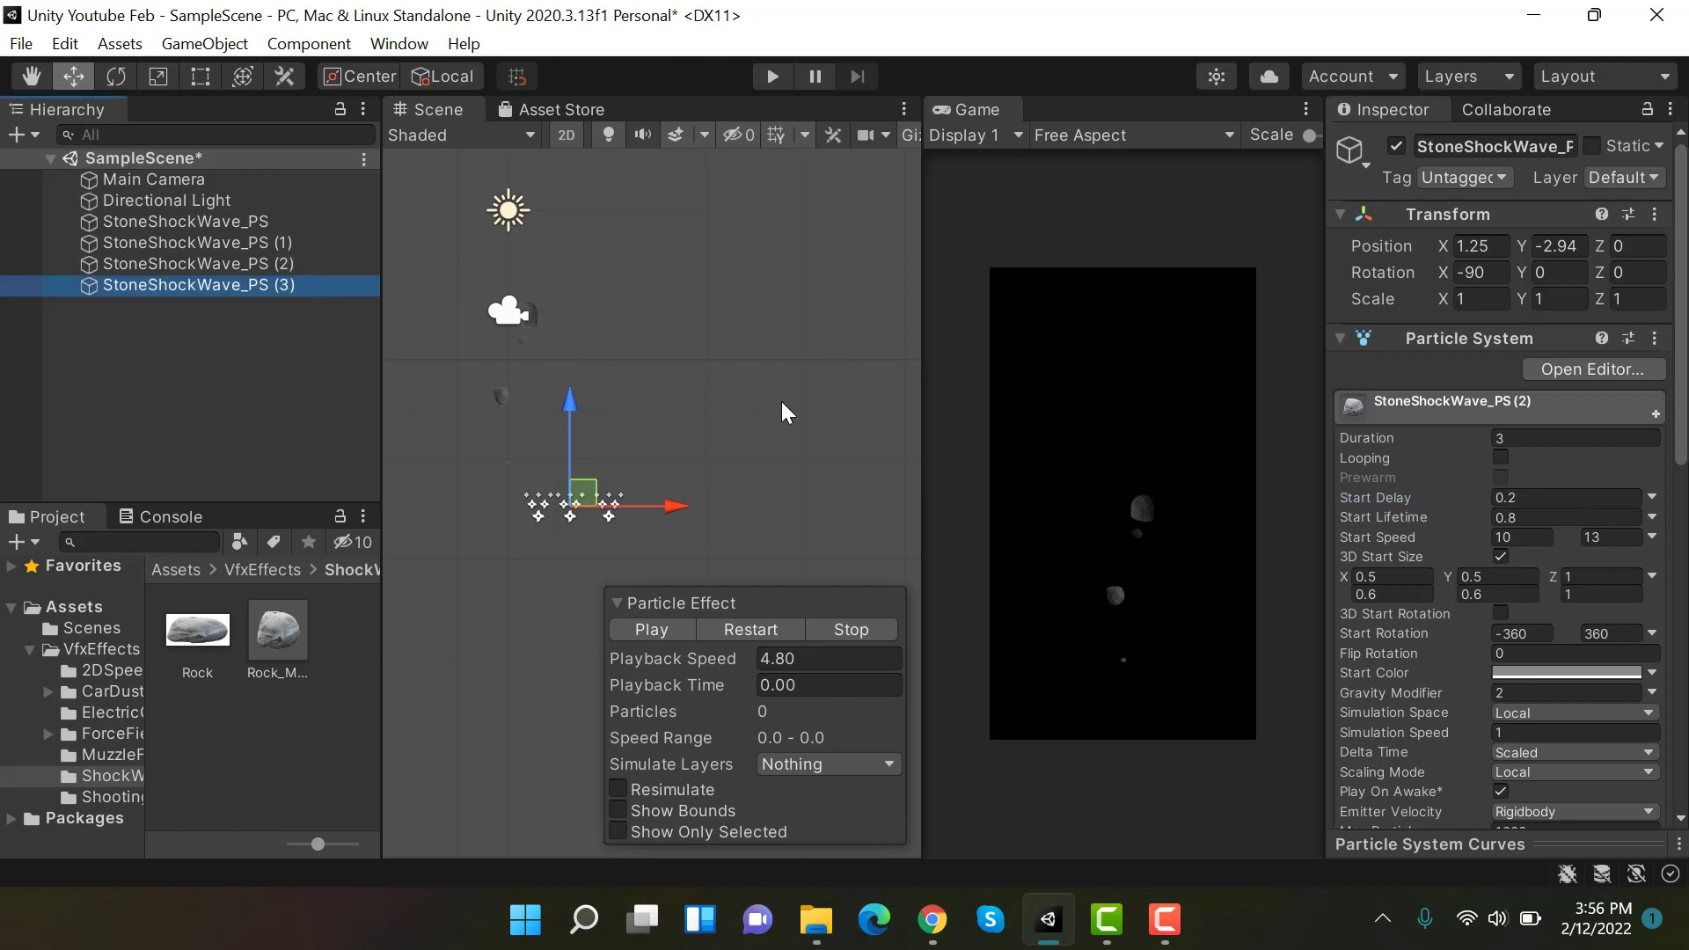
pyautogui.click(1540, 497)
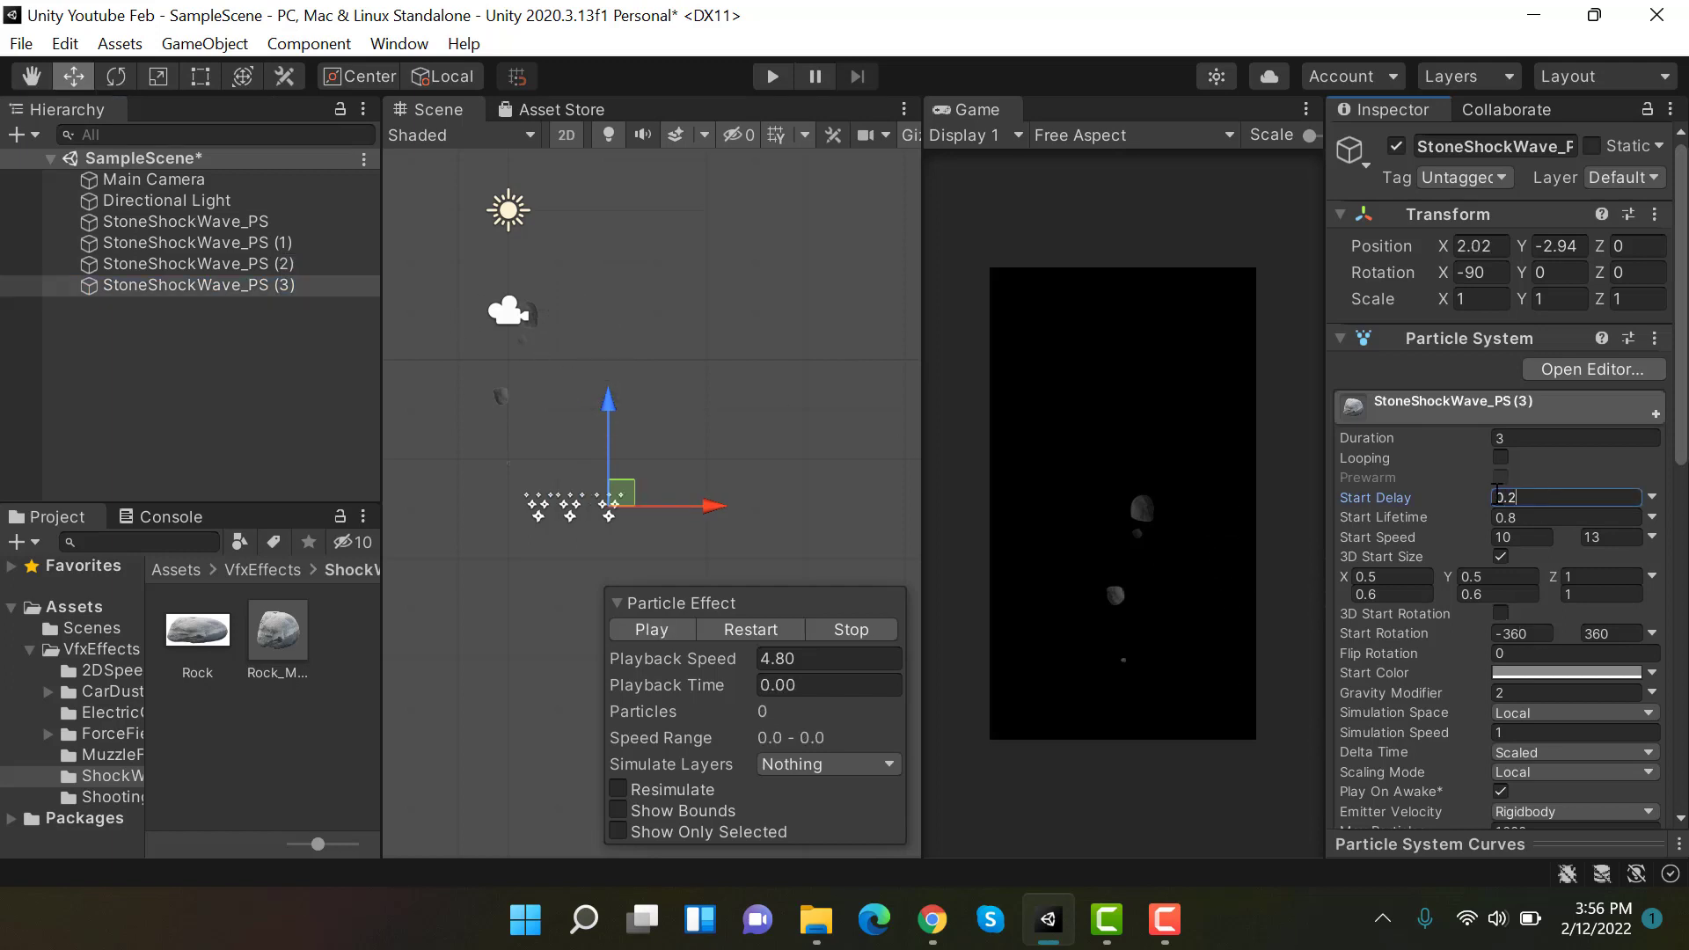
# - Select copies (1) through (3) together in the Hierarchy
pyautogui.click(288, 244)
pyautogui.click(290, 285)
pyautogui.keyDown('shift'); pyautogui.click(299, 236); pyautogui.keyUp('shift')
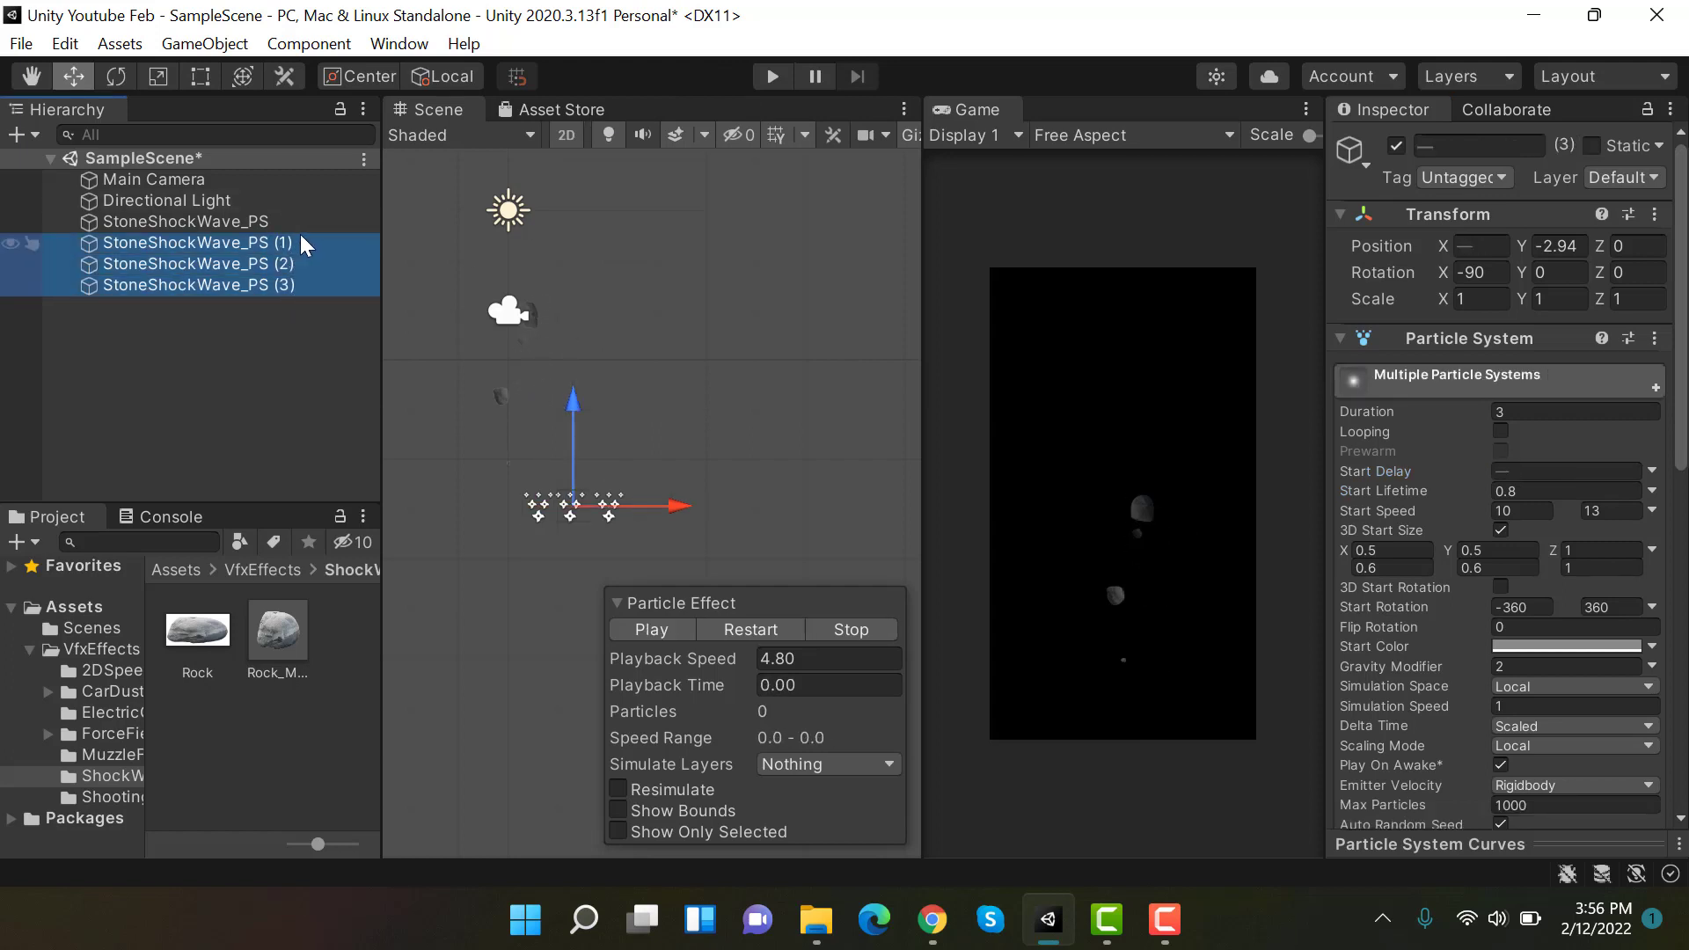
# - Nest the three copies under StoneShockWave_PS and replay the grouped effect
pyautogui.moveTo(299, 236); pyautogui.dragTo(314, 223)
pyautogui.click(769, 628)
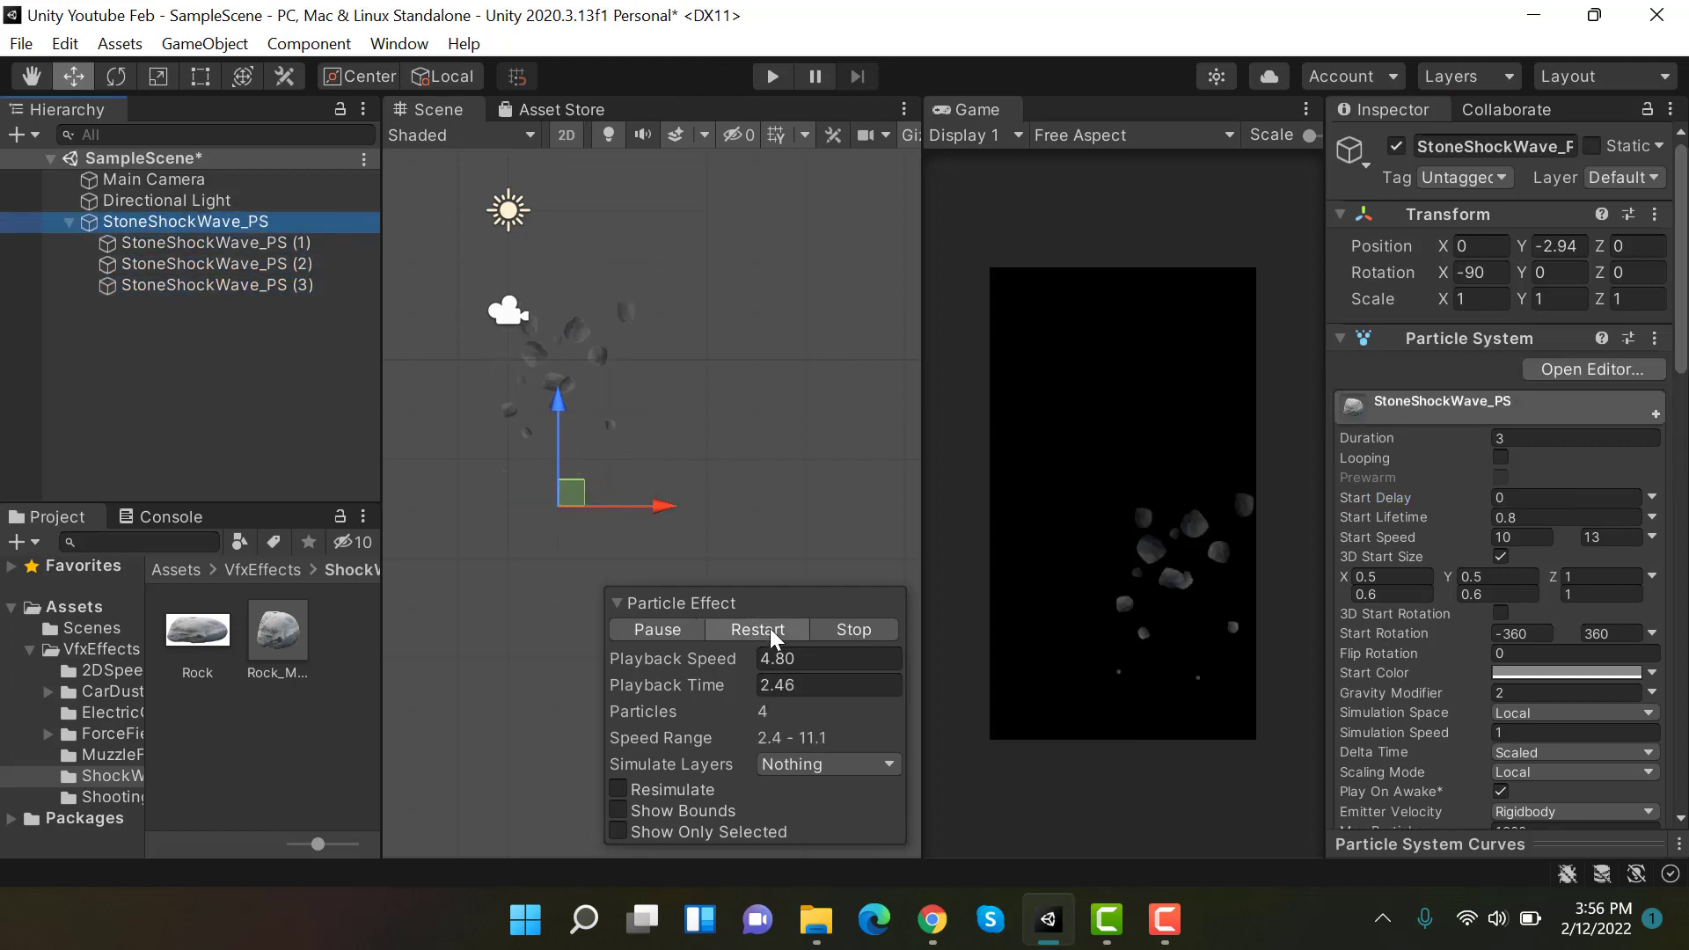
pyautogui.click(769, 628)
pyautogui.click(769, 628)
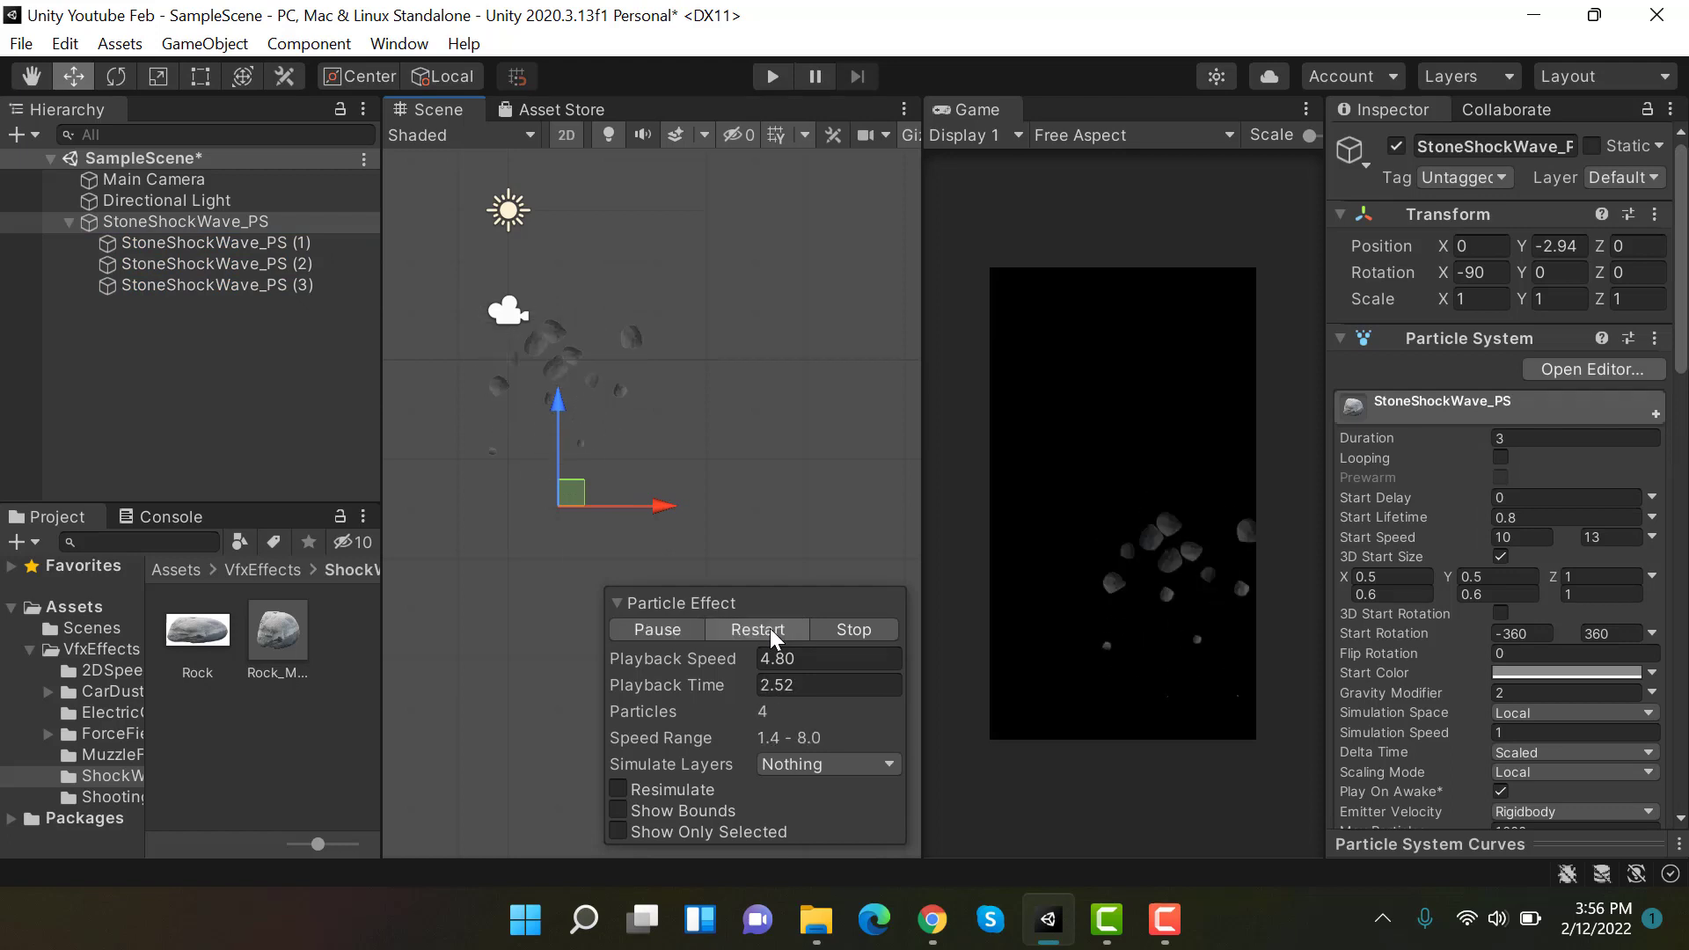
# - Set the children's start delays to 0.2, 0.4 and 0.6, and widen the Game view
pyautogui.click(228, 242)
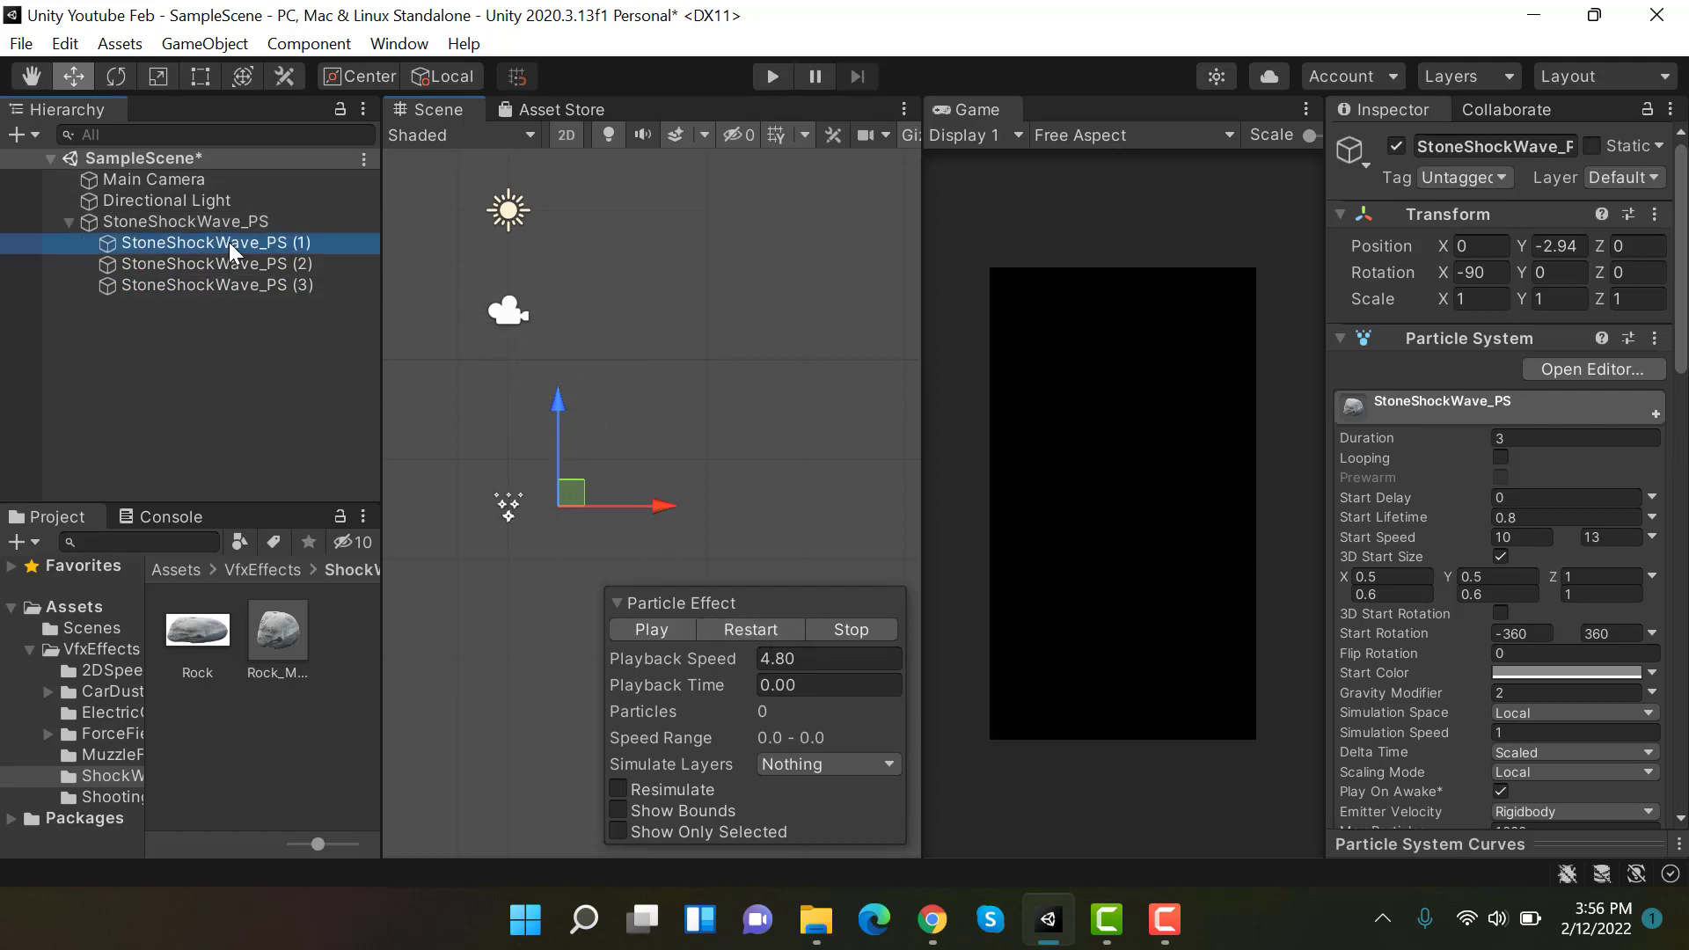
pyautogui.click(1573, 495)
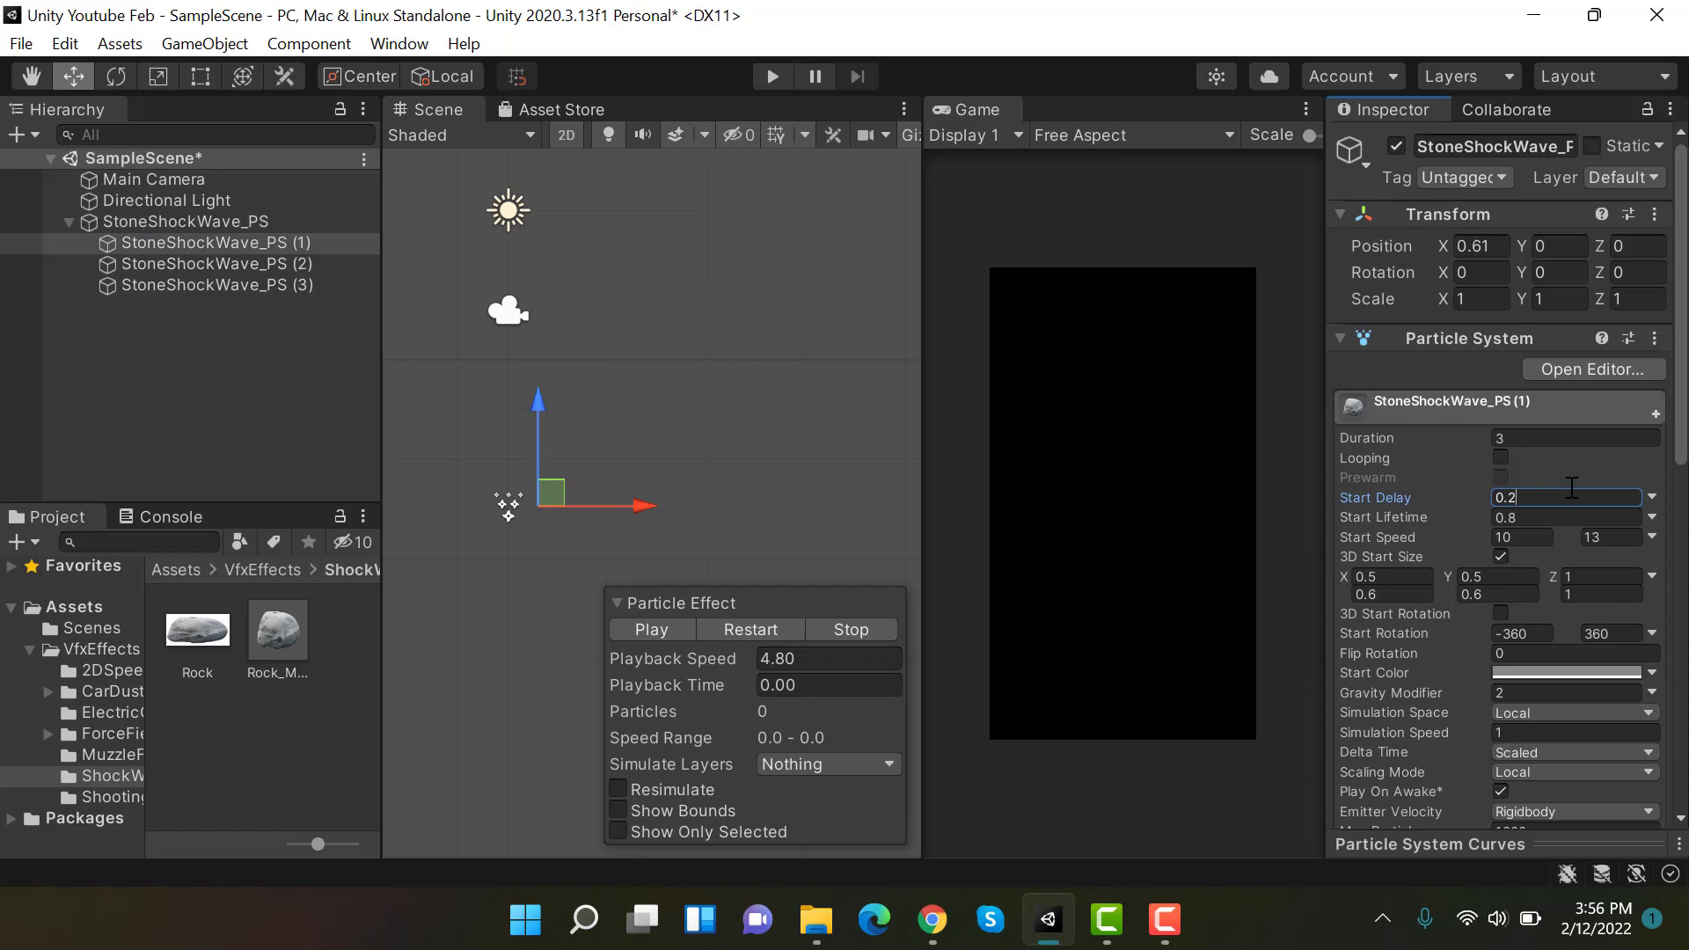
pyautogui.click(176, 265)
pyautogui.click(1603, 498)
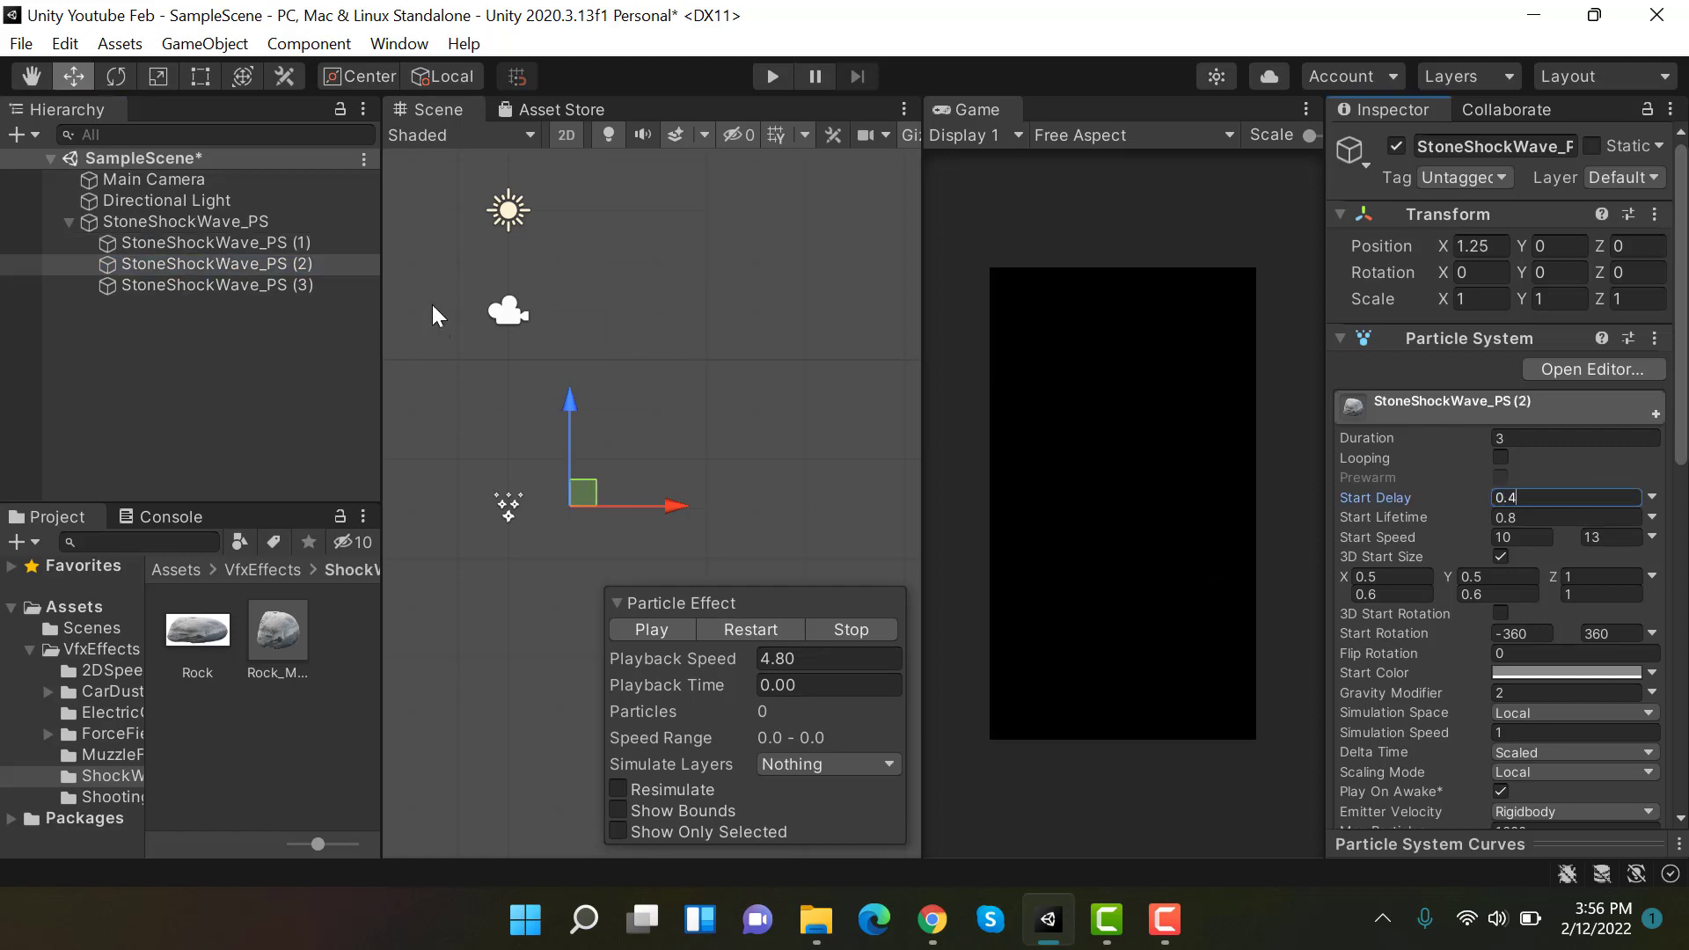
pyautogui.click(348, 287)
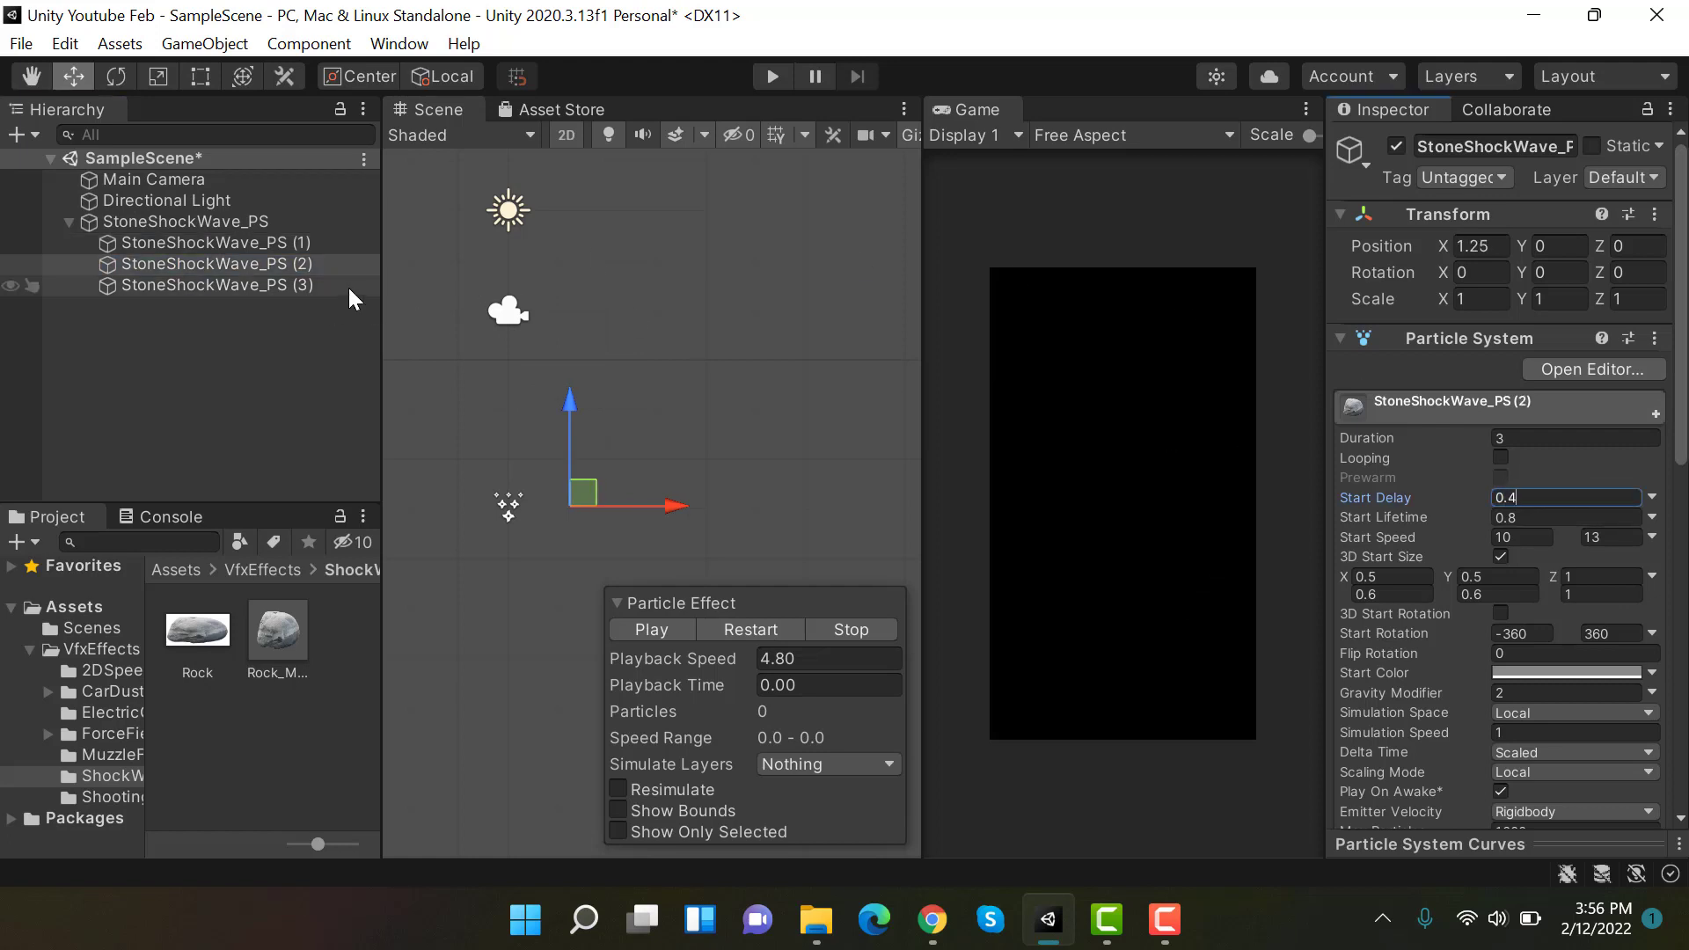
pyautogui.click(1576, 499)
pyautogui.write('0.6')
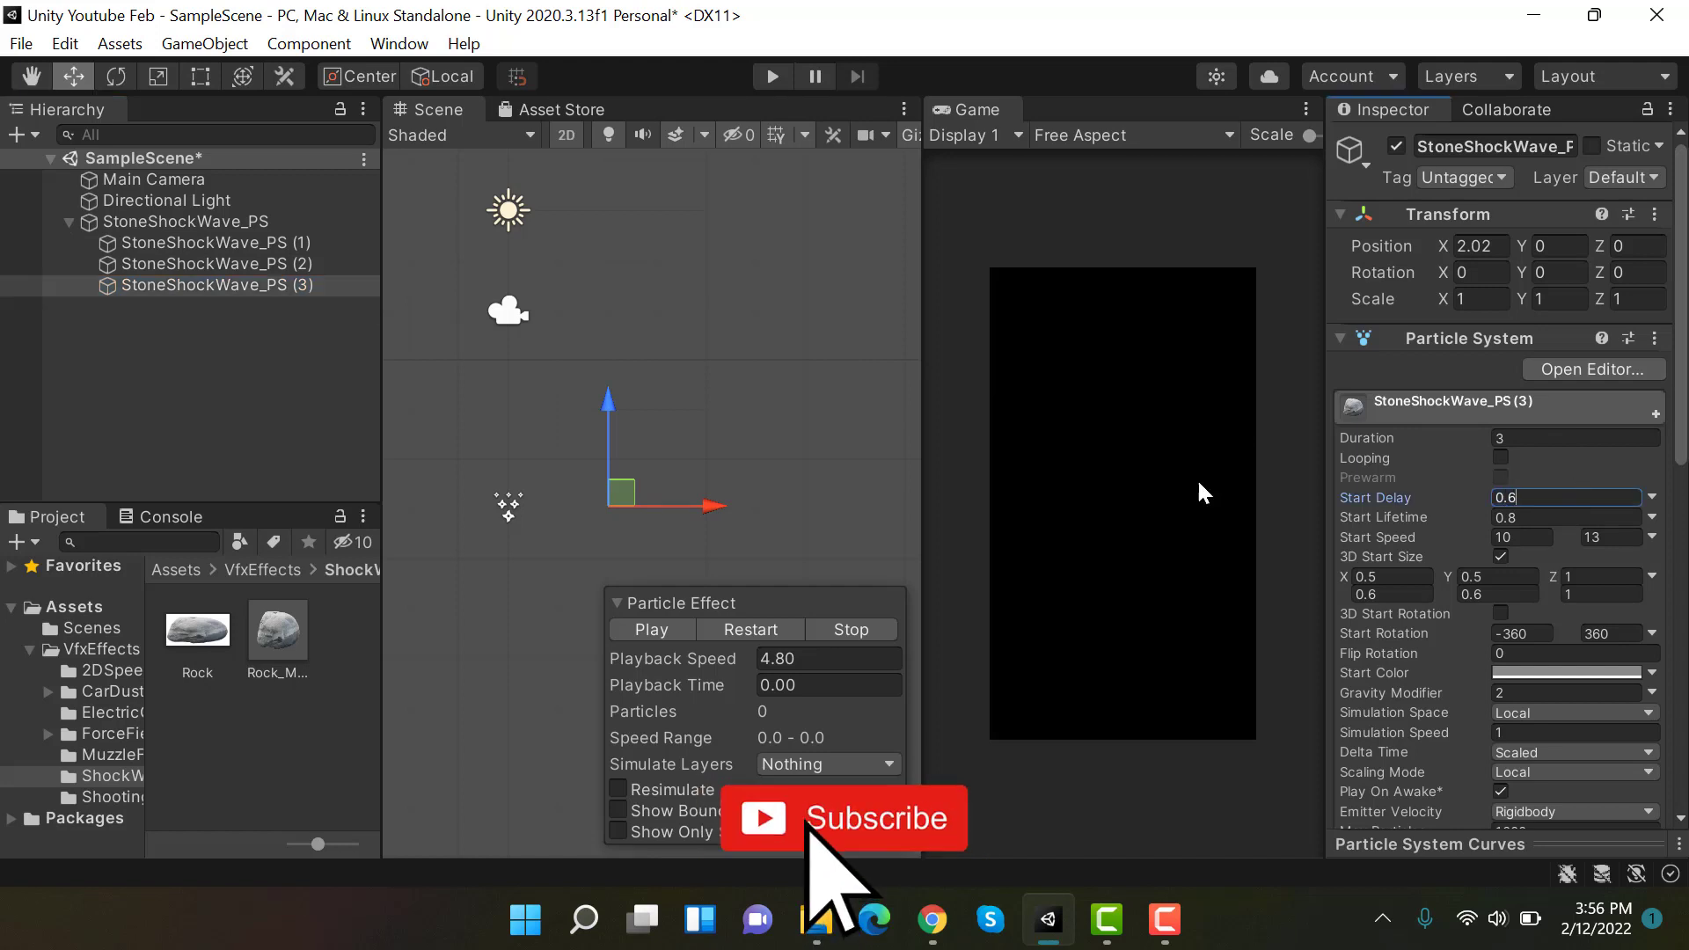
pyautogui.moveTo(920, 457); pyautogui.dragTo(747, 498)
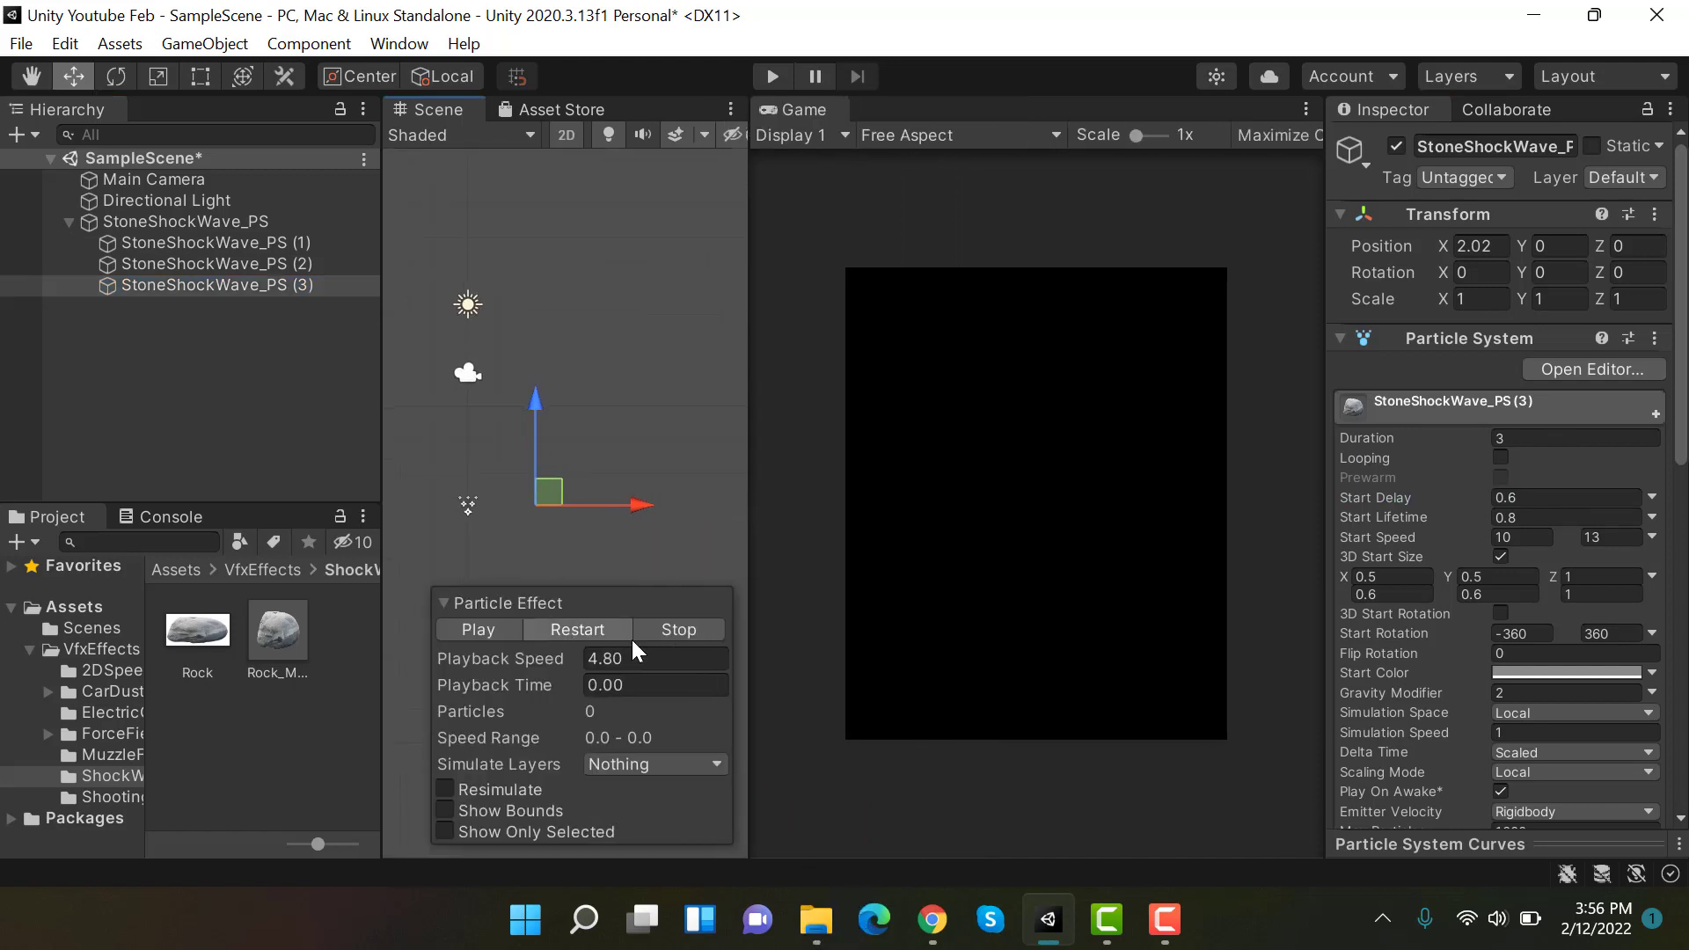
# - Replay the whole stone shockwave from the parent StoneShockWave_PS
pyautogui.click(603, 621)
pyautogui.click(287, 220)
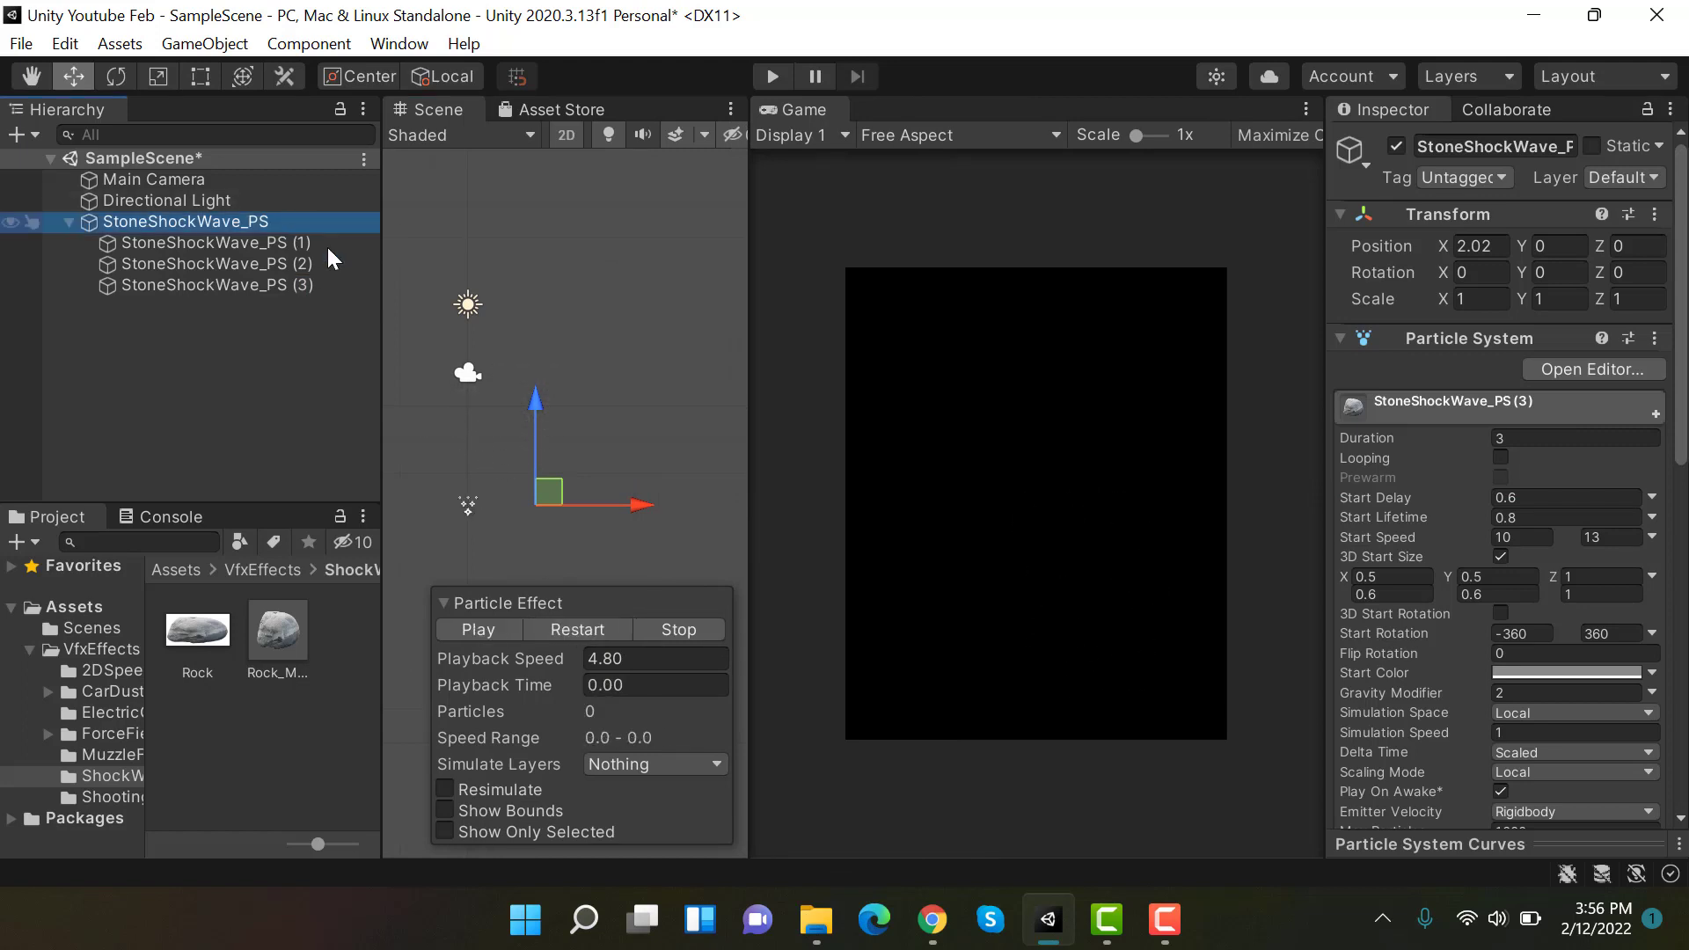
pyautogui.click(605, 630)
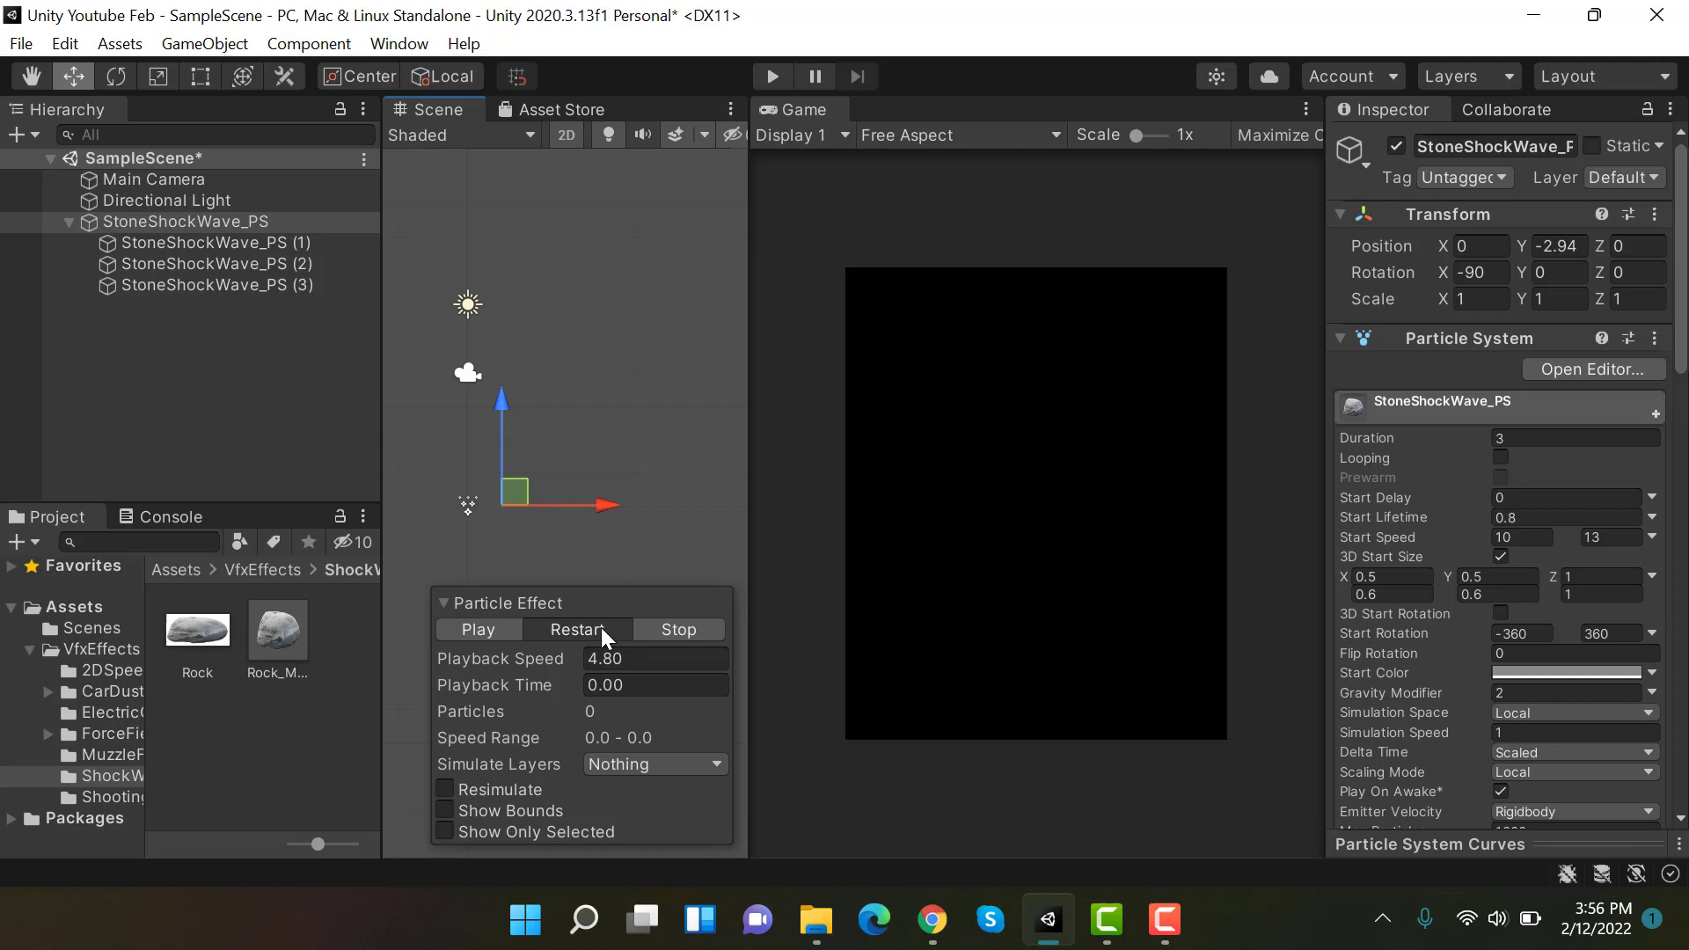
pyautogui.click(600, 626)
# - Set the start delay of StoneShockWave_PS (2) to 1 and (3) to 1.5
pyautogui.click(256, 243)
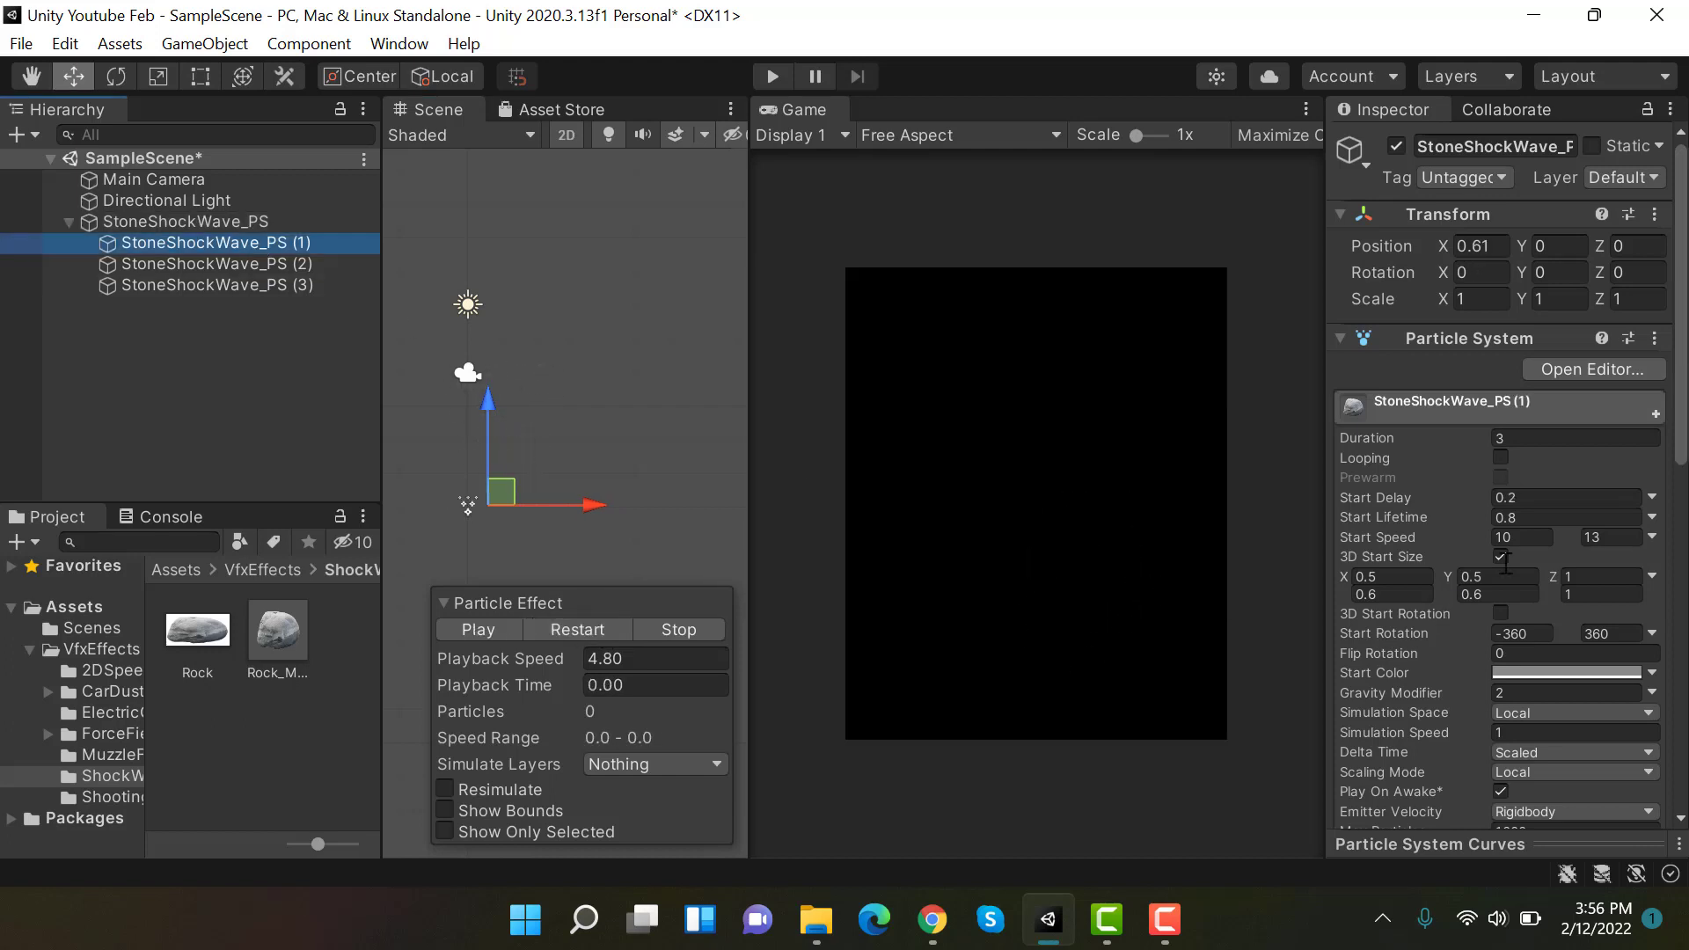
pyautogui.click(1562, 496)
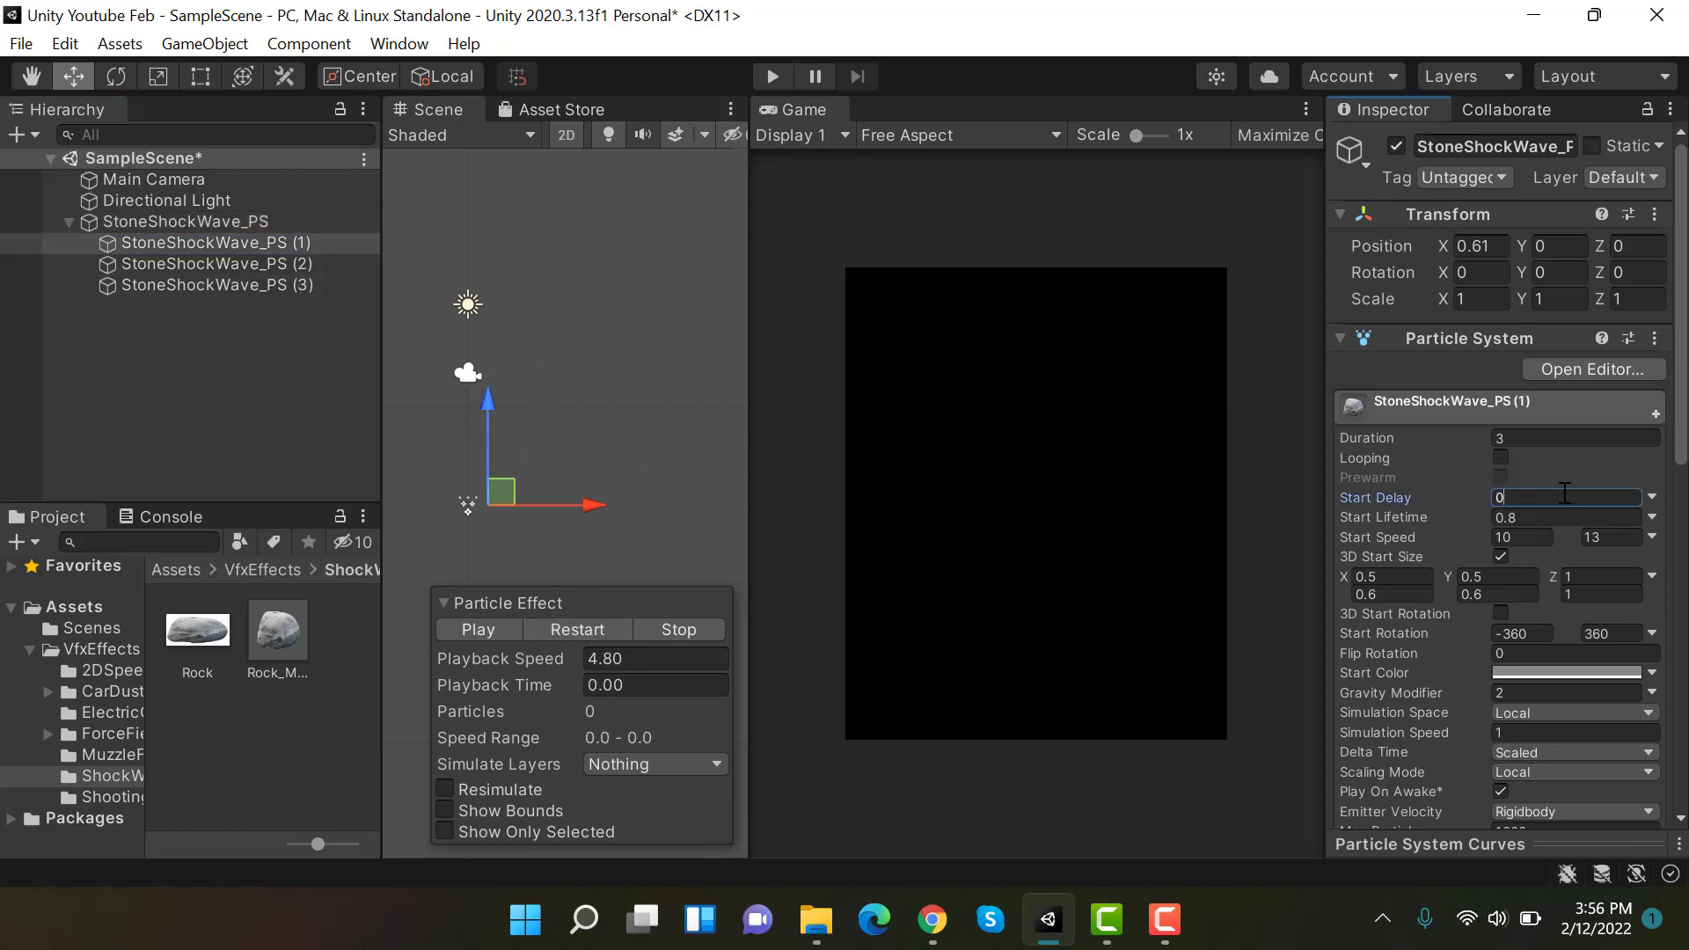
pyautogui.click(287, 264)
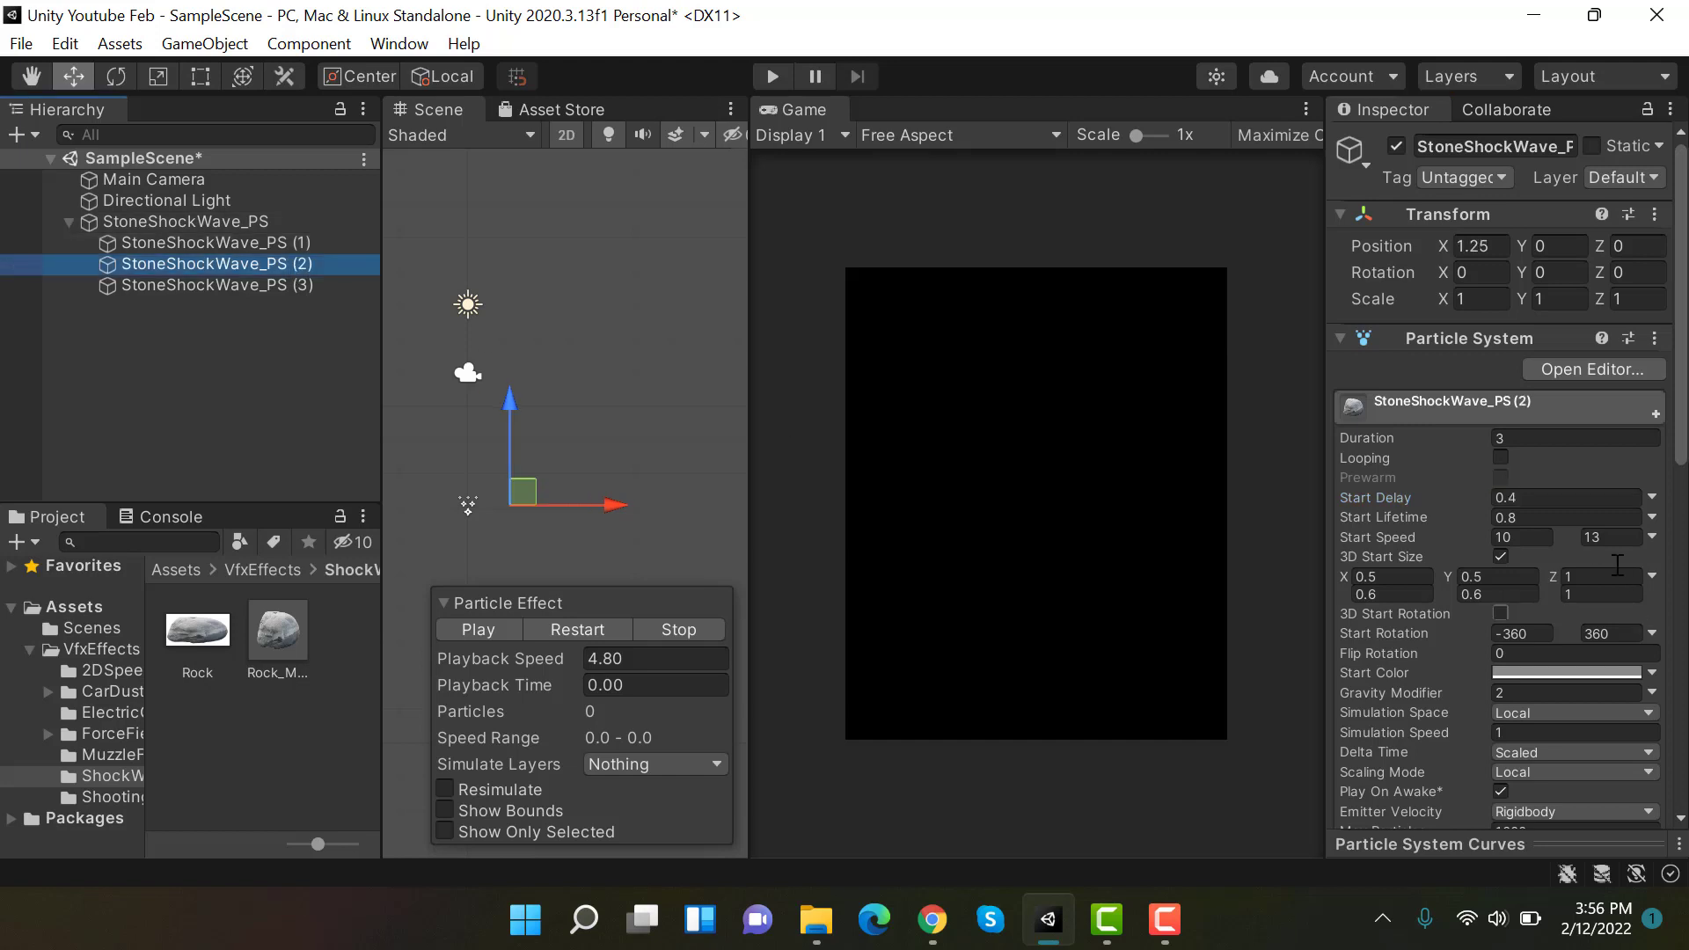
pyautogui.click(1562, 497)
pyautogui.write('1')
pyautogui.click(330, 283)
pyautogui.click(1563, 497)
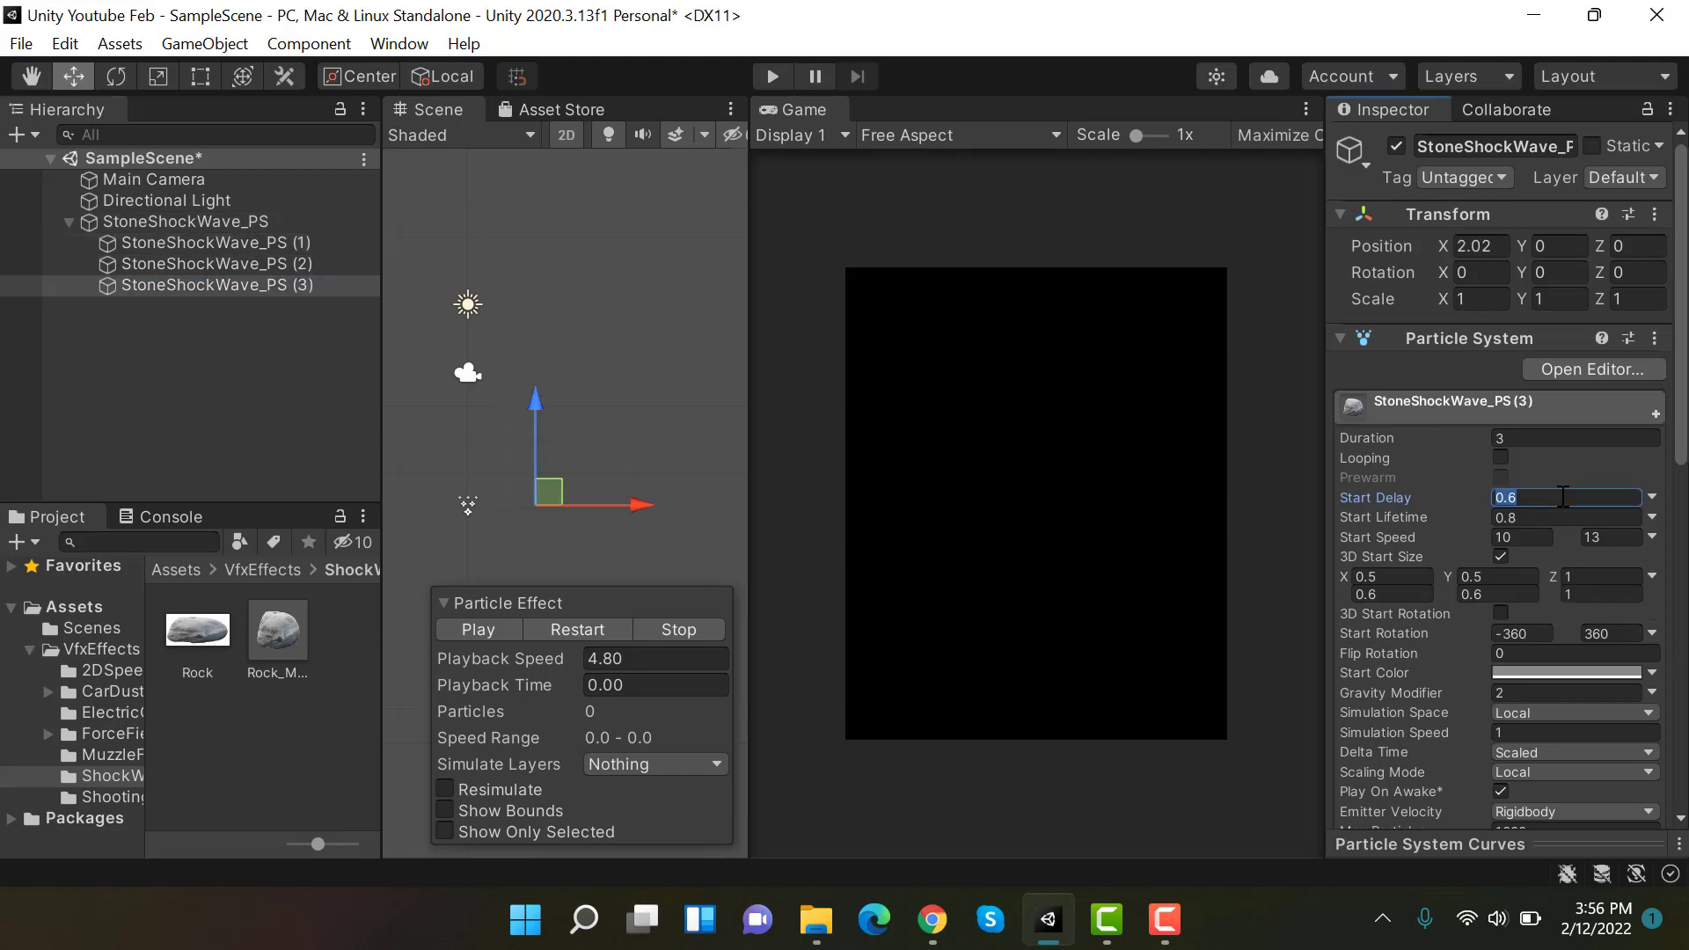
pyautogui.write('1.5')
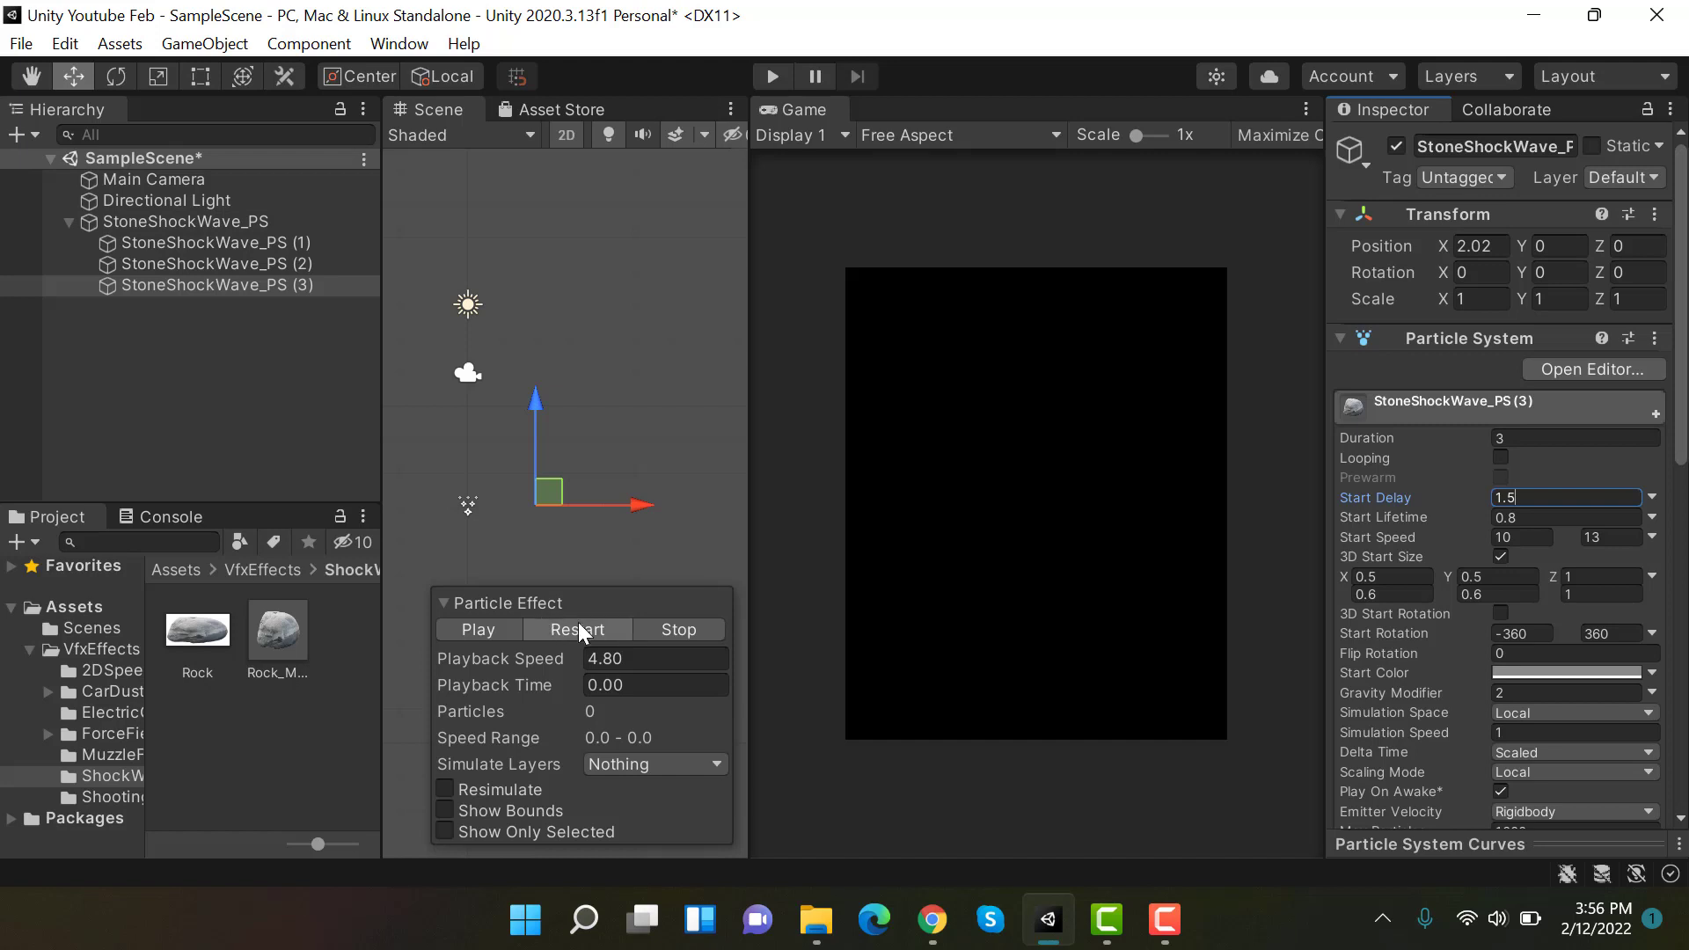
# - Replay the shockwave to preview the new 1 and 1.5 second delays
pyautogui.click(578, 628)
pyautogui.click(578, 621)
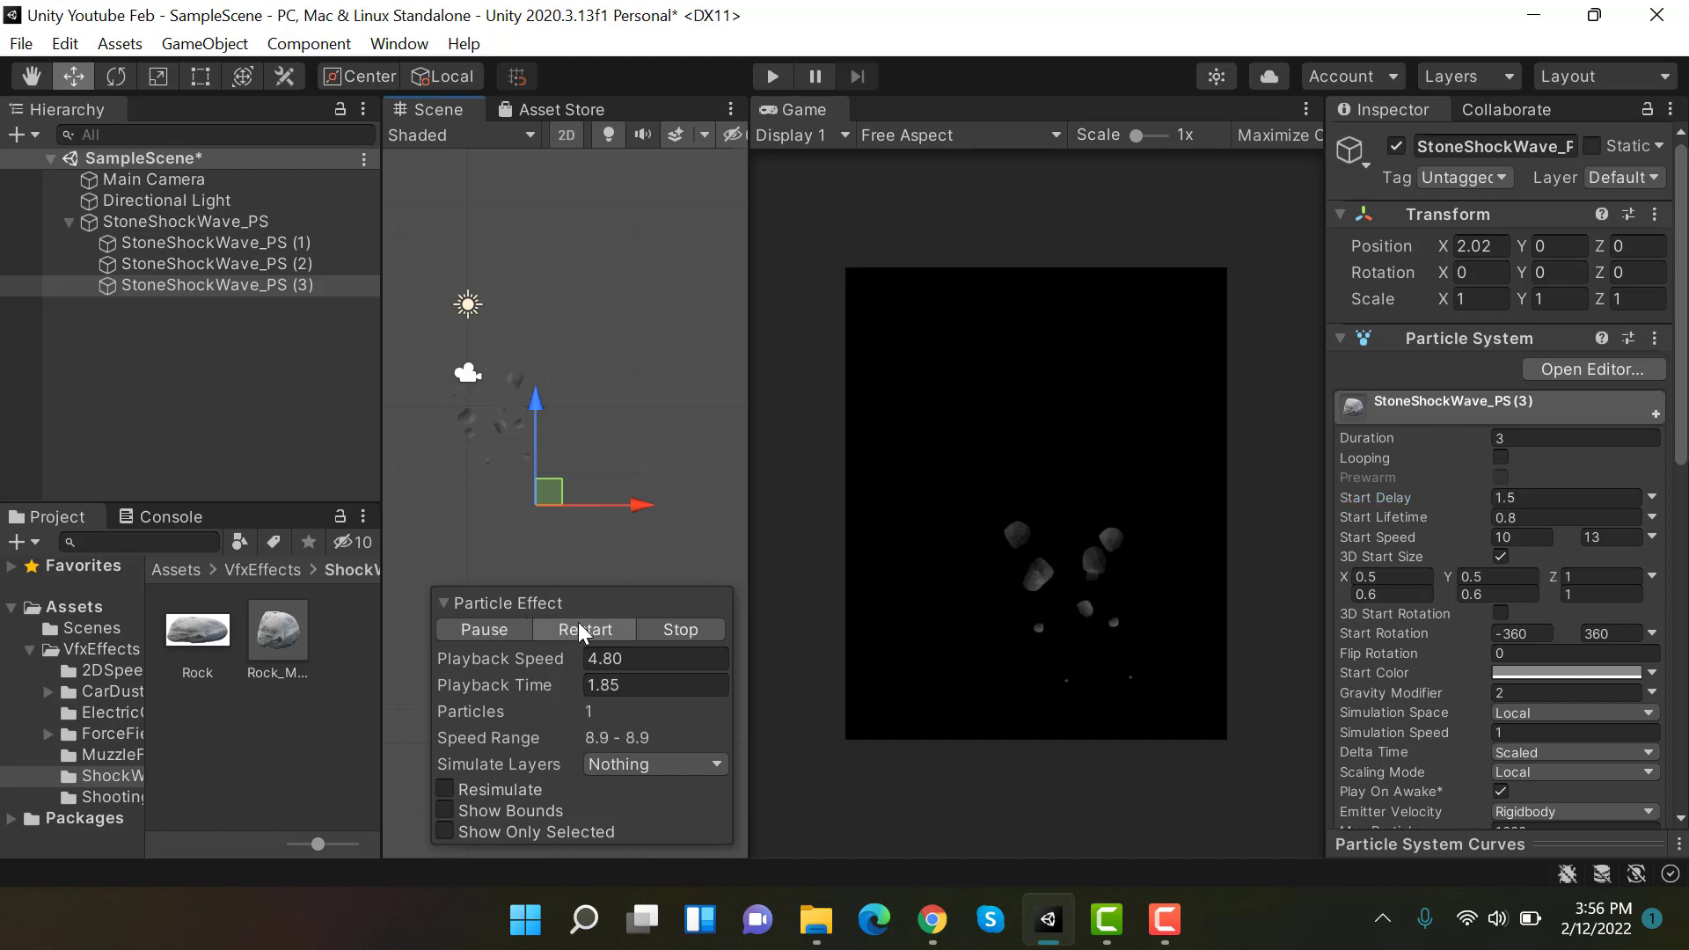
pyautogui.click(578, 621)
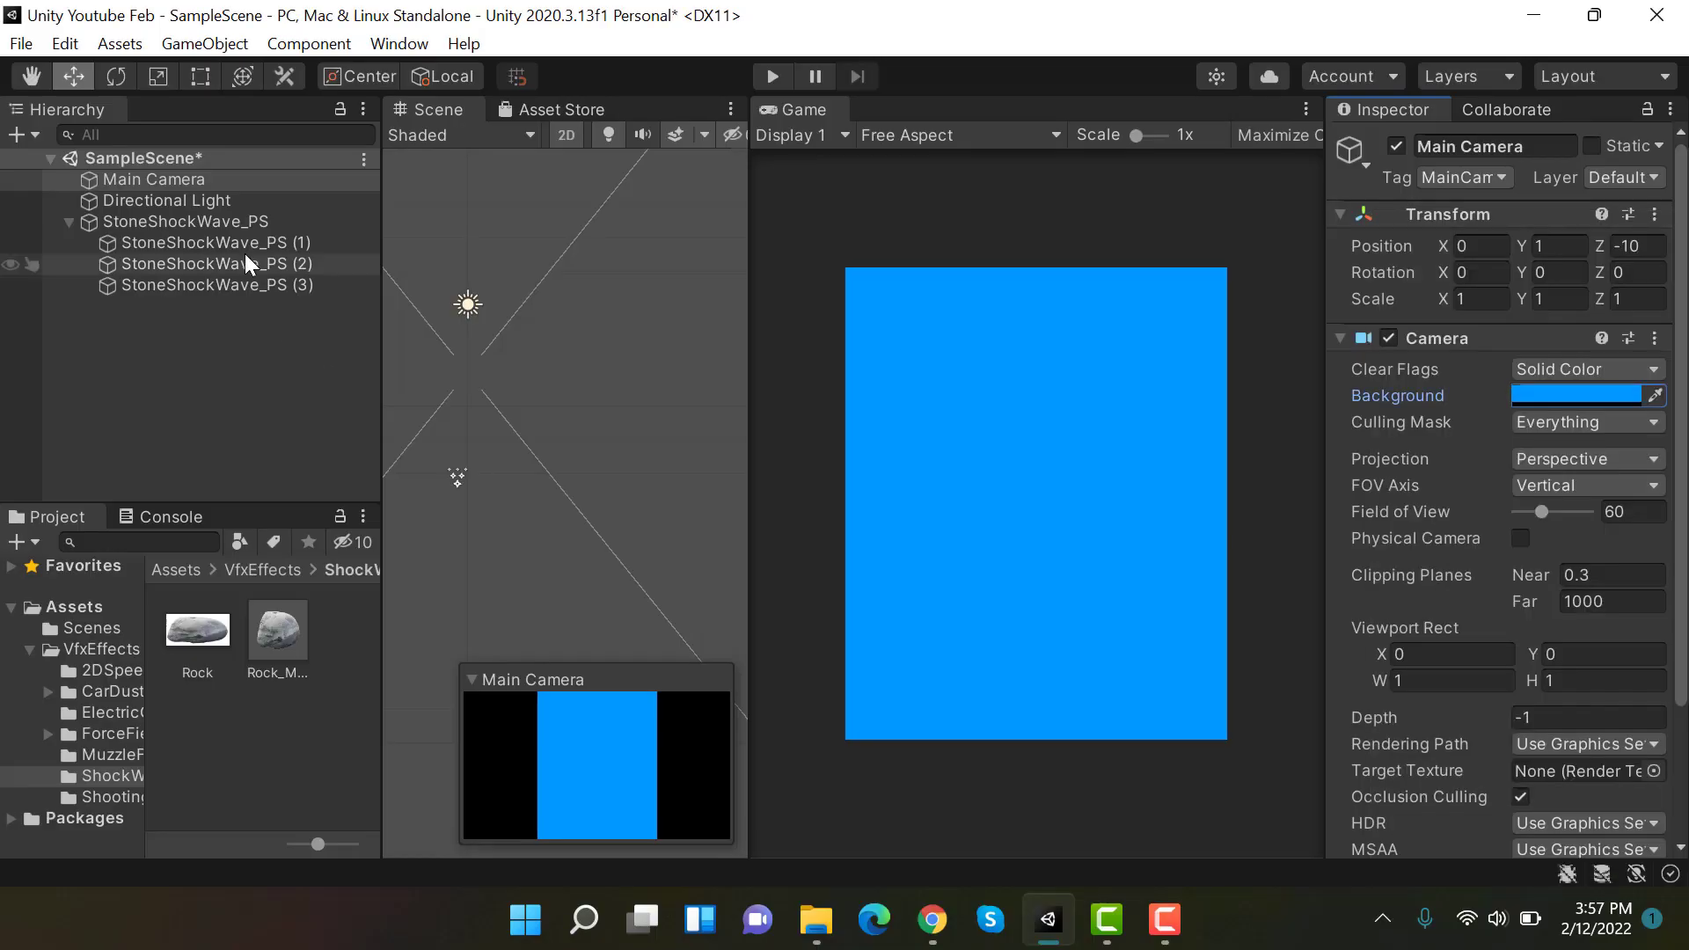
# - Replay the parent StoneShockWave_PS rock burst repeatedly against the blue camera background
pyautogui.click(202, 222)
pyautogui.click(620, 622)
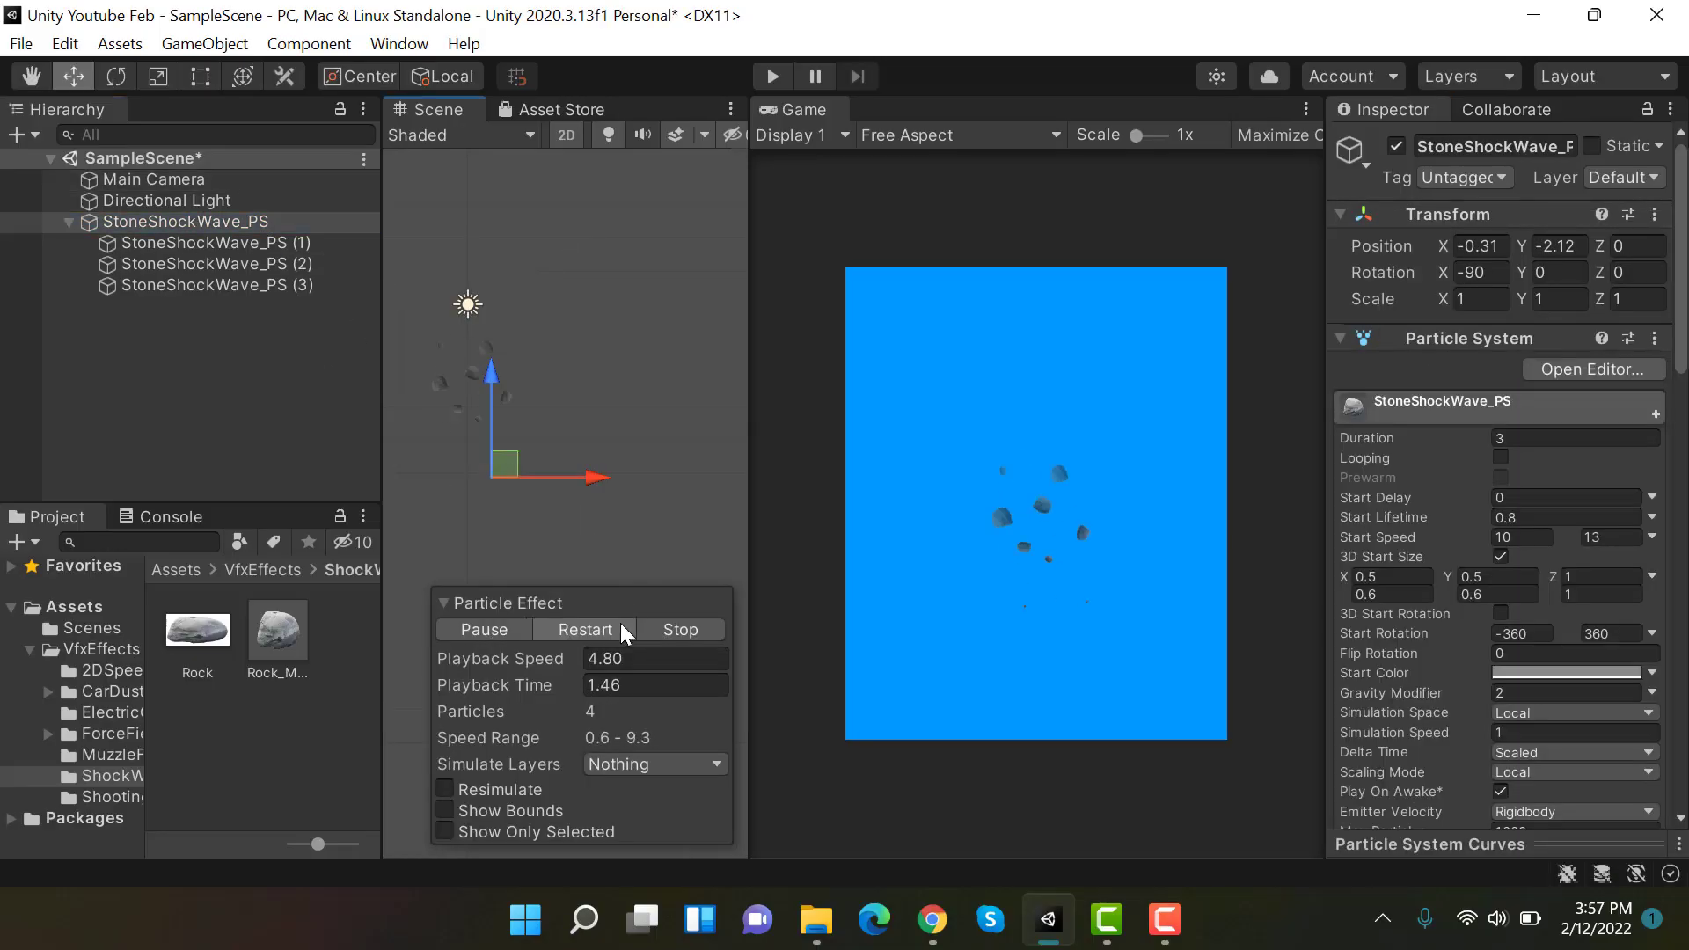
pyautogui.click(621, 626)
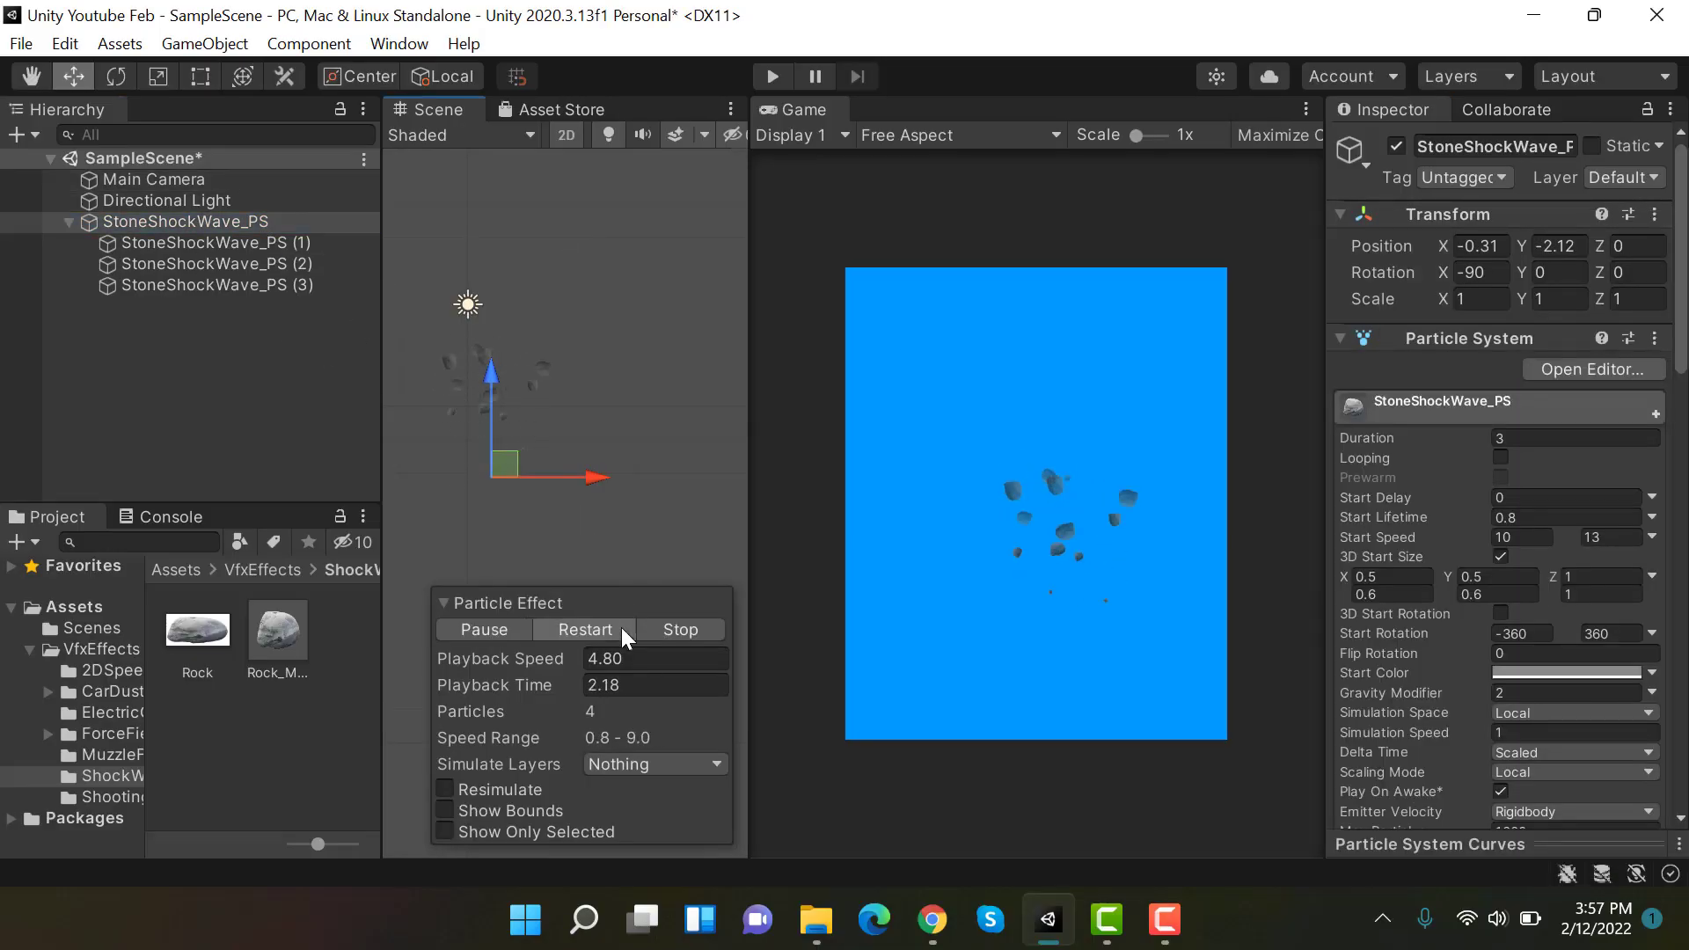
pyautogui.click(621, 626)
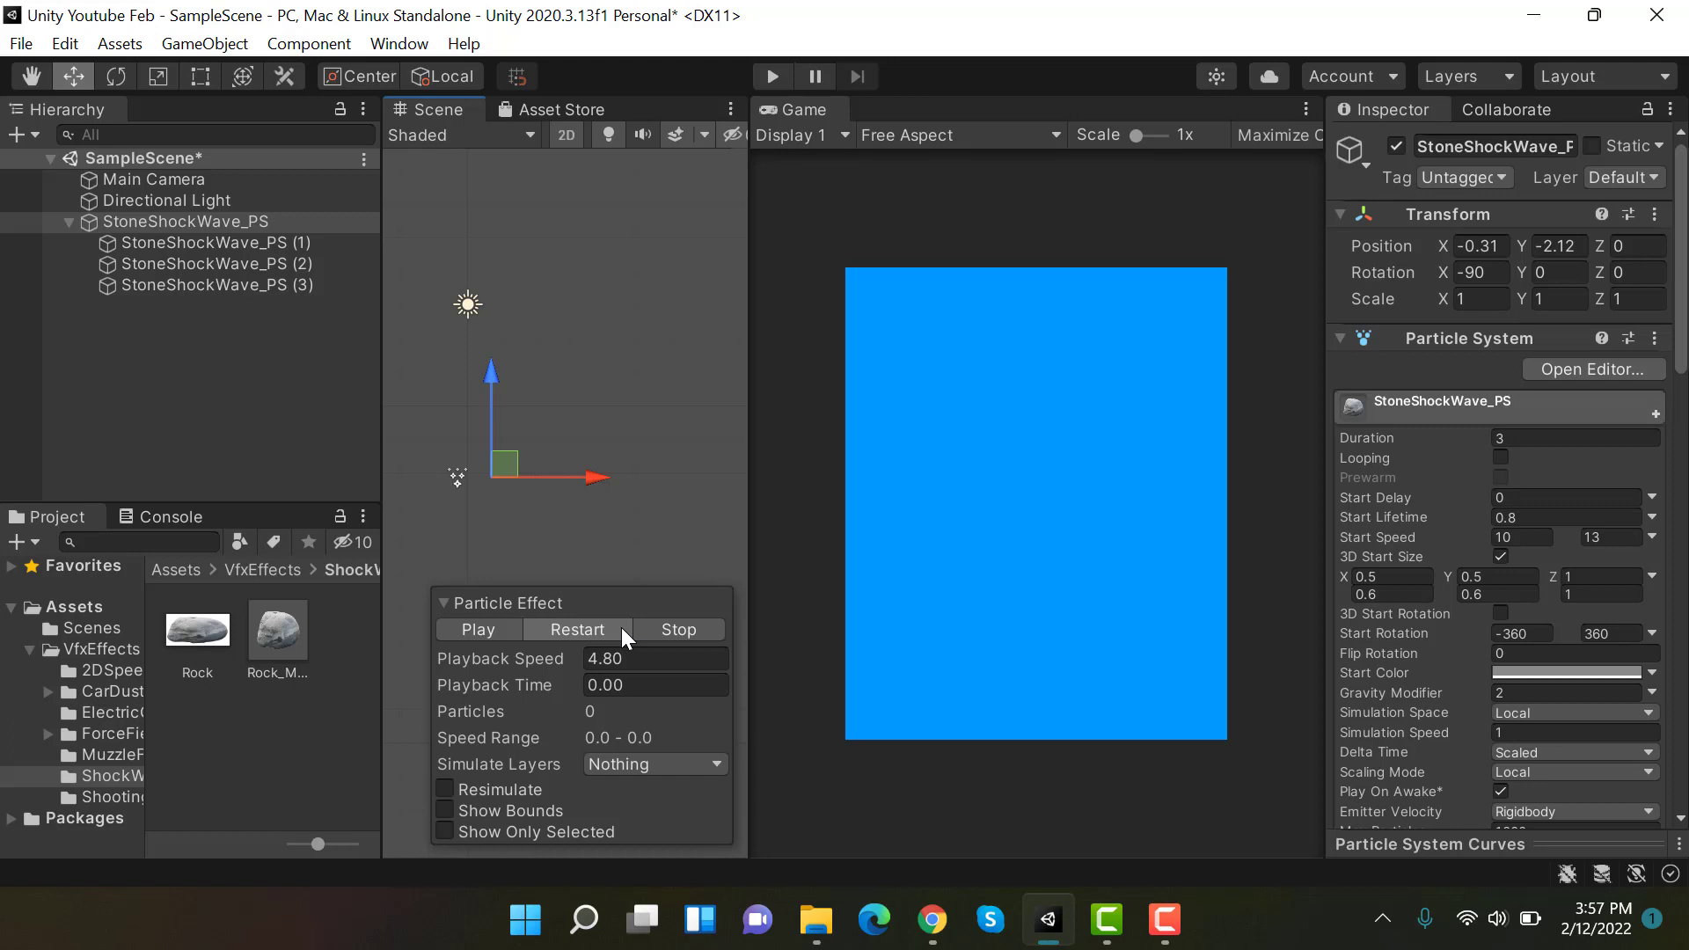
pyautogui.click(621, 627)
pyautogui.click(621, 626)
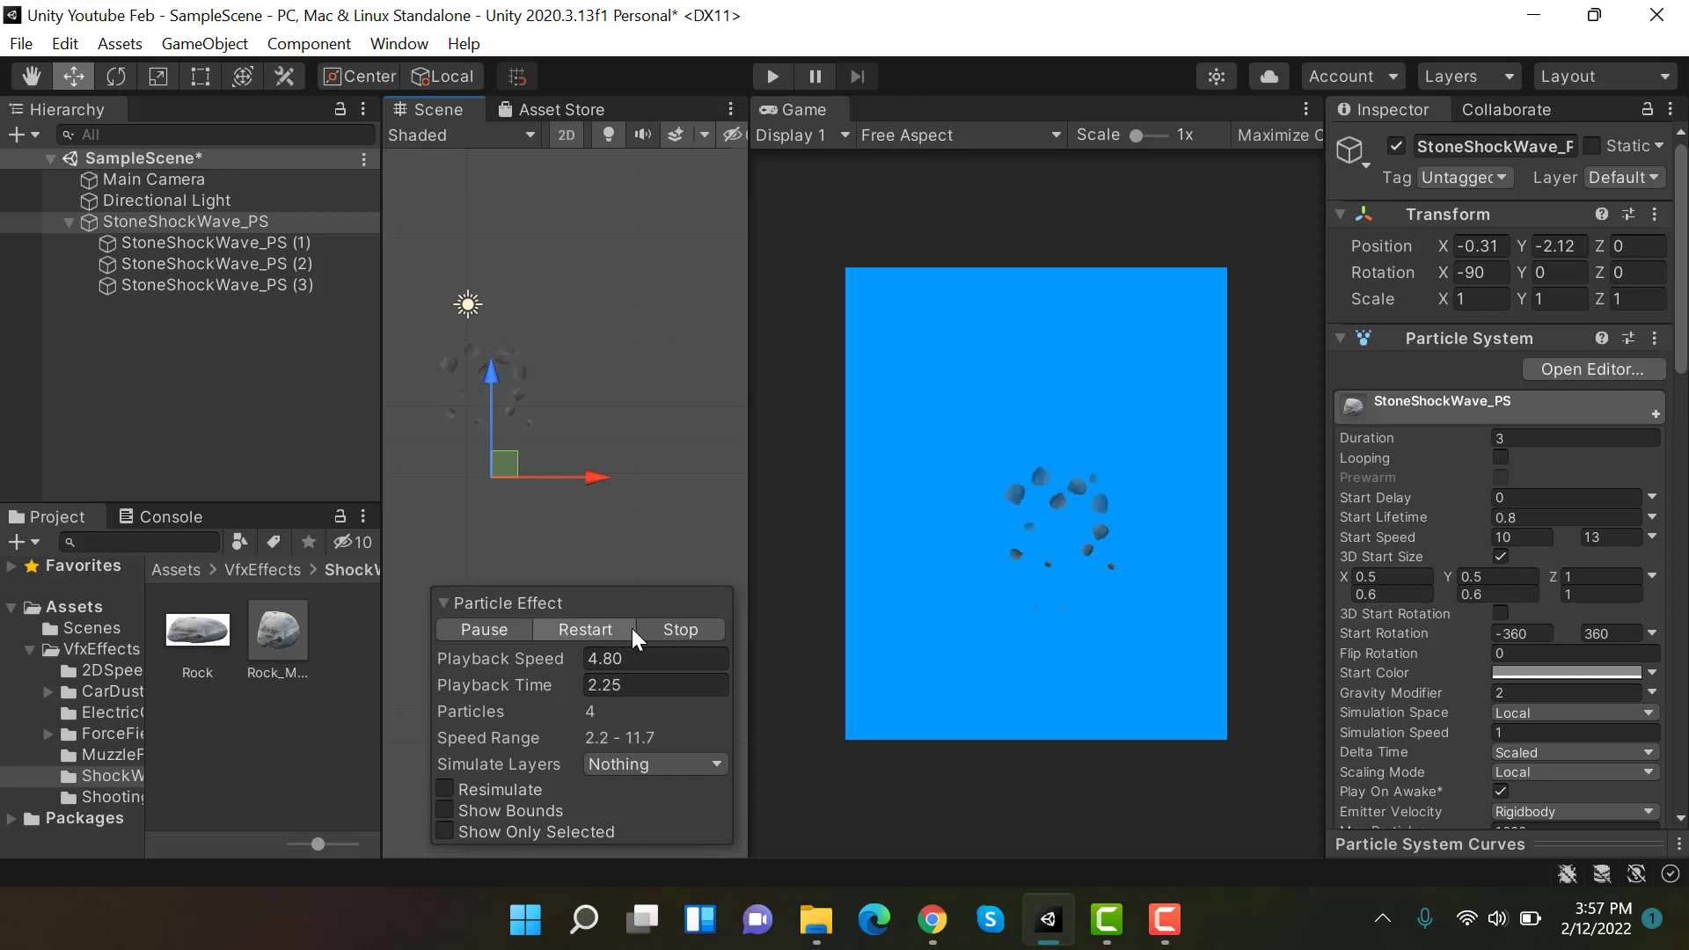